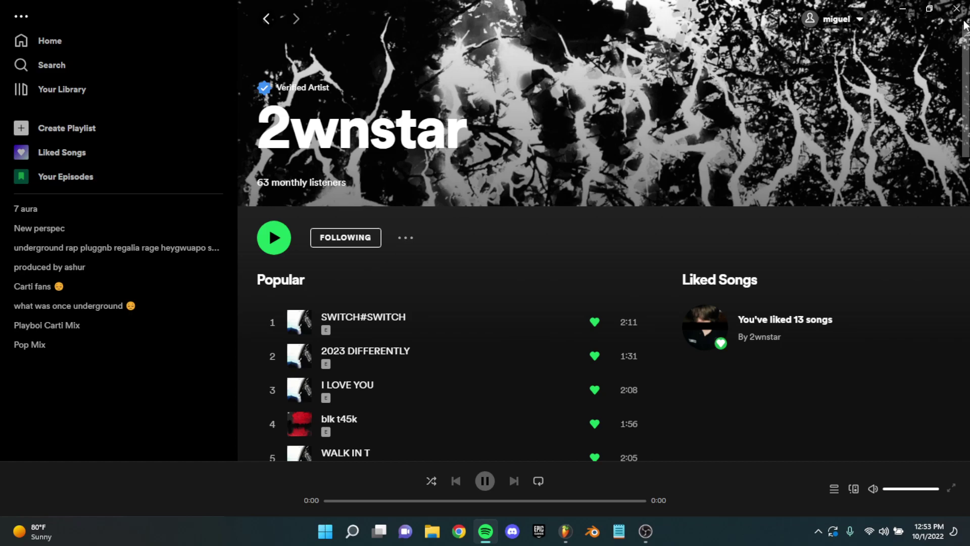
Step: Leave Spotify for the FL Studio project and look over the clip arrangement on the playlist's six used tracks
{"action": "left_click", "coordinate": [957, 8]}
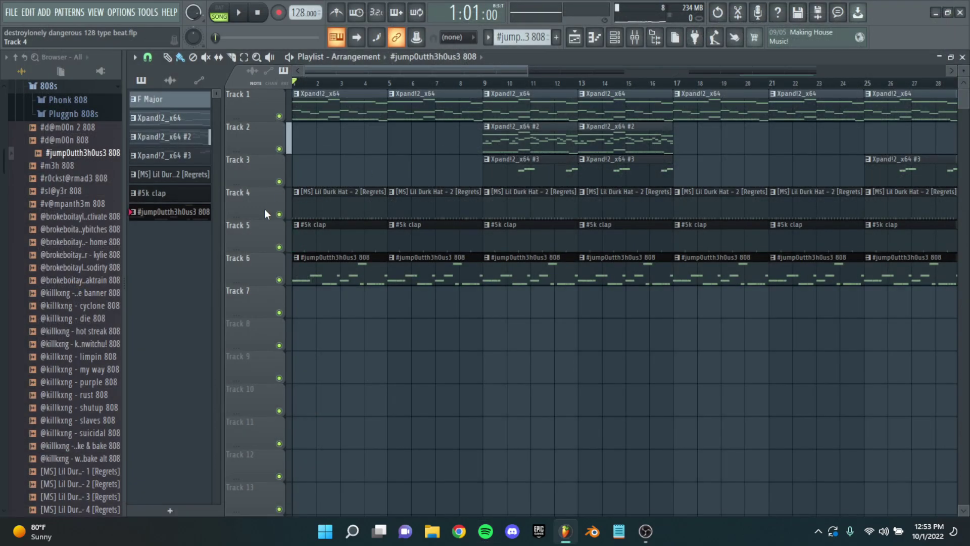
{"action": "scroll", "coordinate": [411, 329], "scroll_direction": "up", "scroll_amount": 3}
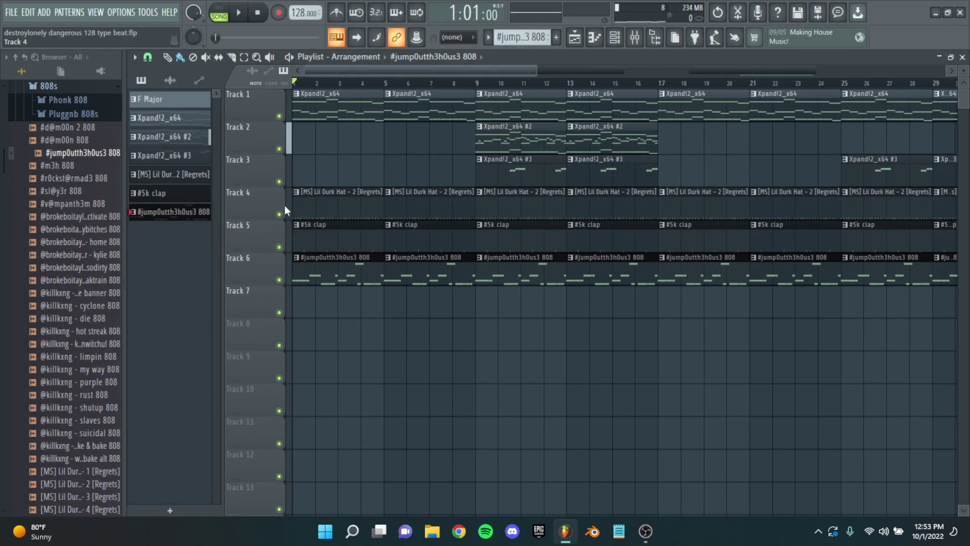
{"action": "scroll", "coordinate": [394, 298], "scroll_direction": "down", "scroll_amount": 2}
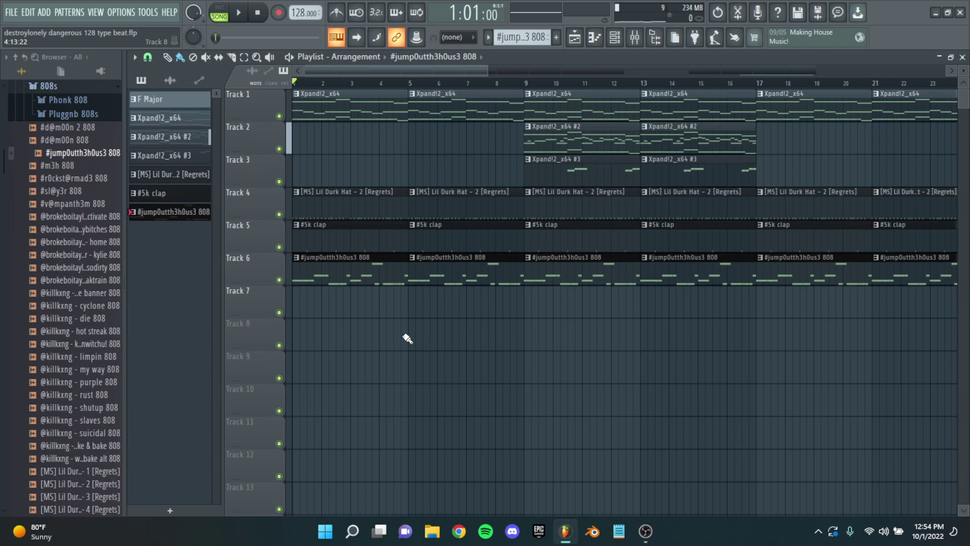
{"action": "scroll", "coordinate": [336, 173], "scroll_direction": "up", "scroll_amount": 5, "text": "ctrl"}
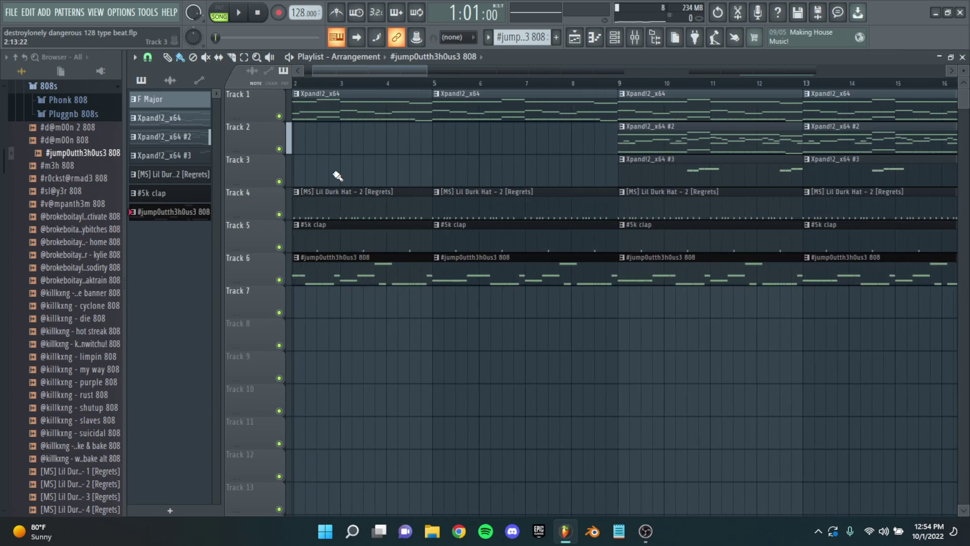
{"action": "scroll", "coordinate": [314, 162], "scroll_direction": "down", "scroll_amount": 1, "text": "ctrl"}
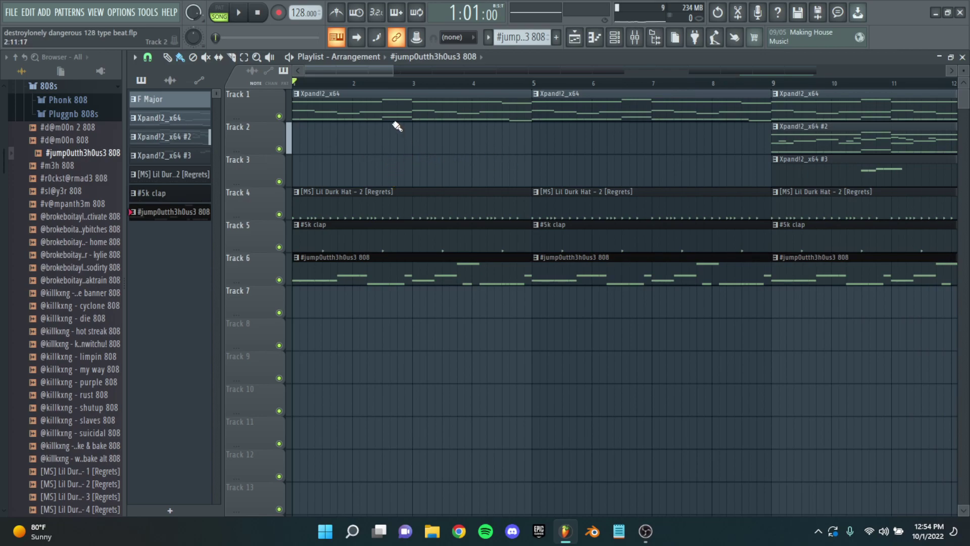
{"action": "scroll", "coordinate": [367, 154], "scroll_direction": "down", "scroll_amount": 3, "text": "ctrl"}
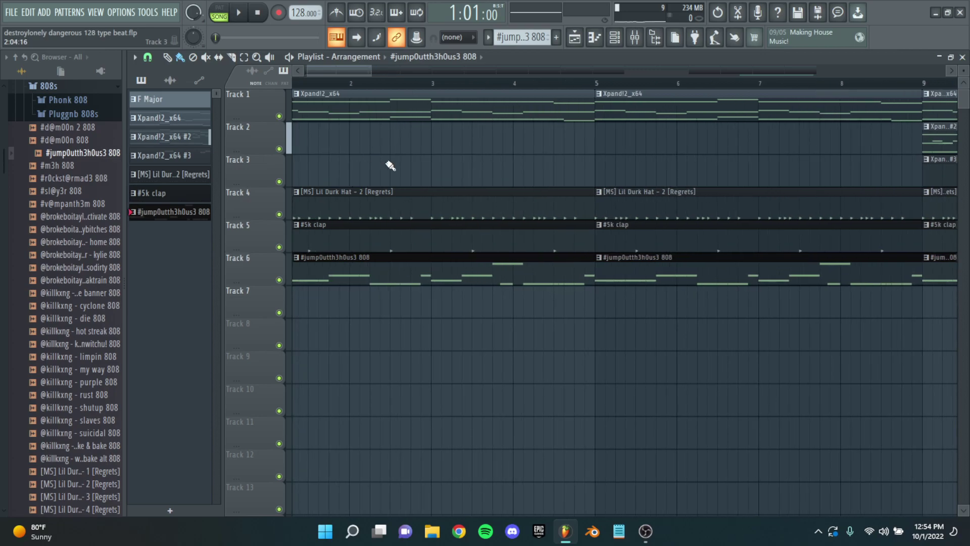
{"action": "scroll", "coordinate": [358, 168], "scroll_direction": "down", "scroll_amount": 2, "text": "ctrl"}
{"action": "left_click_drag", "start_coordinate": [460, 349], "coordinate": [269, 307]}
{"action": "scroll", "coordinate": [353, 262], "scroll_direction": "up", "scroll_amount": 1, "text": "ctrl"}
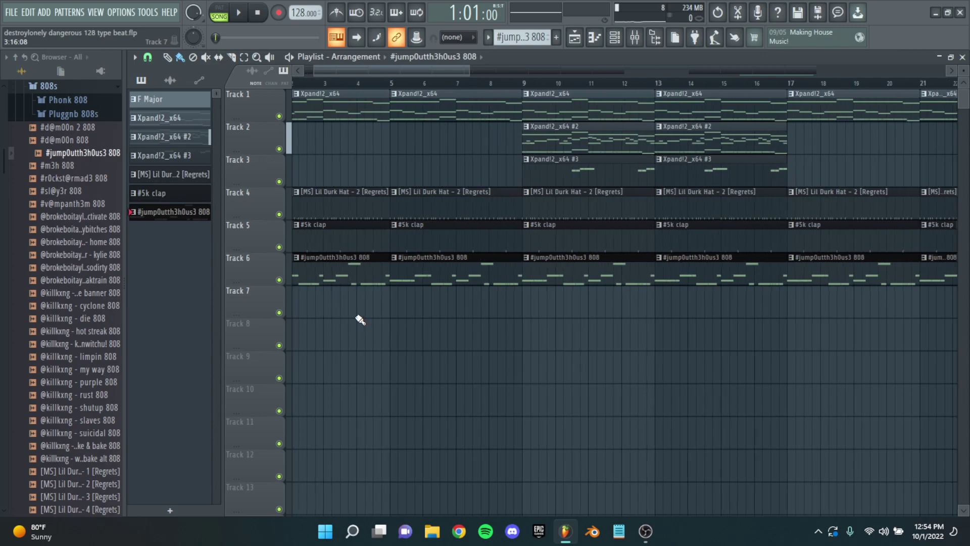
{"action": "left_click_drag", "start_coordinate": [488, 383], "coordinate": [267, 407]}
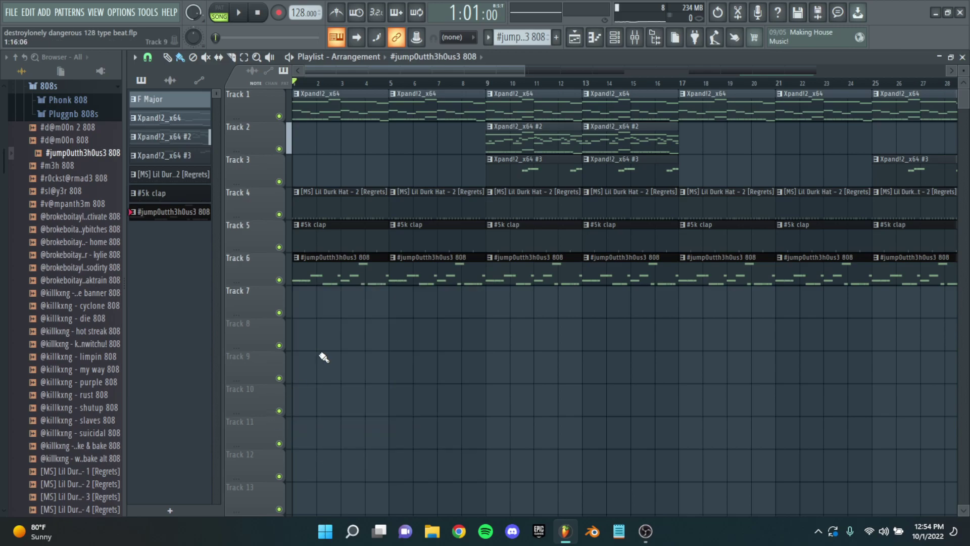
{"action": "scroll", "coordinate": [559, 372], "scroll_direction": "down", "scroll_amount": 2}
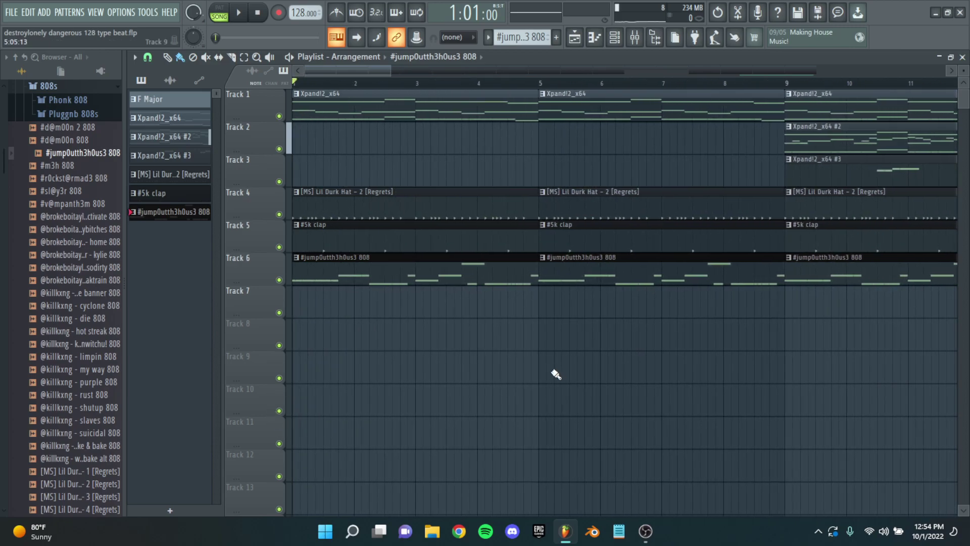
{"action": "left_click_drag", "start_coordinate": [570, 447], "coordinate": [294, 254]}
{"action": "scroll", "coordinate": [493, 191], "scroll_direction": "down", "scroll_amount": 3}
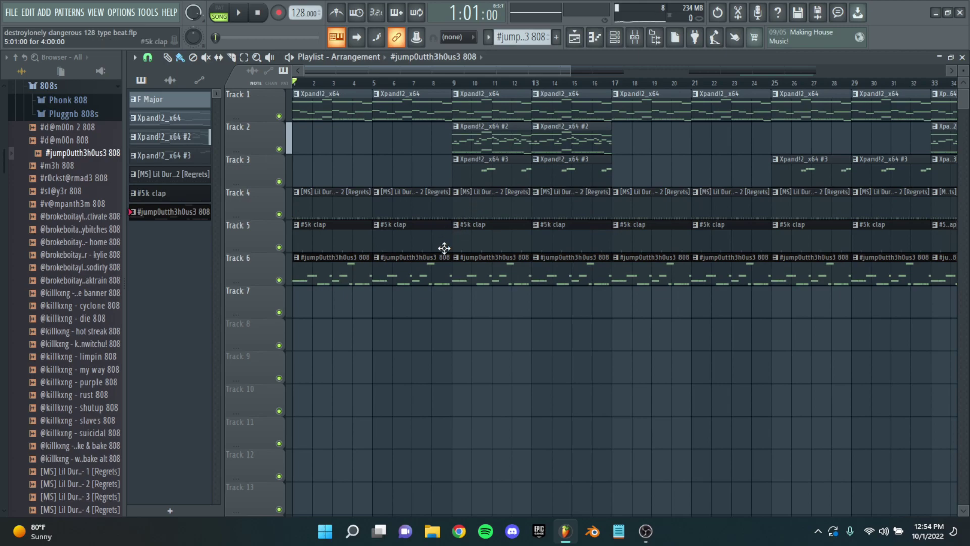
Step: Look at the project's credits and working-time information in the settings and close them
{"action": "left_click", "coordinate": [147, 15]}
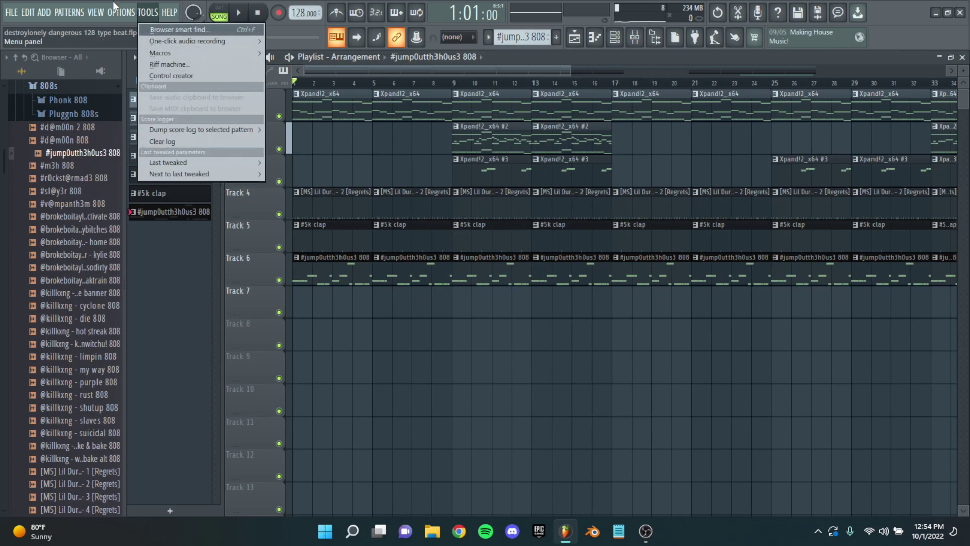
{"action": "mouse_move", "coordinate": [117, 11]}
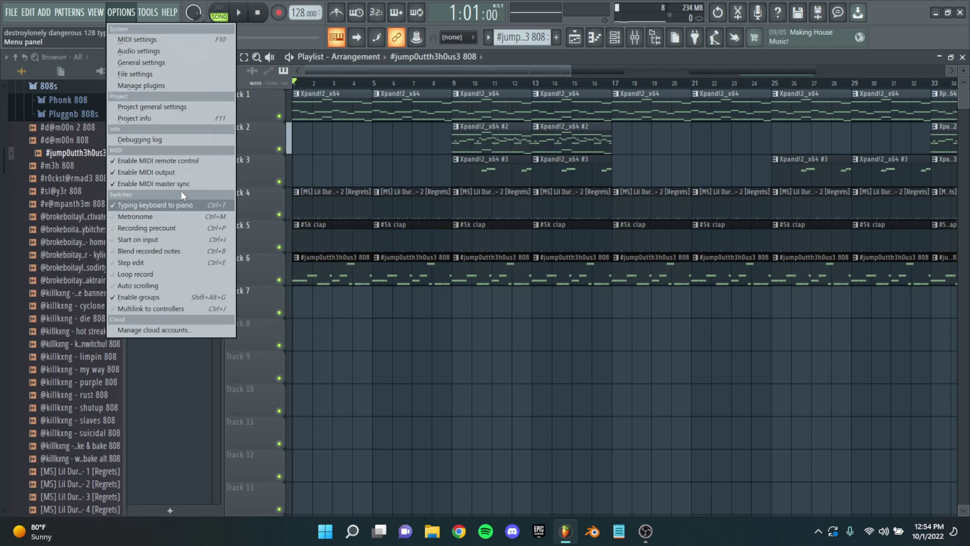
{"action": "left_click", "coordinate": [155, 117]}
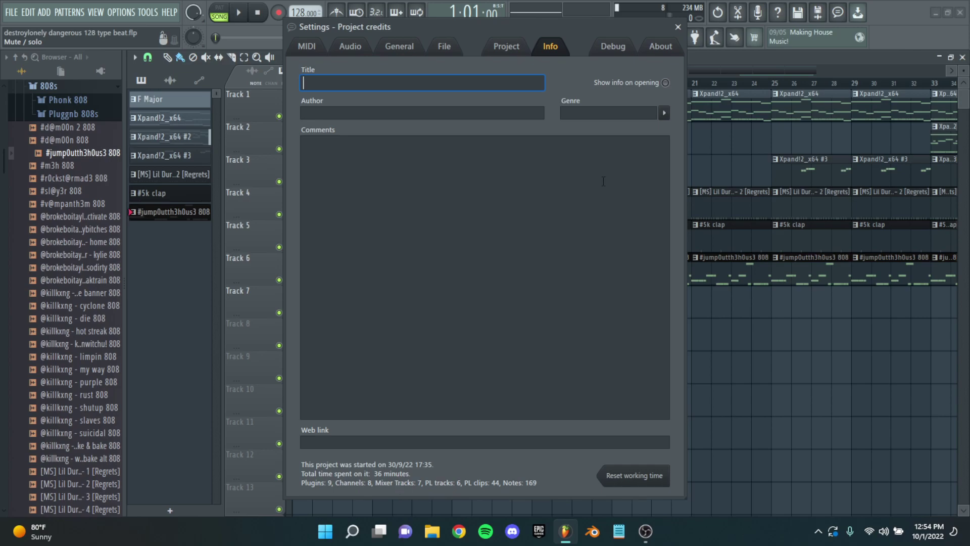
{"action": "left_click", "coordinate": [678, 27]}
{"action": "scroll", "coordinate": [337, 291], "scroll_direction": "down", "scroll_amount": 4}
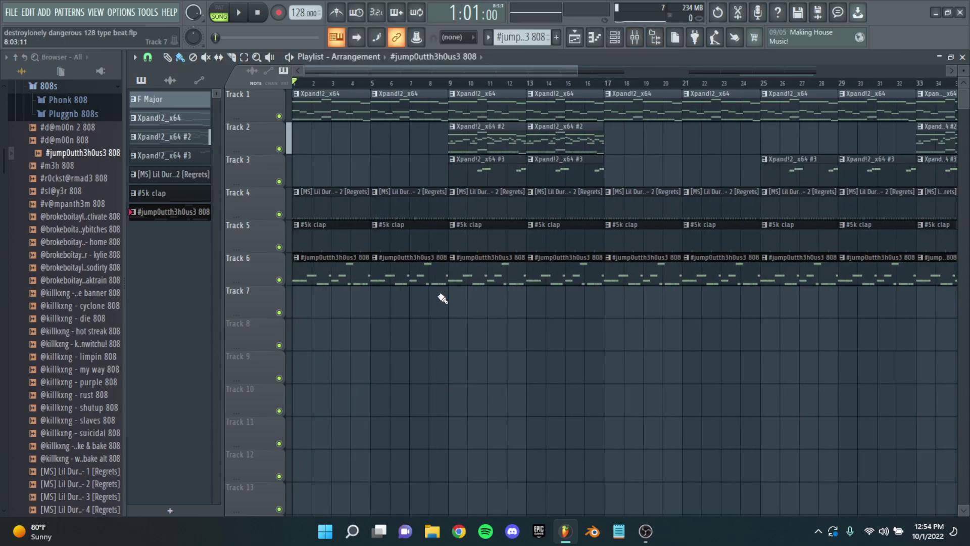
Step: Open the first Xpand!2_x64 clip on Track 1 in the piano roll and examine its melody notes
{"action": "left_click", "coordinate": [580, 151]}
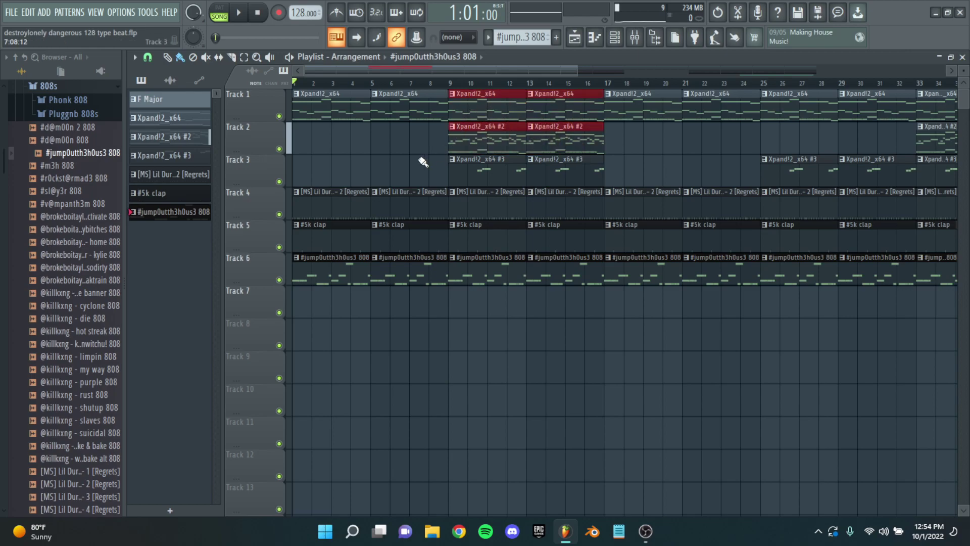
{"action": "scroll", "coordinate": [524, 398], "scroll_direction": "down", "scroll_amount": 3}
{"action": "scroll", "coordinate": [293, 135], "scroll_direction": "up", "scroll_amount": 4}
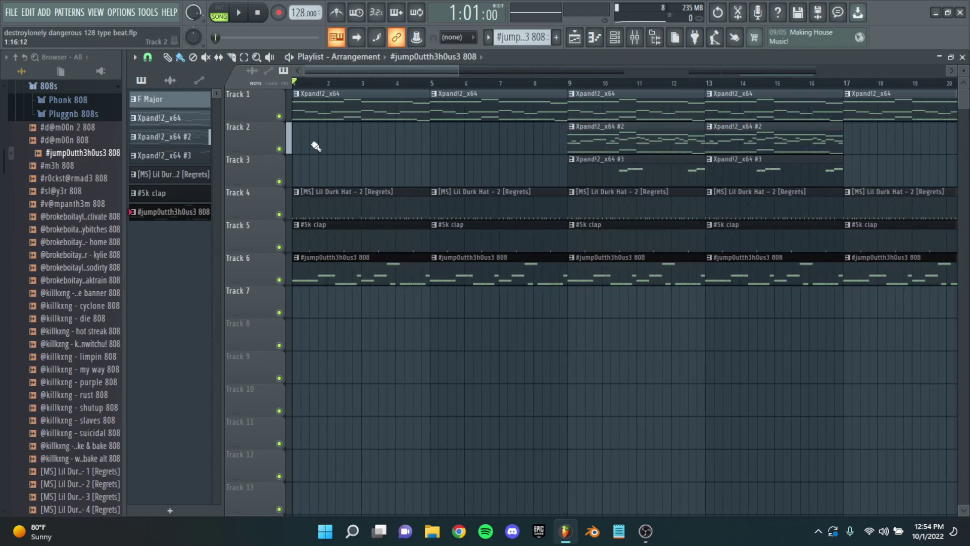
{"action": "double_click", "coordinate": [340, 112]}
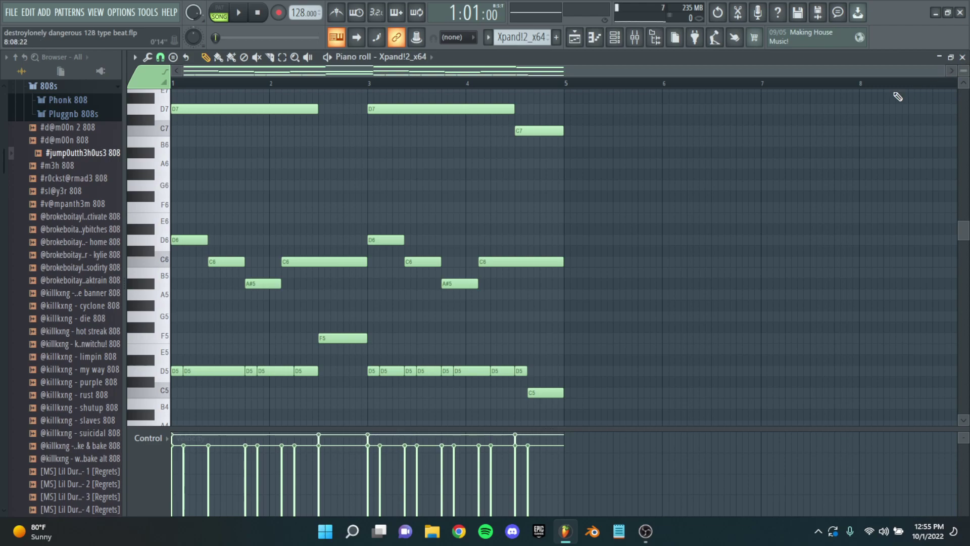
{"action": "scroll", "coordinate": [682, 318], "scroll_direction": "up", "scroll_amount": 5}
{"action": "scroll", "coordinate": [568, 275], "scroll_direction": "down", "scroll_amount": 7}
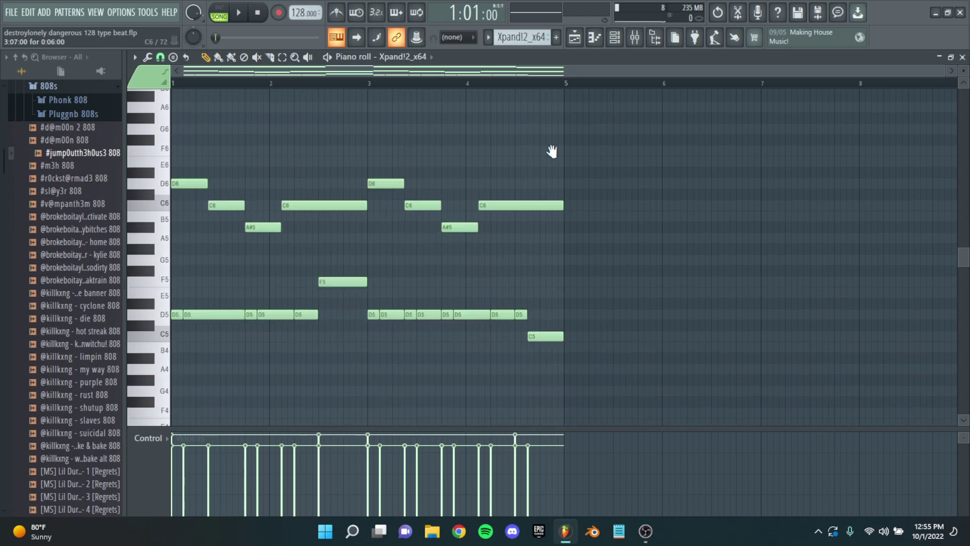
{"action": "scroll", "coordinate": [519, 212], "scroll_direction": "down", "scroll_amount": 2}
{"action": "scroll", "coordinate": [580, 276], "scroll_direction": "up", "scroll_amount": 3}
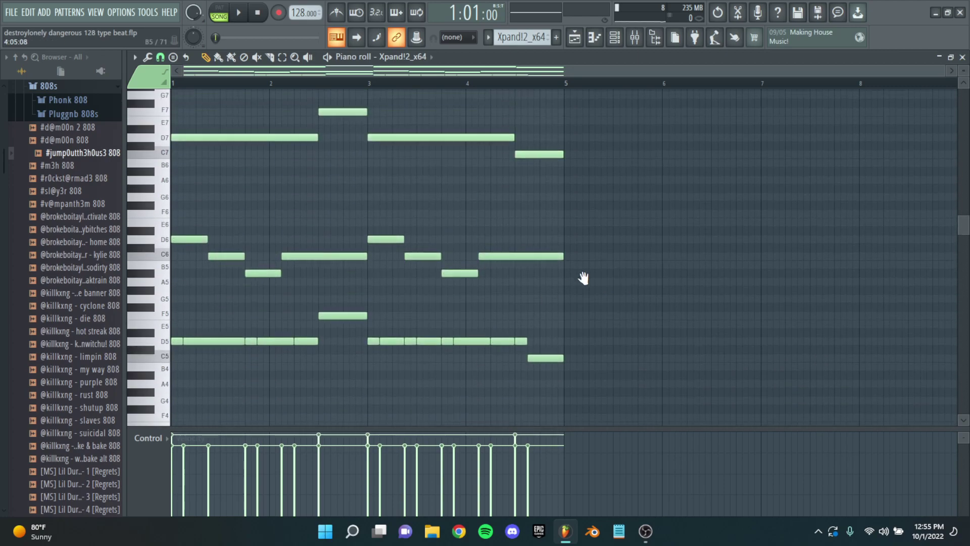
{"action": "scroll", "coordinate": [451, 243], "scroll_direction": "up", "scroll_amount": 1}
{"action": "scroll", "coordinate": [522, 262], "scroll_direction": "up", "scroll_amount": 1}
{"action": "scroll", "coordinate": [554, 234], "scroll_direction": "down", "scroll_amount": 2}
{"action": "scroll", "coordinate": [555, 234], "scroll_direction": "up", "scroll_amount": 1}
Step: Open the Xpand!2_x64 instrument from the channel rack and view the preset categories for part A
{"action": "left_click", "coordinate": [615, 37]}
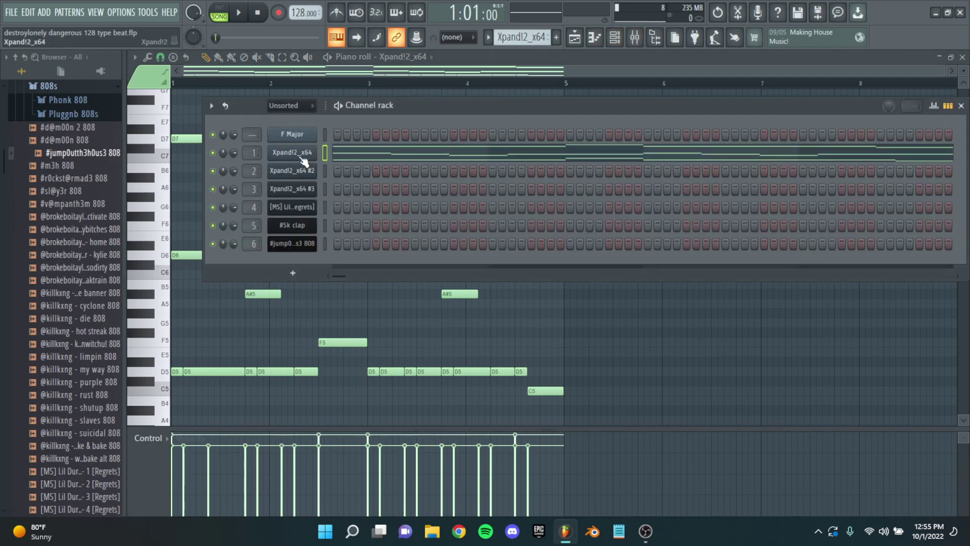
{"action": "left_click", "coordinate": [301, 153]}
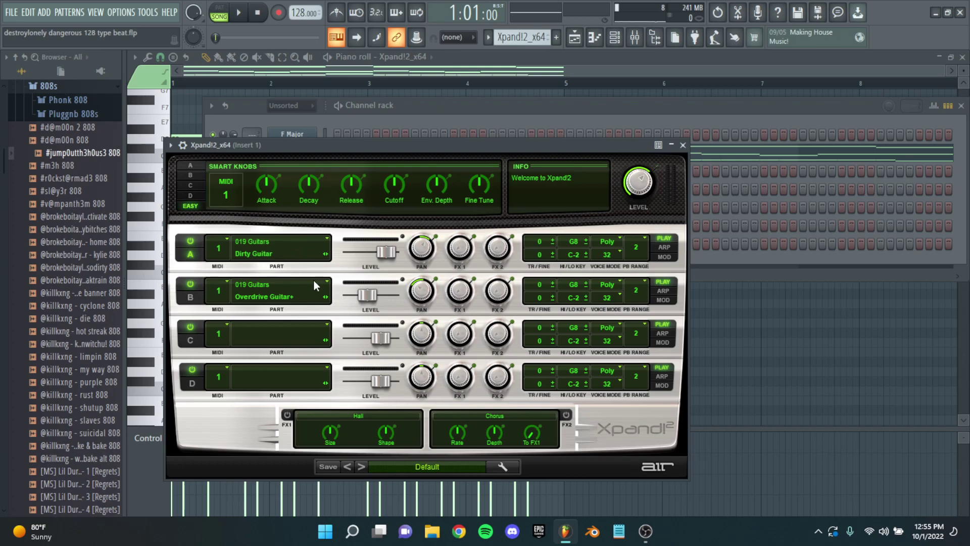
{"action": "left_click", "coordinate": [281, 249]}
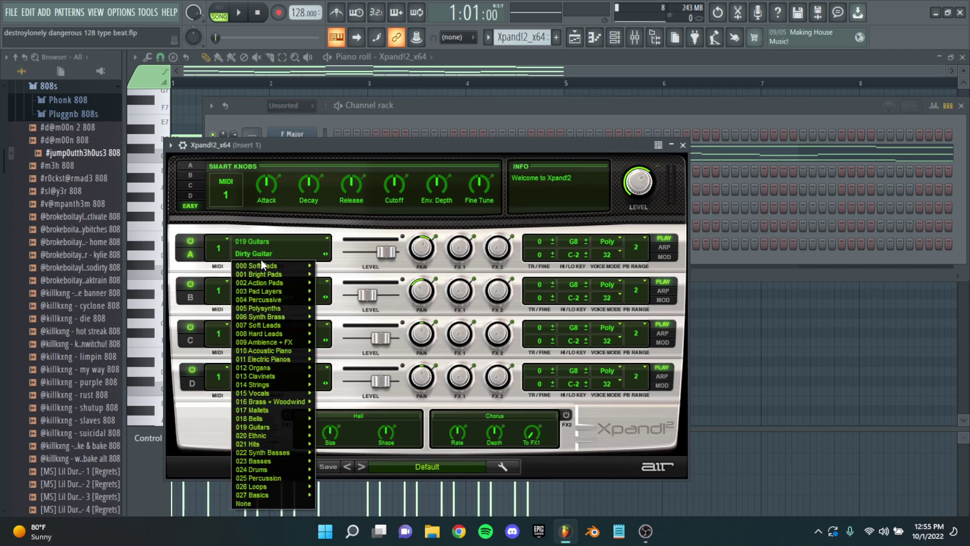
{"action": "left_click", "coordinate": [337, 247]}
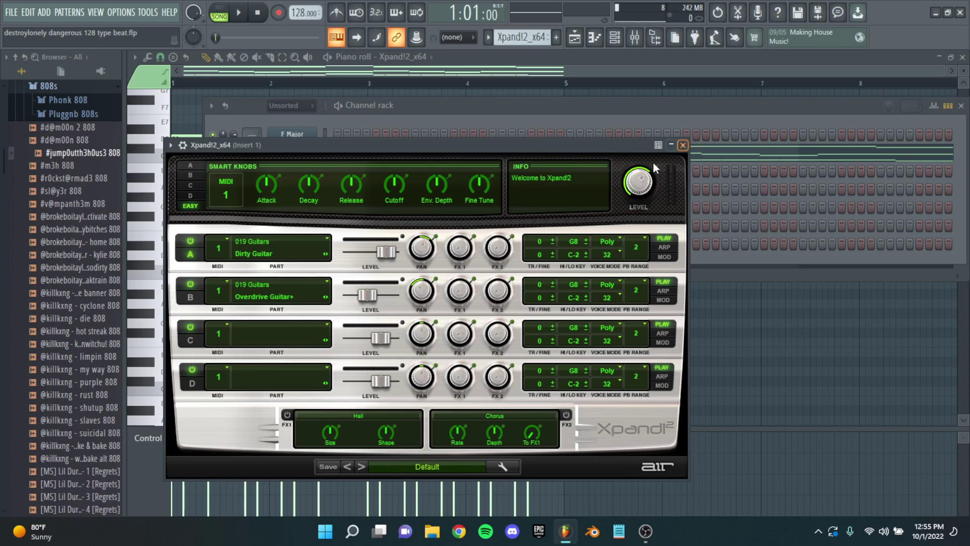
Step: Audition the Dirty Guitar and Overdrive Guitar layers by playing notes, and close the instrument and channel rack
{"action": "key", "text": "b"}
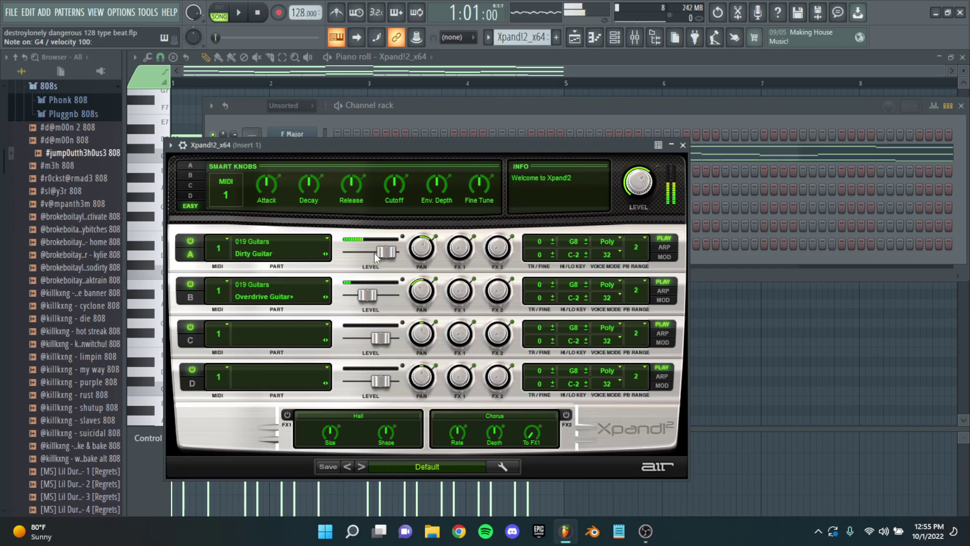
{"action": "key", "text": "b"}
{"action": "key", "text": "j"}
{"action": "key", "text": "b"}
{"action": "key", "text": "n"}
{"action": "key", "text": "j"}
{"action": "key", "text": "b"}
{"action": "key", "text": "b"}
{"action": "key", "text": "j"}
{"action": "key", "text": "j"}
{"action": "key", "text": "p"}
{"action": "key", "text": "i"}
{"action": "key", "text": "y"}
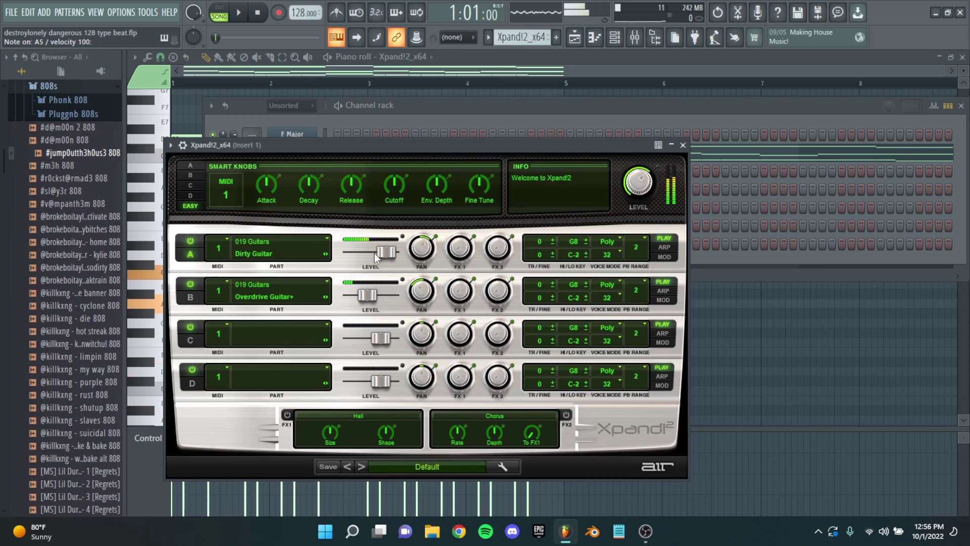
{"action": "left_click", "coordinate": [683, 145]}
{"action": "key", "text": "F6"}
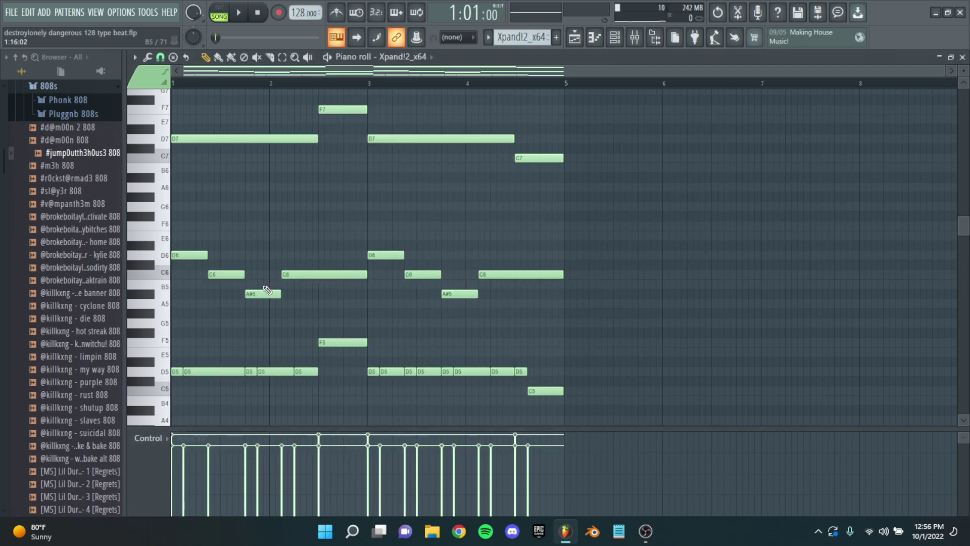
Step: Play the main melody's D6, C6 and A#5 notes by hand over the Xpand!2_x64 pattern in the piano roll
{"action": "scroll", "coordinate": [303, 265], "scroll_direction": "down", "scroll_amount": 1}
{"action": "scroll", "coordinate": [245, 247], "scroll_direction": "up", "scroll_amount": 1}
{"action": "scroll", "coordinate": [245, 246], "scroll_direction": "up", "scroll_amount": 2}
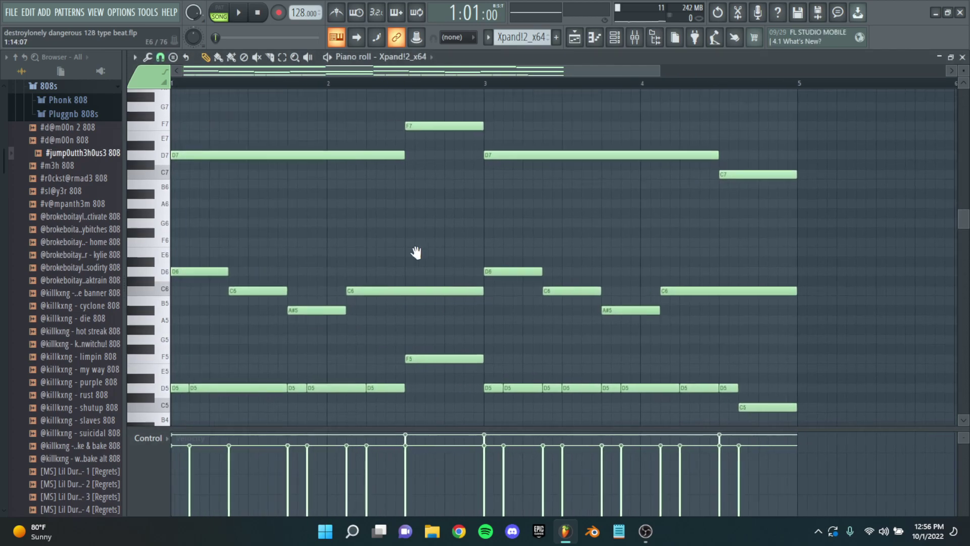
{"action": "scroll", "coordinate": [299, 238], "scroll_direction": "down", "scroll_amount": 1}
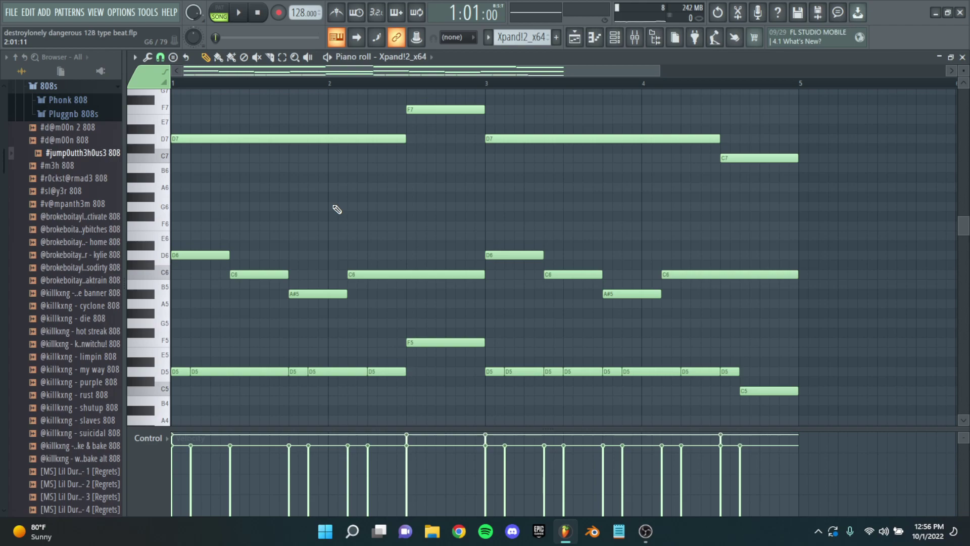
{"action": "key", "text": "F6"}
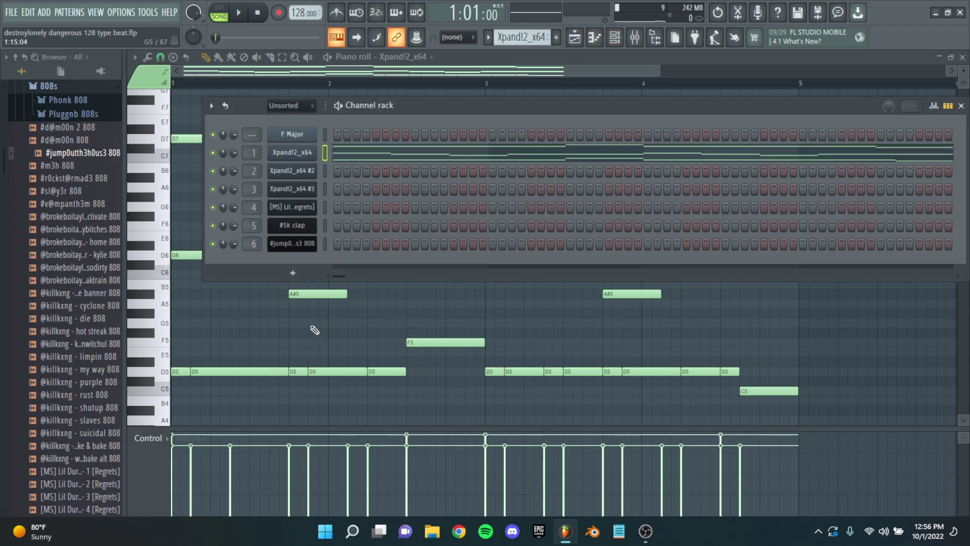
{"action": "key", "text": "F6"}
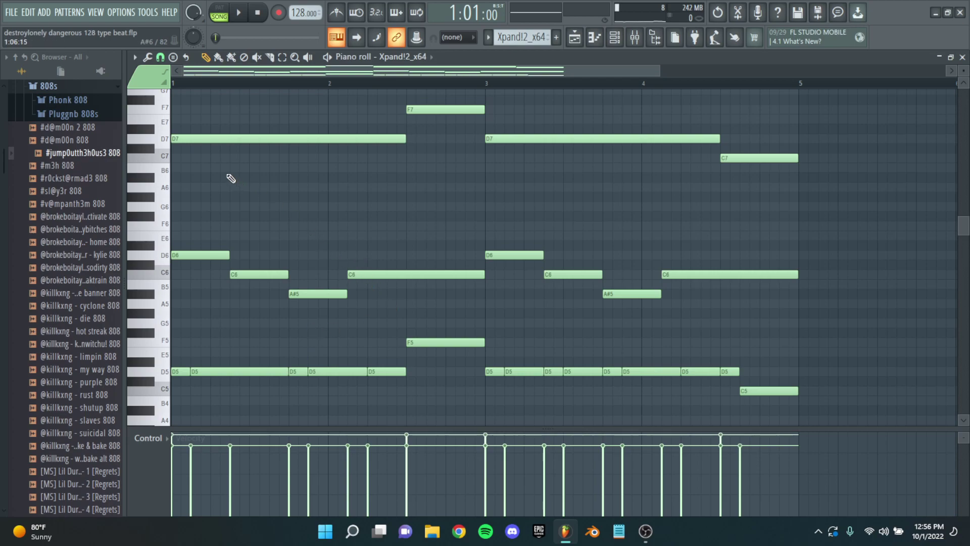
{"action": "key", "text": "w"}
{"action": "key", "text": "q"}
{"action": "key", "text": "j"}
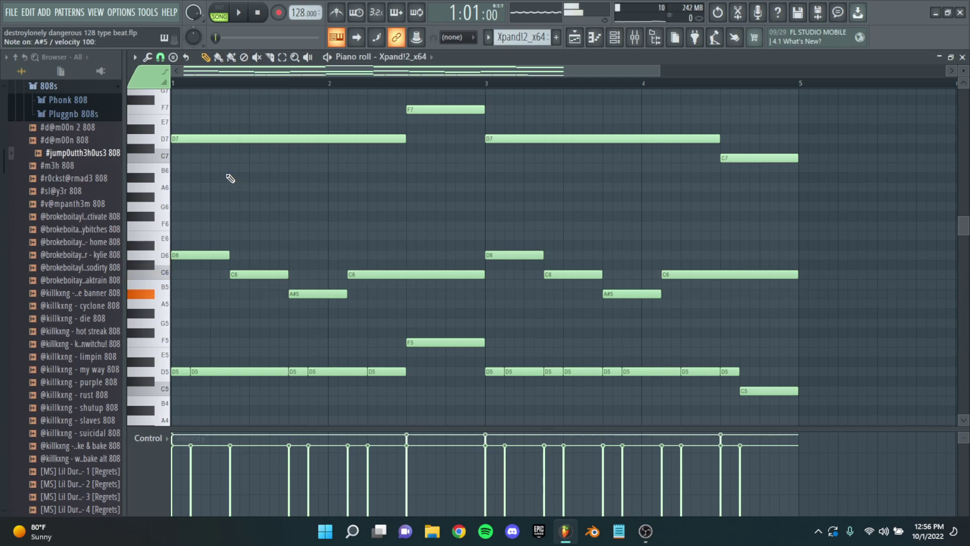
{"action": "key", "text": "w"}
{"action": "key", "text": "q"}
{"action": "key", "text": "n"}
{"action": "key", "text": "q"}
{"action": "key", "text": "w"}
{"action": "key", "text": "j"}
Step: Inspect the pattern's note layers, selecting the repeated D5 notes before bar 3 and clearing the selection
{"action": "scroll", "coordinate": [354, 205], "scroll_direction": "up", "scroll_amount": 1}
{"action": "scroll", "coordinate": [232, 197], "scroll_direction": "up", "scroll_amount": 2}
{"action": "scroll", "coordinate": [234, 198], "scroll_direction": "up", "scroll_amount": 1}
{"action": "scroll", "coordinate": [236, 250], "scroll_direction": "up", "scroll_amount": 1}
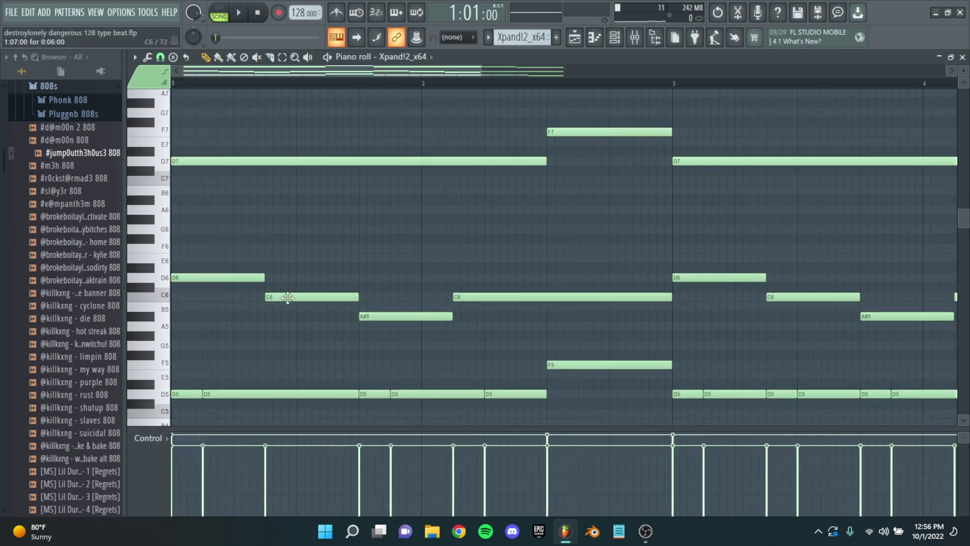
{"action": "scroll", "coordinate": [247, 231], "scroll_direction": "down", "scroll_amount": 2}
{"action": "scroll", "coordinate": [223, 231], "scroll_direction": "down", "scroll_amount": 2}
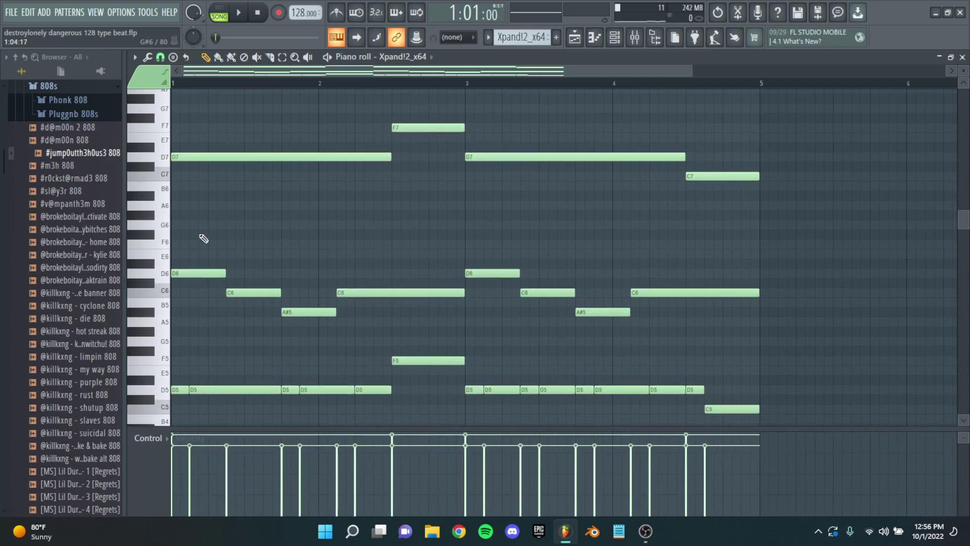
{"action": "scroll", "coordinate": [301, 228], "scroll_direction": "up", "scroll_amount": 2}
{"action": "scroll", "coordinate": [301, 227], "scroll_direction": "down", "scroll_amount": 1}
{"action": "left_click_drag", "start_coordinate": [429, 393], "coordinate": [169, 316]}
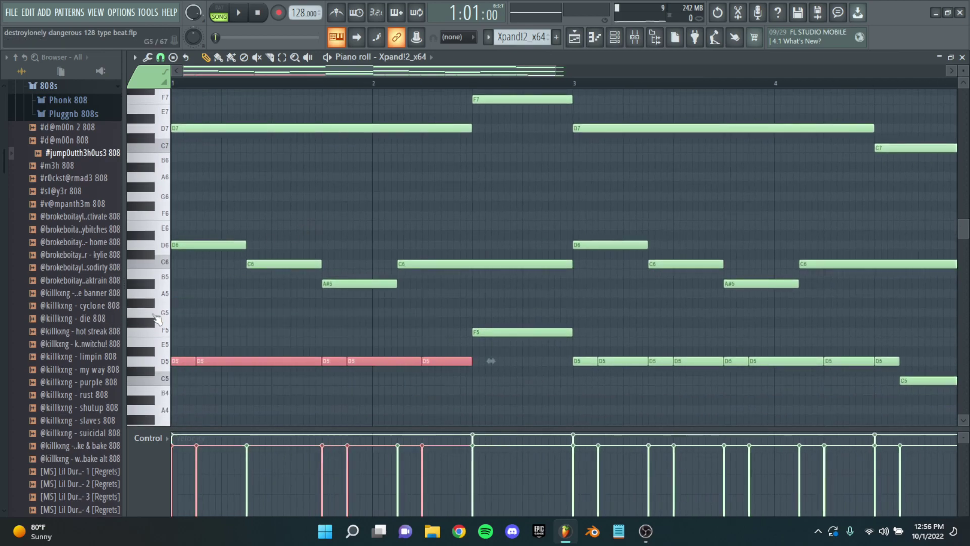
{"action": "left_click", "coordinate": [217, 325]}
{"action": "scroll", "coordinate": [270, 308], "scroll_direction": "down", "scroll_amount": 2}
{"action": "scroll", "coordinate": [217, 275], "scroll_direction": "down", "scroll_amount": 2}
{"action": "scroll", "coordinate": [347, 313], "scroll_direction": "up", "scroll_amount": 2}
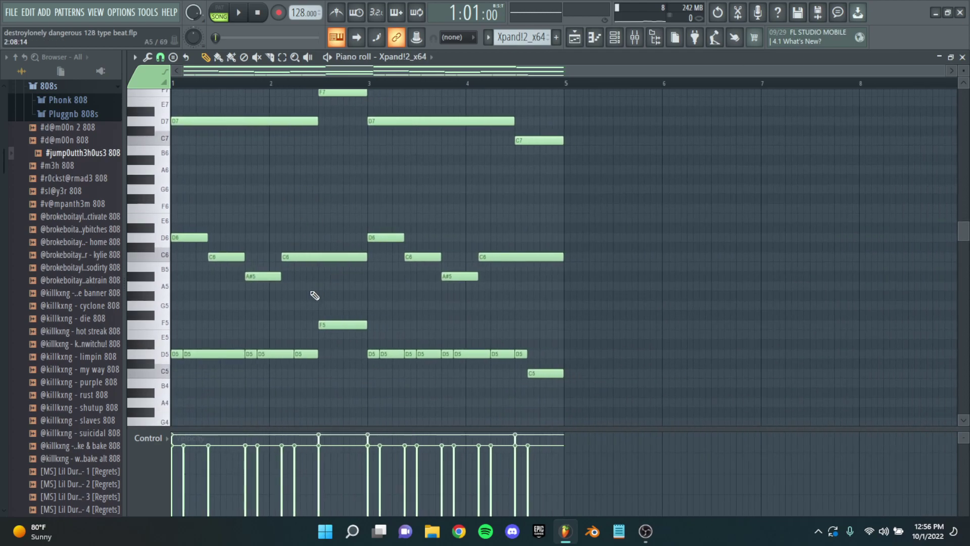
Step: Cut the D6, C6 and A#5 melody and the top D7, F7 and C7 notes from the pattern
{"action": "left_click_drag", "start_coordinate": [338, 369], "coordinate": [173, 303]}
{"action": "left_click_drag", "start_coordinate": [621, 309], "coordinate": [175, 87]}
{"action": "right_click", "coordinate": [417, 291]}
{"action": "scroll", "coordinate": [574, 104], "scroll_direction": "down", "scroll_amount": 7}
Step: Play the low D5, F5 and C5 layer alone in pattern mode and undo the cut
{"action": "key", "text": "space"}
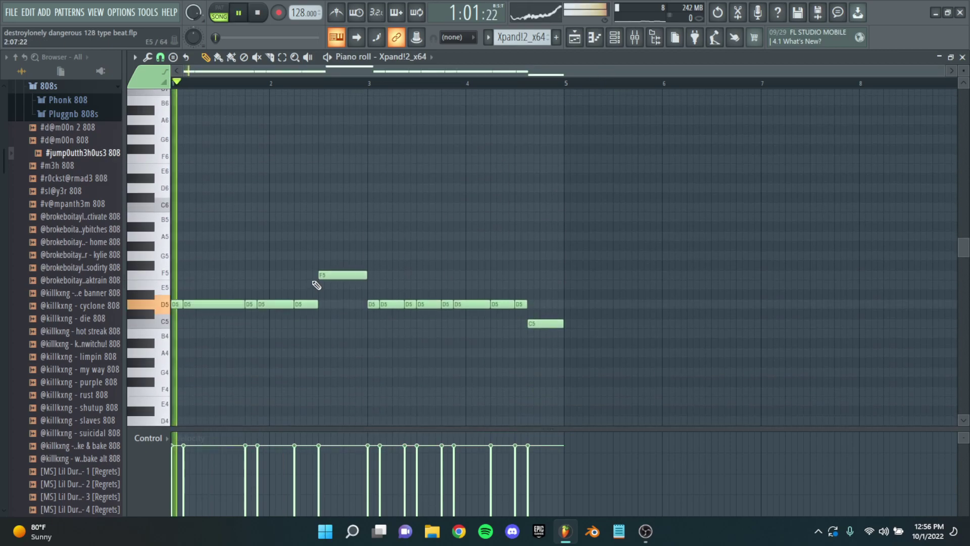
{"action": "key", "text": "l"}
{"action": "scroll", "coordinate": [209, 238], "scroll_direction": "up", "scroll_amount": 1}
{"action": "scroll", "coordinate": [209, 239], "scroll_direction": "up", "scroll_amount": 1}
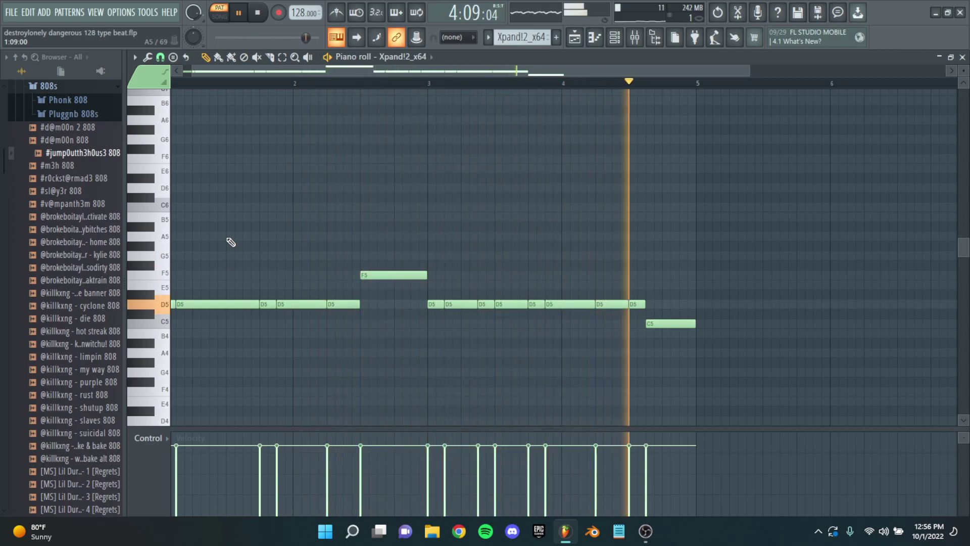
{"action": "key", "text": "space"}
{"action": "scroll", "coordinate": [231, 242], "scroll_direction": "down", "scroll_amount": 3}
{"action": "key", "text": "ctrl+z"}
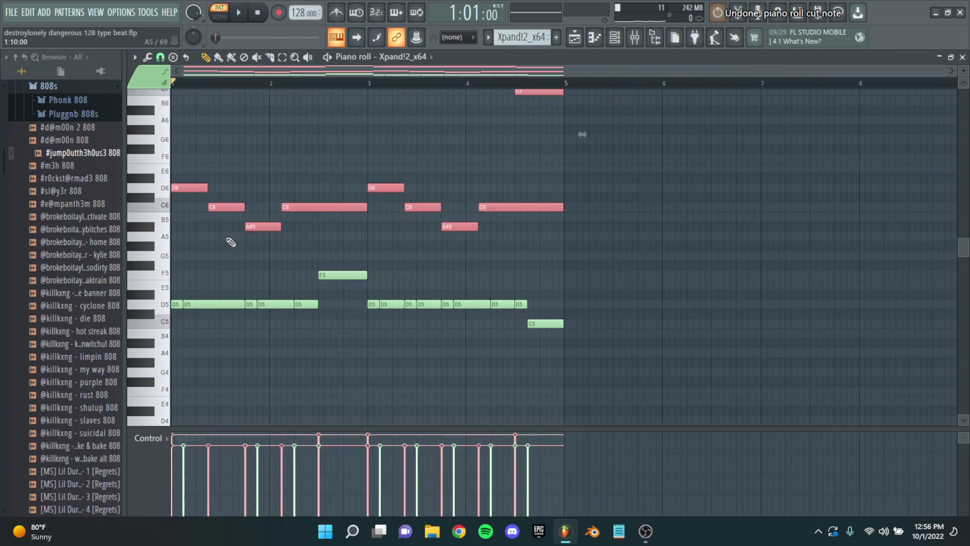
Step: Delete the top D7, F7 and C7 notes and play the main melody with the low layer
{"action": "scroll", "coordinate": [379, 299], "scroll_direction": "up", "scroll_amount": 2}
{"action": "left_click_drag", "start_coordinate": [573, 195], "coordinate": [36, 36]}
{"action": "scroll", "coordinate": [340, 229], "scroll_direction": "up", "scroll_amount": 3}
{"action": "scroll", "coordinate": [481, 89], "scroll_direction": "down", "scroll_amount": 3}
{"action": "key", "text": "Delete"}
{"action": "scroll", "coordinate": [371, 218], "scroll_direction": "down", "scroll_amount": 1}
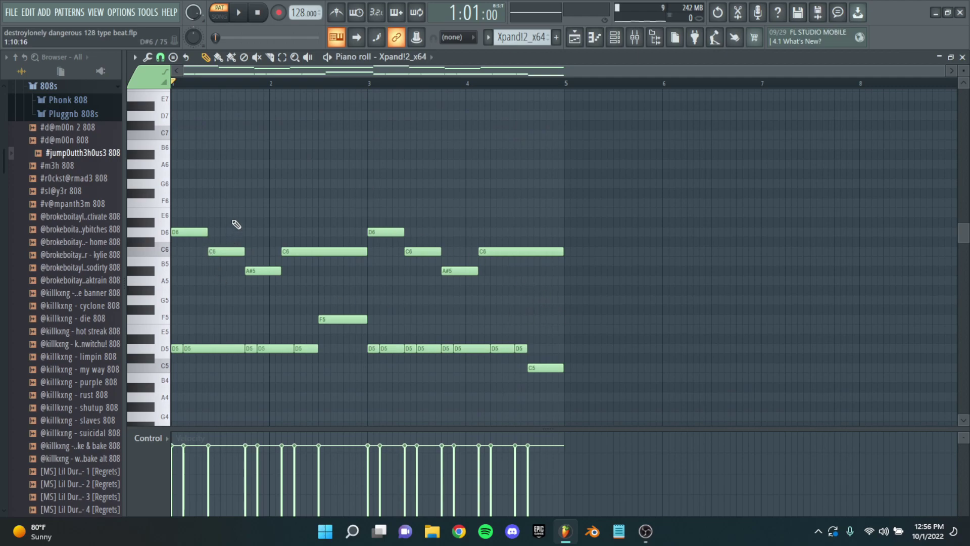
{"action": "key", "text": "space"}
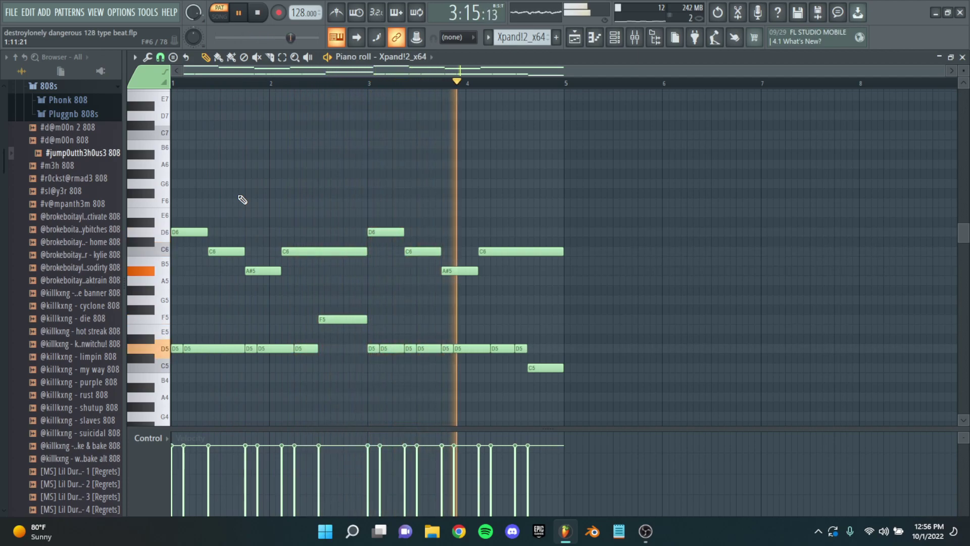
{"action": "key", "text": "space"}
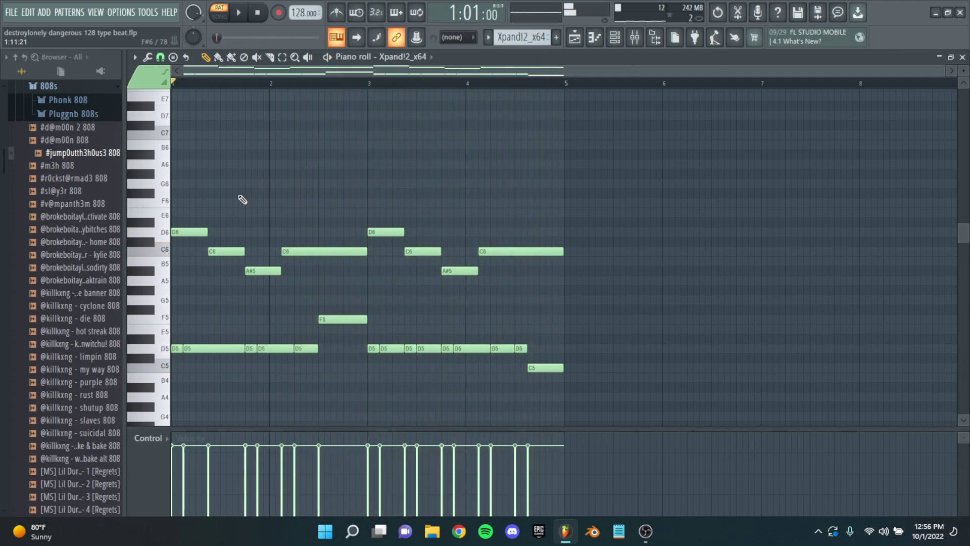
Step: Swap the pitches of the second and third melody notes in bar 1, making them A#5 and C6
{"action": "scroll", "coordinate": [249, 225], "scroll_direction": "up", "scroll_amount": 3, "text": "ctrl"}
{"action": "left_click", "coordinate": [258, 239]}
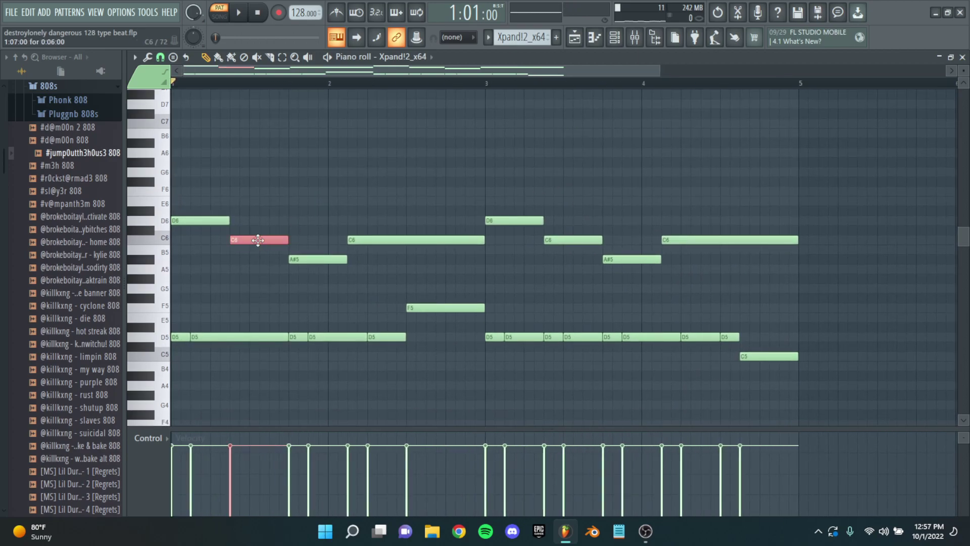
{"action": "key", "text": "Down"}
{"action": "key", "text": "Down"}
{"action": "left_click", "coordinate": [309, 259]}
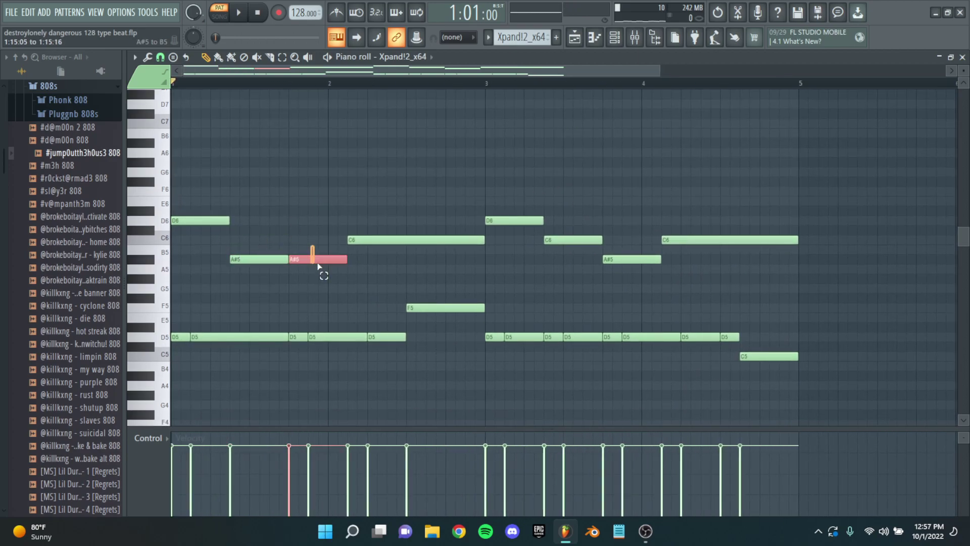
{"action": "key", "text": "Up"}
{"action": "key", "text": "Up"}
{"action": "key", "text": "Up"}
{"action": "key", "text": "Down"}
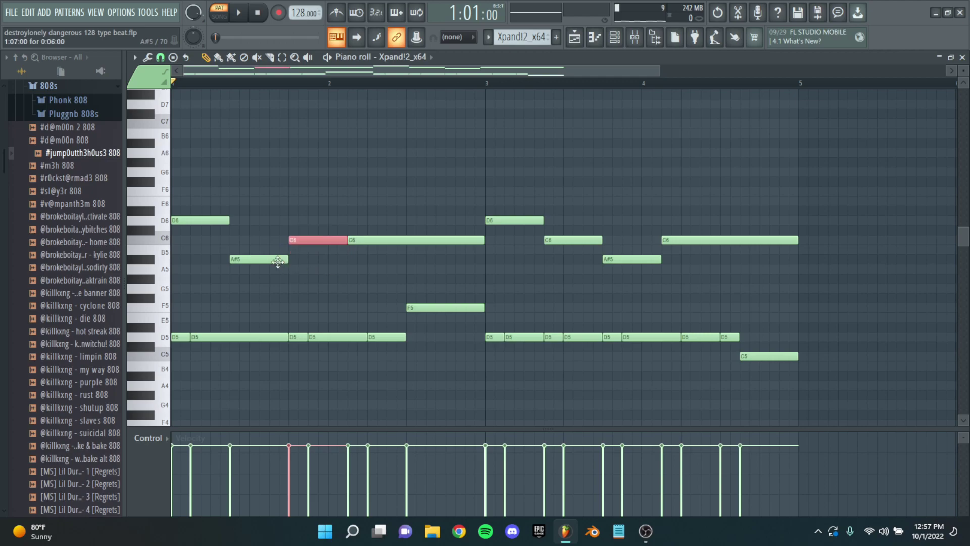
Step: Play the start of the pattern with the swapped melody notes
{"action": "scroll", "coordinate": [268, 255], "scroll_direction": "down", "scroll_amount": 2}
{"action": "key", "text": "space"}
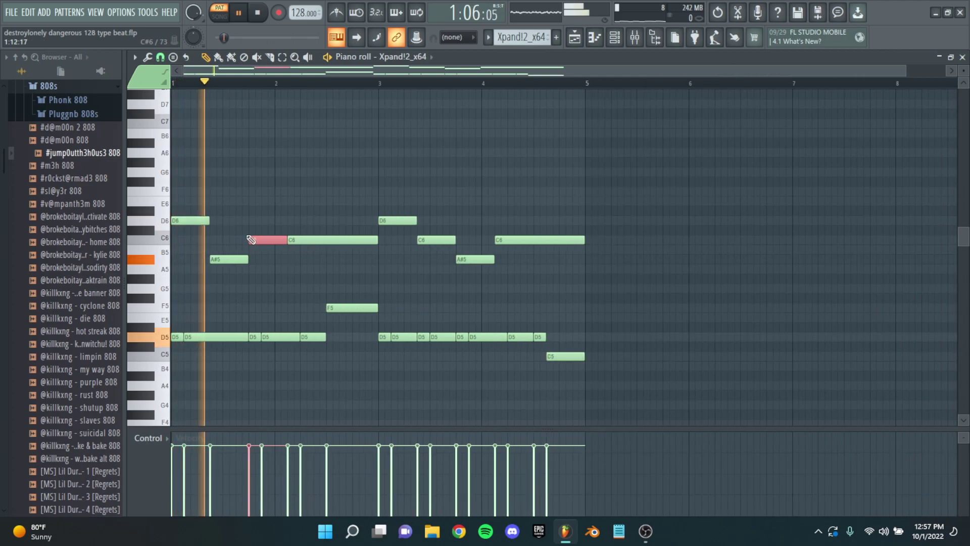
{"action": "key", "text": "space"}
Step: Move the second melody note in bar 1 up to C6 and the third down to A#5
{"action": "scroll", "coordinate": [237, 238], "scroll_direction": "up", "scroll_amount": 2}
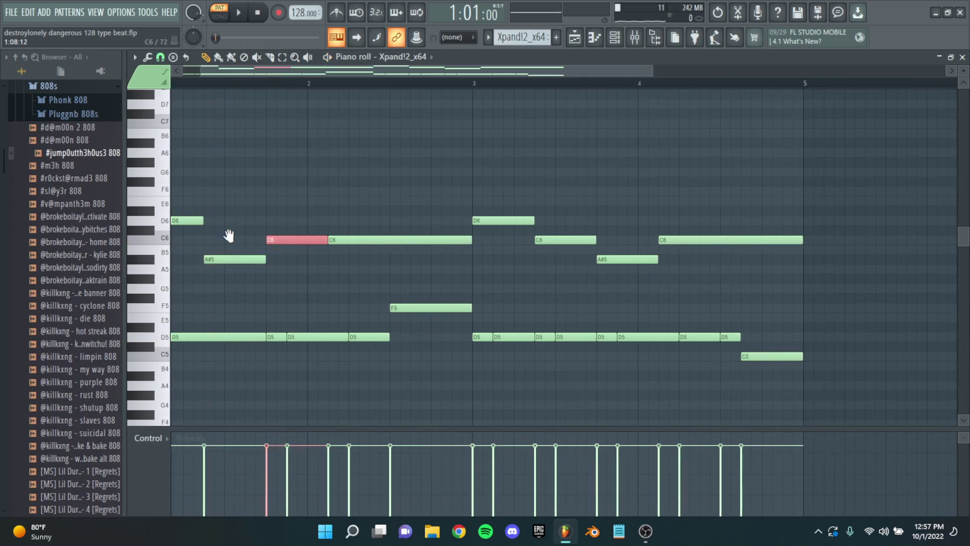
{"action": "scroll", "coordinate": [233, 229], "scroll_direction": "down", "scroll_amount": 2}
{"action": "left_click", "coordinate": [228, 249]}
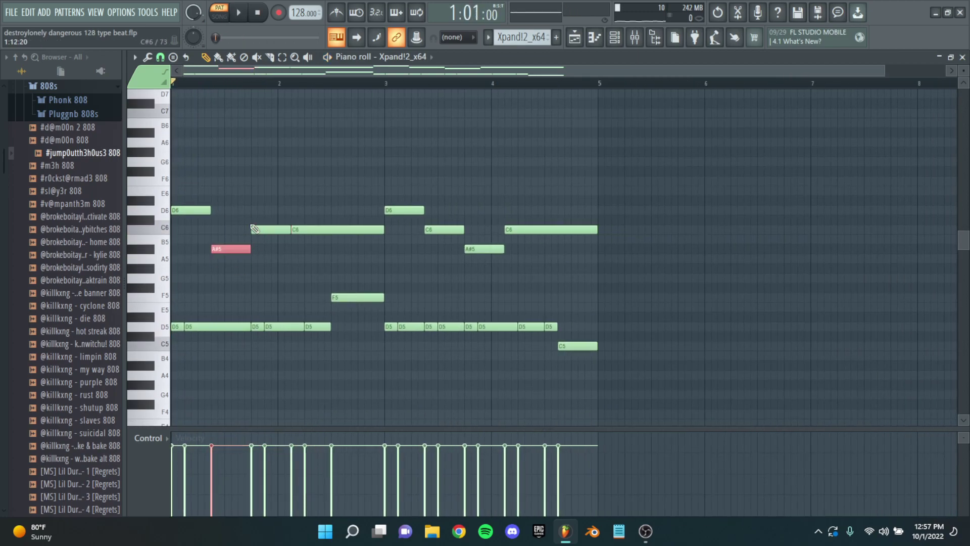
{"action": "key", "text": "shift+Up"}
{"action": "key", "text": "shift+Up"}
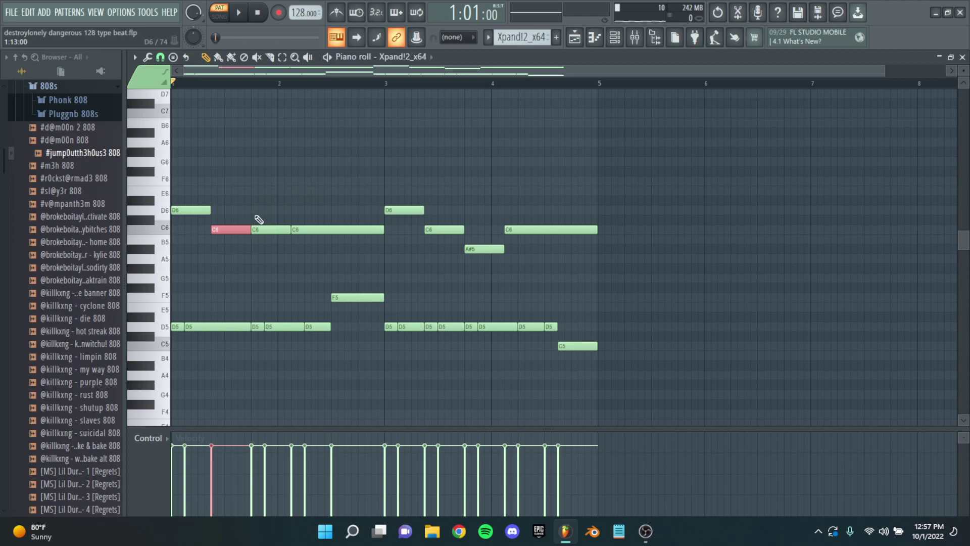
{"action": "left_click", "coordinate": [261, 230]}
{"action": "key", "text": "shift+Down"}
{"action": "key", "text": "shift+Down"}
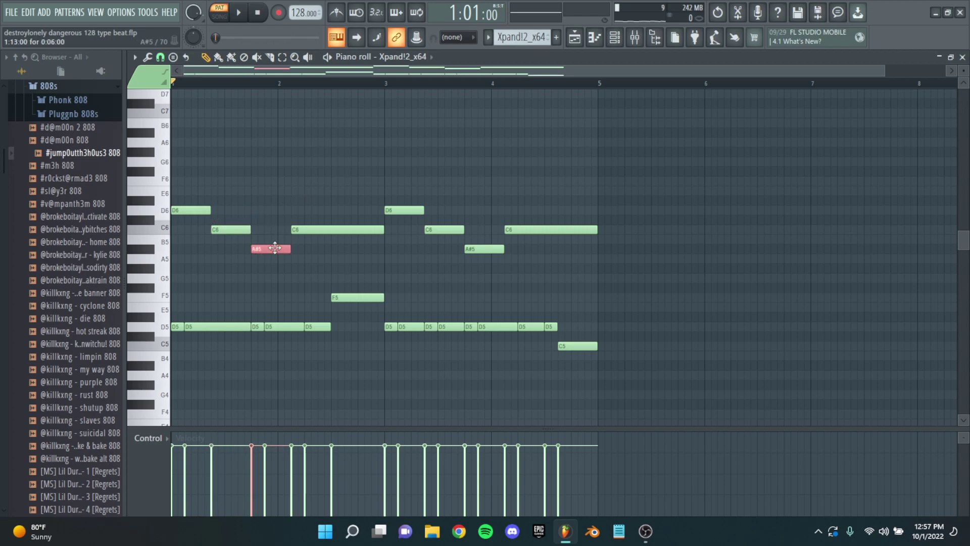
Step: Undo the pitch changes made to the second and third melody notes in bar 1
{"action": "scroll", "coordinate": [255, 208], "scroll_direction": "up", "scroll_amount": 2}
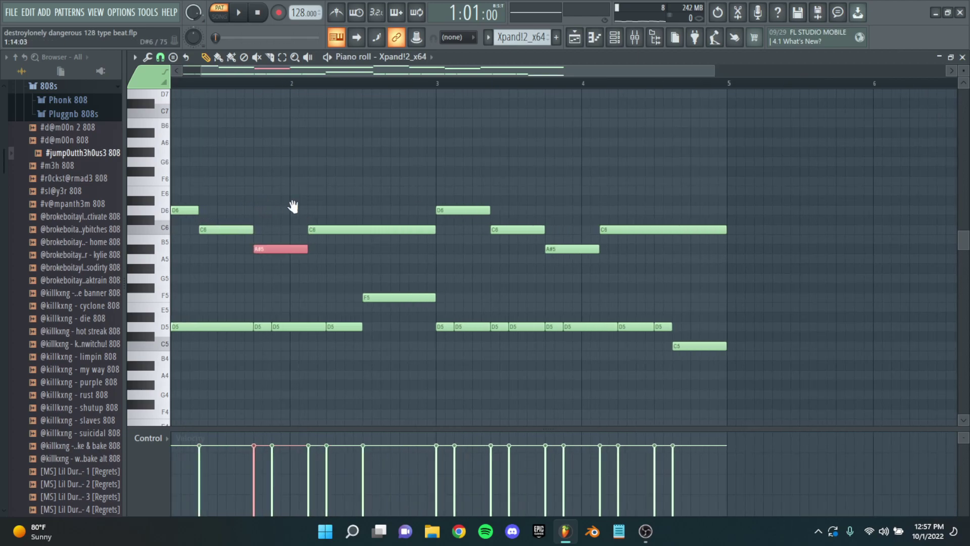
{"action": "scroll", "coordinate": [283, 202], "scroll_direction": "down", "scroll_amount": 3}
{"action": "key", "text": "ctrl+z"}
{"action": "key", "text": "ctrl+z"}
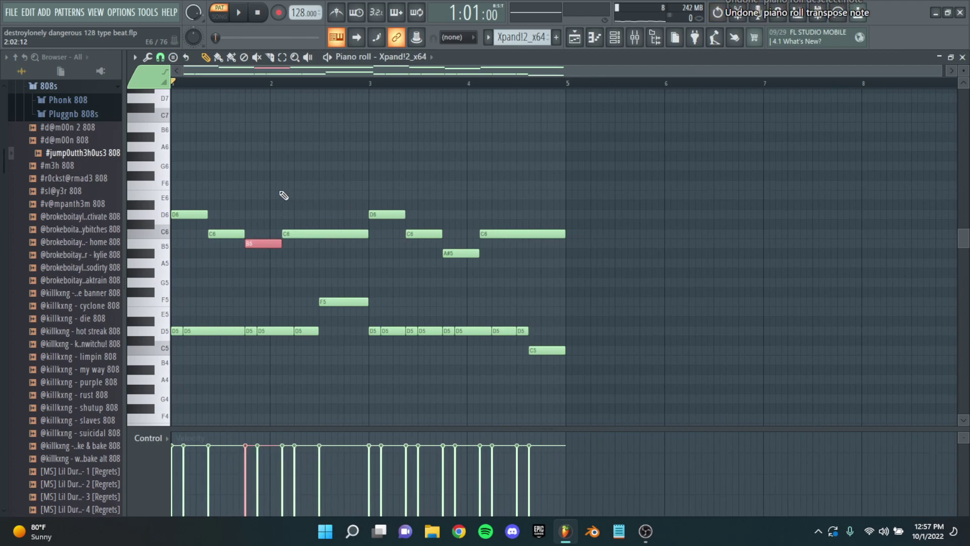
{"action": "key", "text": "ctrl+z"}
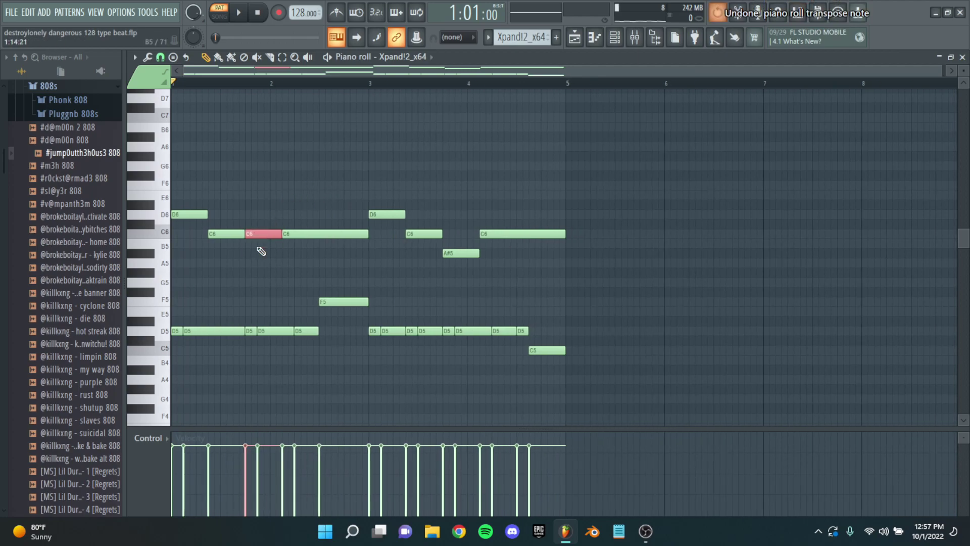
{"action": "key", "text": "ctrl+z"}
{"action": "key", "text": "ctrl+z"}
{"action": "key", "text": "ctrl+z"}
{"action": "key", "text": "ctrl+z"}
{"action": "key", "text": "ctrl+z"}
{"action": "key", "text": "ctrl+z"}
{"action": "key", "text": "ctrl+z"}
{"action": "key", "text": "ctrl+z"}
{"action": "key", "text": "ctrl+z"}
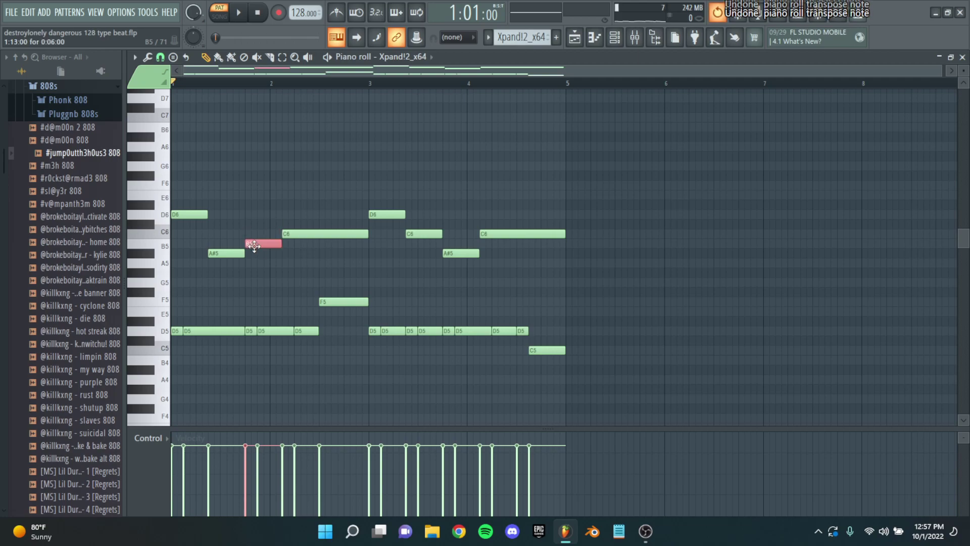
{"action": "key", "text": "ctrl+z"}
{"action": "key", "text": "ctrl+z"}
{"action": "key", "text": "ctrl+z"}
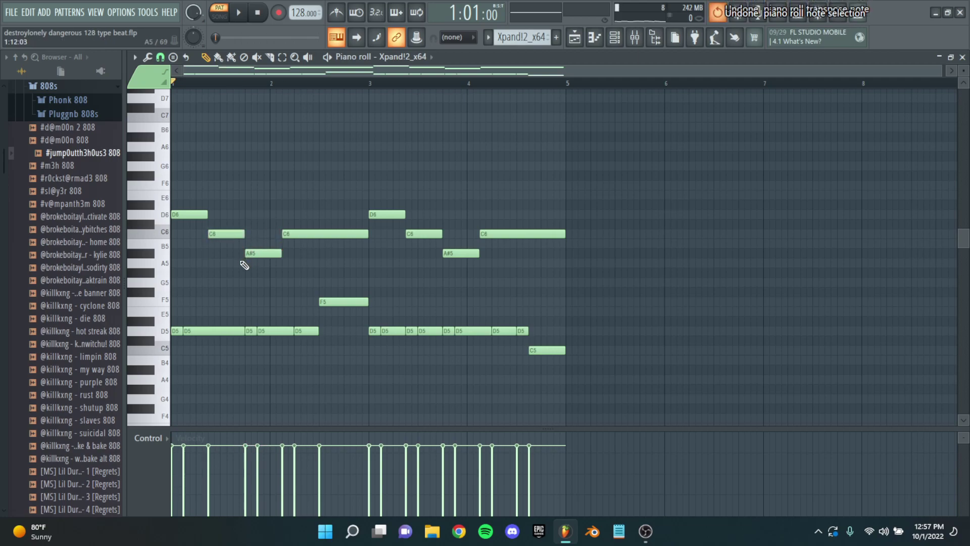
Step: Undo the deletion of the top D7, F7 and C7 notes
{"action": "scroll", "coordinate": [303, 253], "scroll_direction": "up", "scroll_amount": 3}
{"action": "key", "text": "ctrl+z"}
{"action": "scroll", "coordinate": [253, 192], "scroll_direction": "up", "scroll_amount": 2}
{"action": "scroll", "coordinate": [314, 174], "scroll_direction": "down", "scroll_amount": 3}
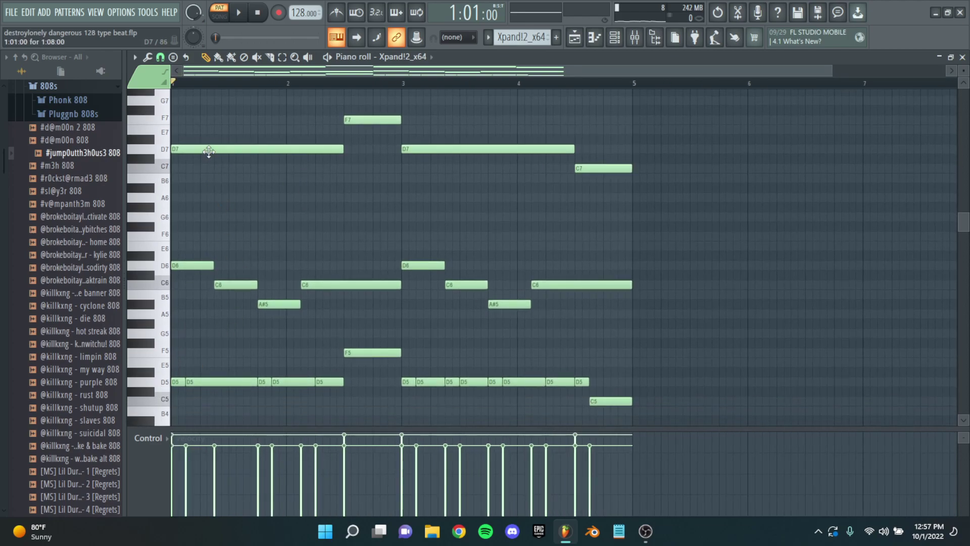
Step: Audition the first D7 note and the F7 note of the top layer
{"action": "left_click", "coordinate": [209, 151]}
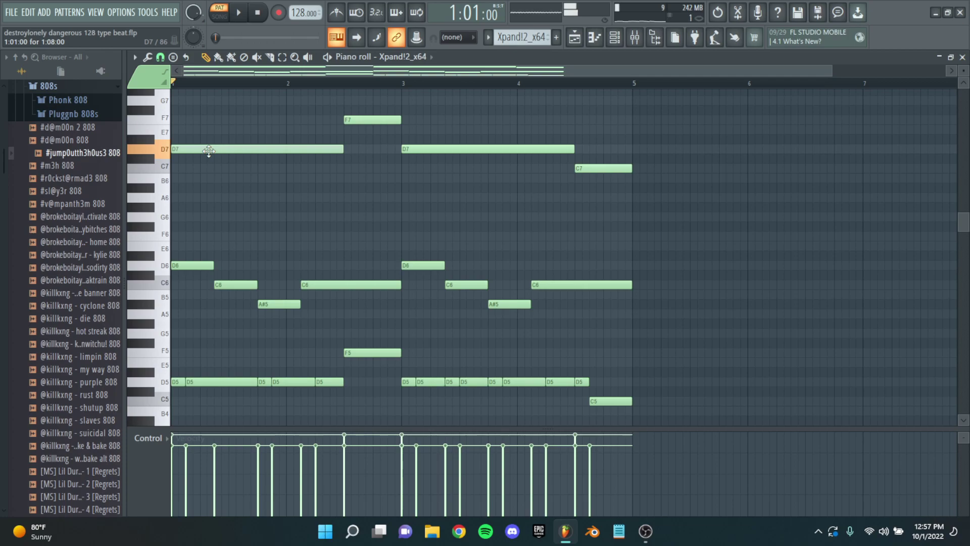
{"action": "left_click", "coordinate": [349, 122]}
{"action": "scroll", "coordinate": [522, 190], "scroll_direction": "down", "scroll_amount": 1}
{"action": "scroll", "coordinate": [422, 223], "scroll_direction": "down", "scroll_amount": 1}
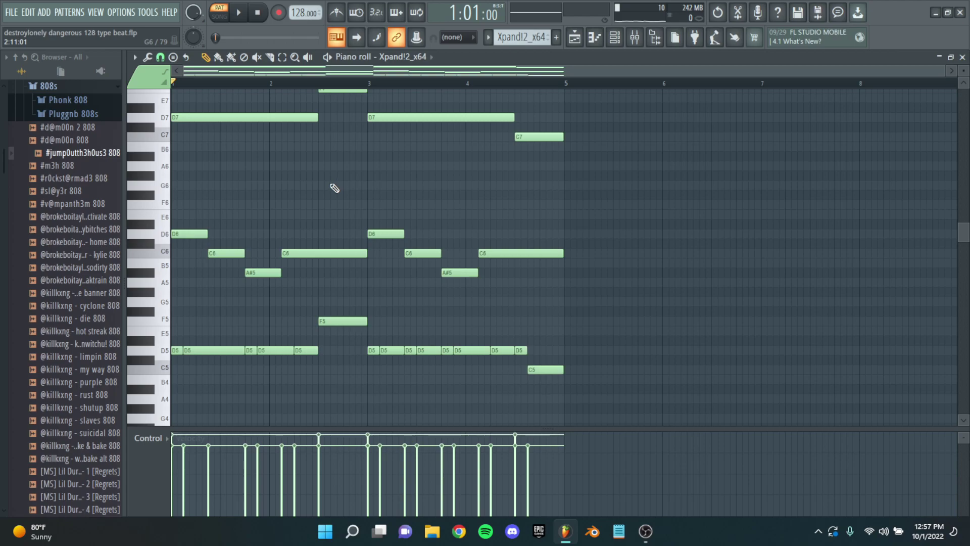
Step: Play D5 and lower pitches down to A3 on the piano roll keyboard
{"action": "left_click", "coordinate": [165, 351]}
{"action": "scroll", "coordinate": [166, 352], "scroll_direction": "down", "scroll_amount": 3}
{"action": "left_click", "coordinate": [167, 312]}
{"action": "left_click", "coordinate": [166, 357]}
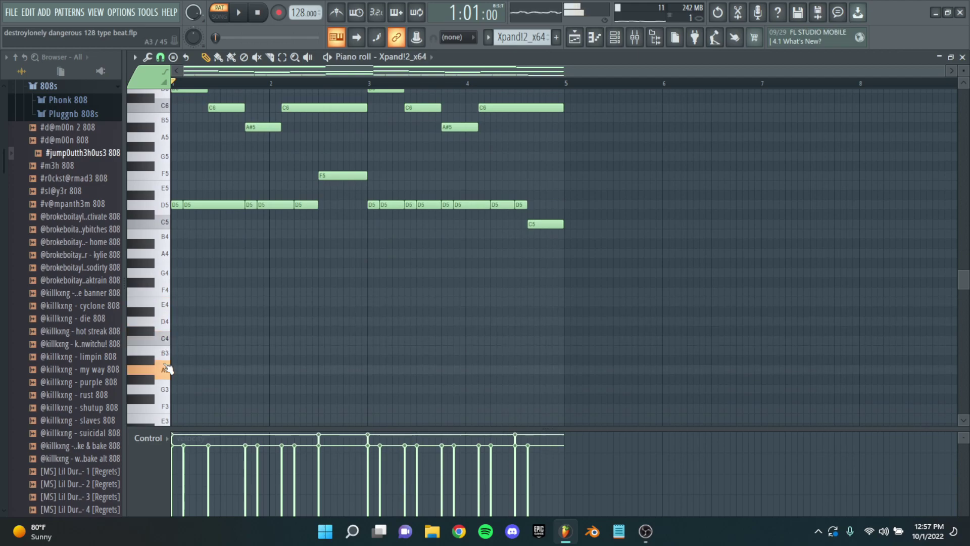
Step: Play the melody's D6, C6 and A#5 pitches on the piano roll keyboard
{"action": "scroll", "coordinate": [199, 220], "scroll_direction": "up", "scroll_amount": 1}
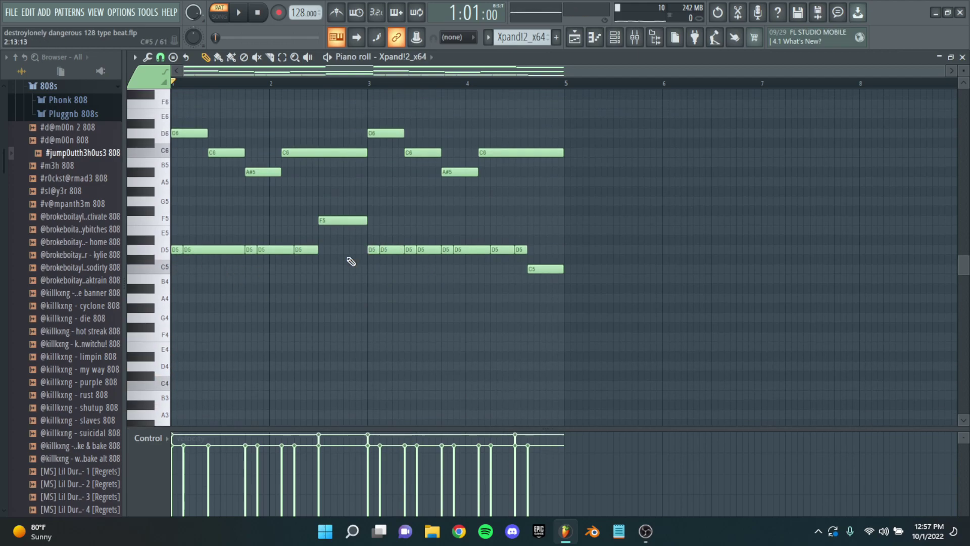
{"action": "scroll", "coordinate": [310, 260], "scroll_direction": "up", "scroll_amount": 1}
{"action": "scroll", "coordinate": [217, 231], "scroll_direction": "up", "scroll_amount": 1, "text": "ctrl"}
{"action": "scroll", "coordinate": [217, 231], "scroll_direction": "down", "scroll_amount": 1, "text": "ctrl"}
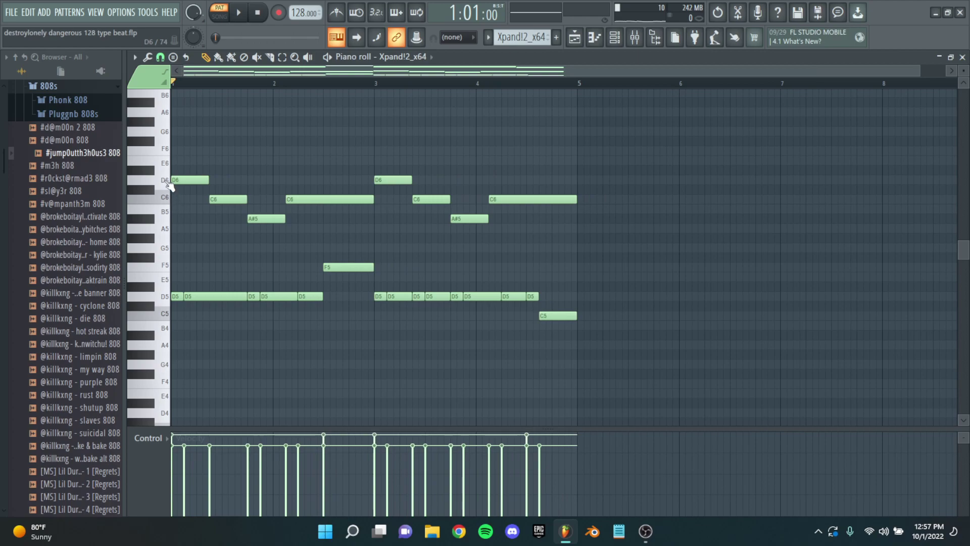
{"action": "scroll", "coordinate": [250, 200], "scroll_direction": "up", "scroll_amount": 1}
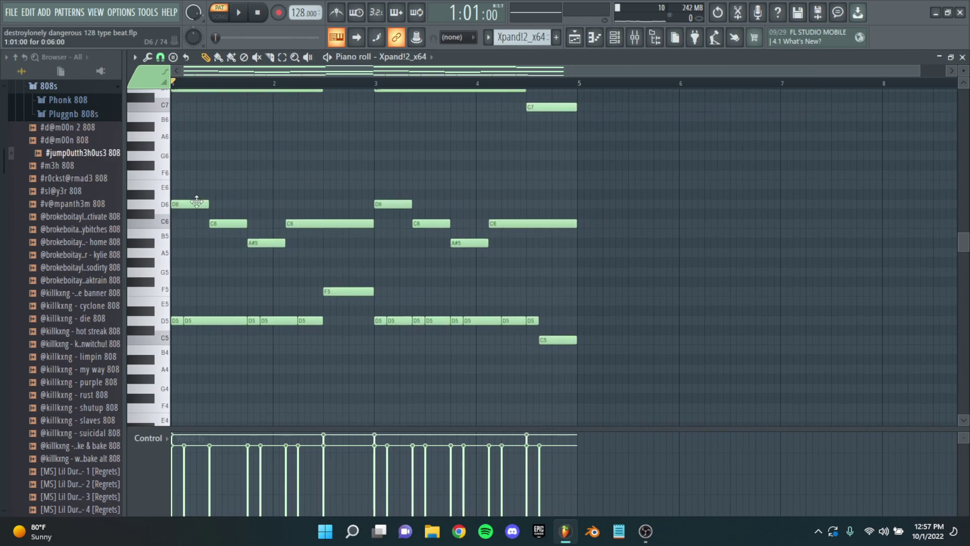
{"action": "left_click", "coordinate": [155, 205]}
{"action": "left_click", "coordinate": [155, 226]}
{"action": "left_click", "coordinate": [151, 246]}
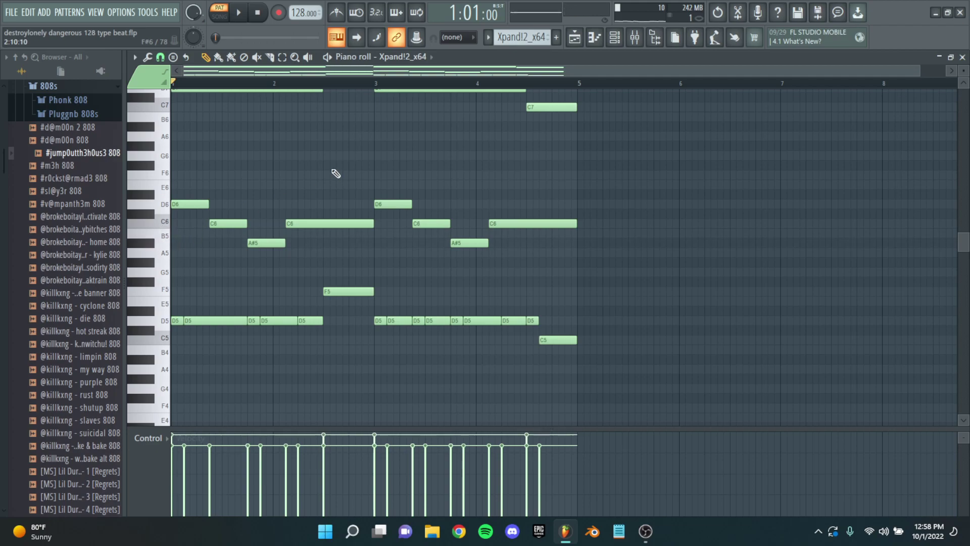
Step: Play the top layer's D7 and F7 pitches on the piano roll keyboard
{"action": "scroll", "coordinate": [339, 174], "scroll_direction": "up", "scroll_amount": 5}
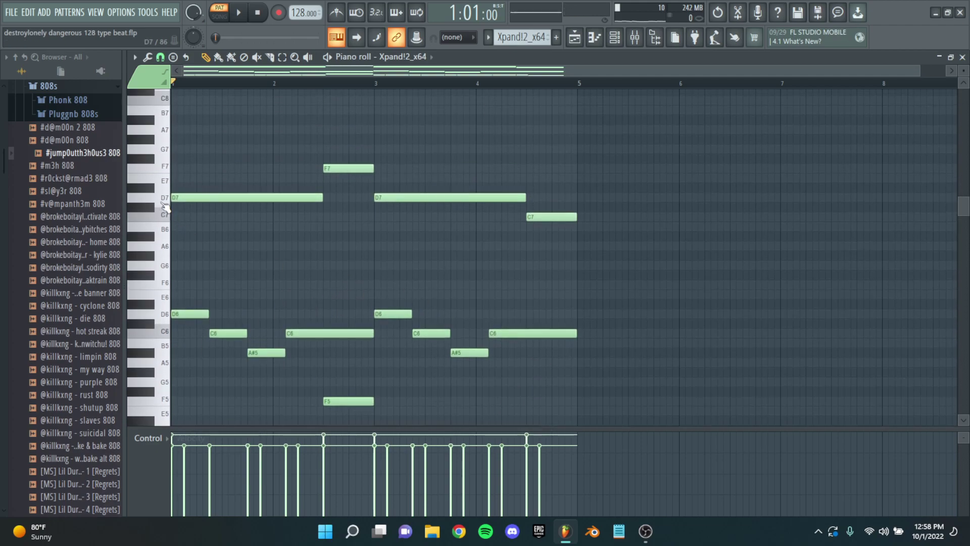
{"action": "left_click", "coordinate": [166, 203]}
{"action": "left_click", "coordinate": [167, 171]}
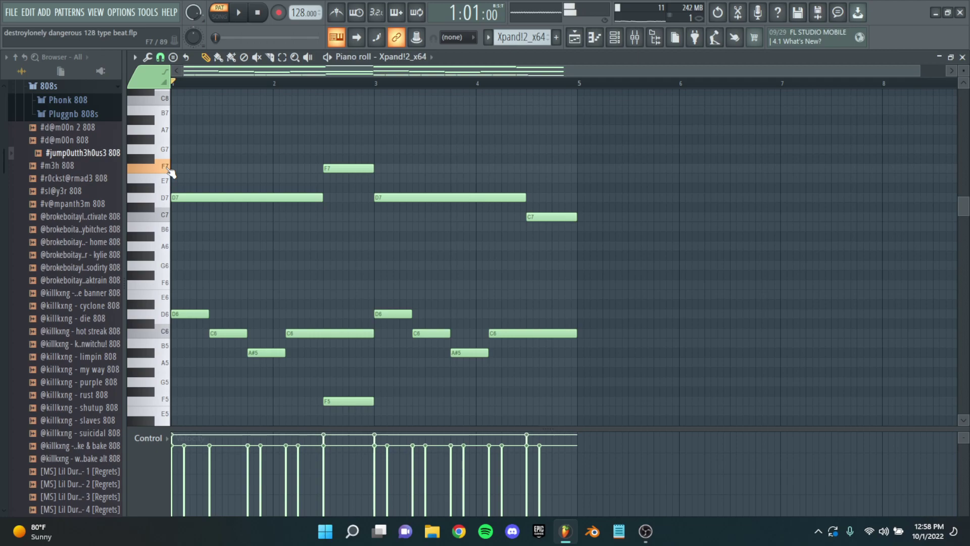
Step: Select the main melody and low-layer notes below the top octave layer, and clear the selection
{"action": "scroll", "coordinate": [434, 189], "scroll_direction": "down", "scroll_amount": 1}
{"action": "scroll", "coordinate": [422, 238], "scroll_direction": "down", "scroll_amount": 5}
{"action": "left_click_drag", "start_coordinate": [579, 210], "coordinate": [217, 363]}
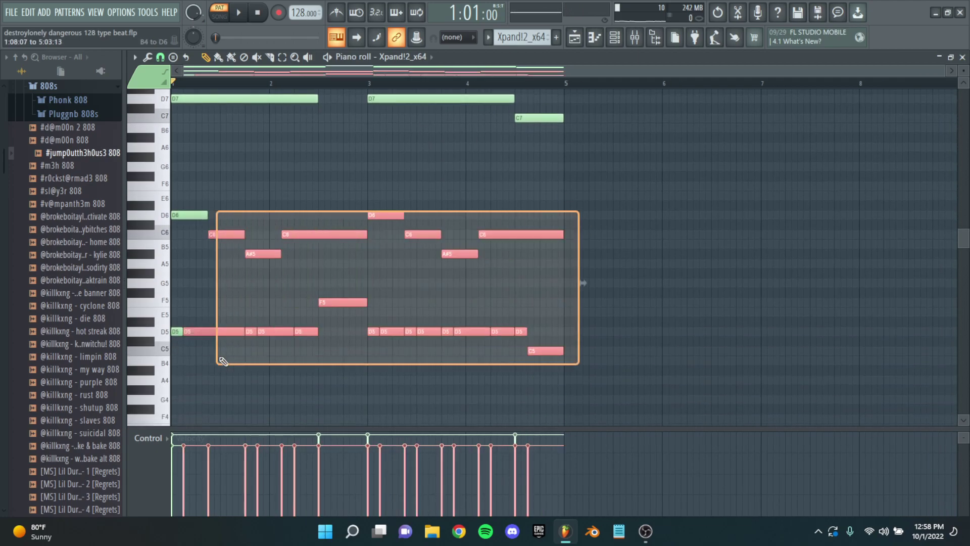
{"action": "right_click", "coordinate": [489, 163]}
Step: Play the full pattern with all three note layers and stop playback
{"action": "scroll", "coordinate": [585, 199], "scroll_direction": "up", "scroll_amount": 2}
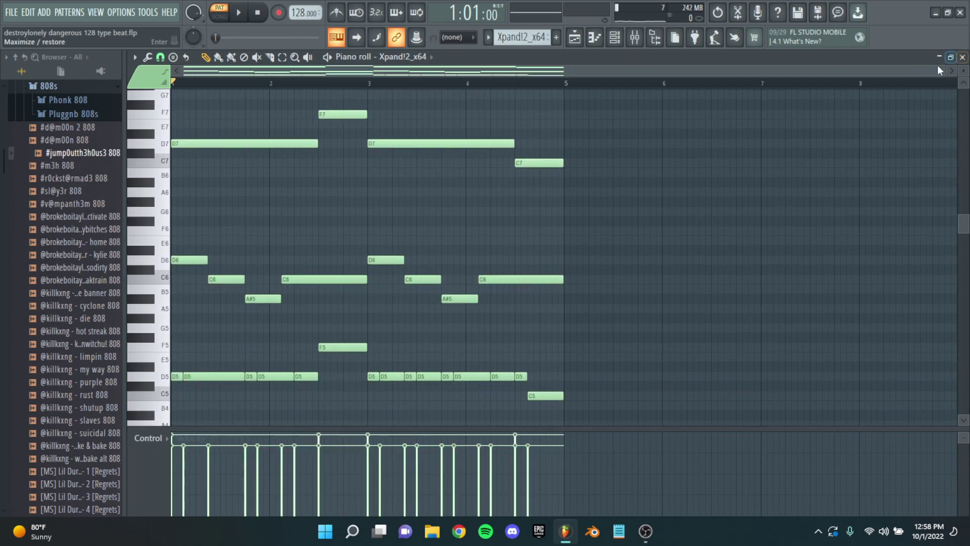
{"action": "key", "text": "space"}
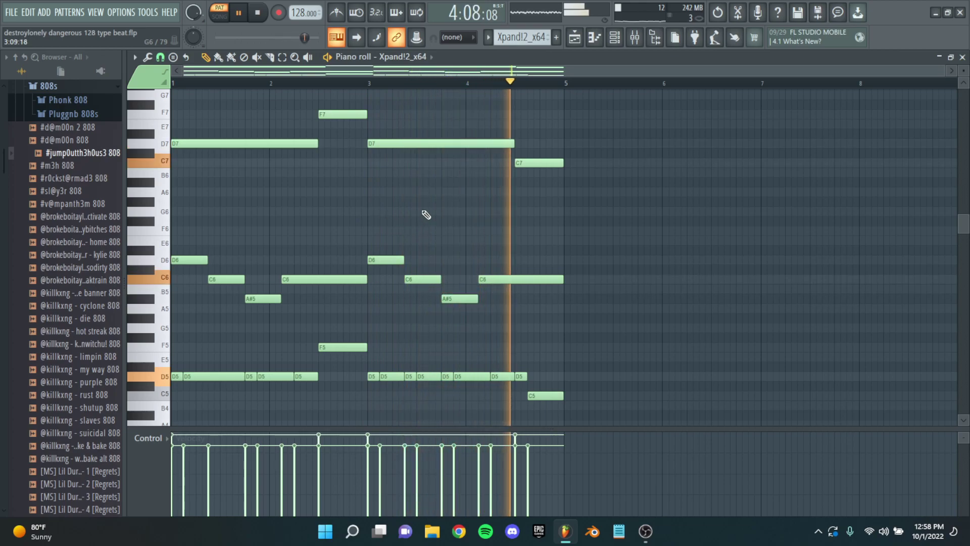
{"action": "key", "text": "space"}
Step: Examine the stacked D7, D6 and D5 notes at the start of bar 1 and the melody note following them
{"action": "scroll", "coordinate": [203, 275], "scroll_direction": "up", "scroll_amount": 3}
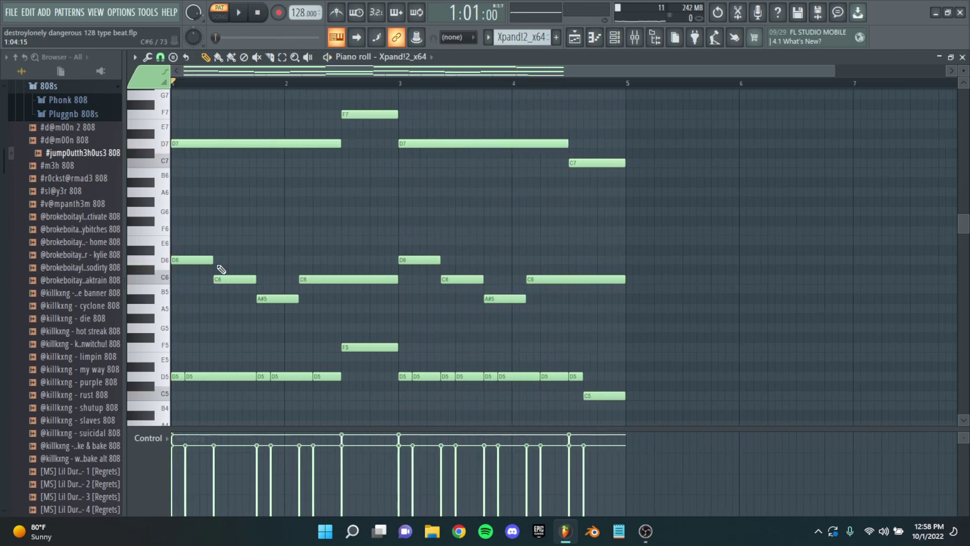
{"action": "scroll", "coordinate": [300, 267], "scroll_direction": "up", "scroll_amount": 3}
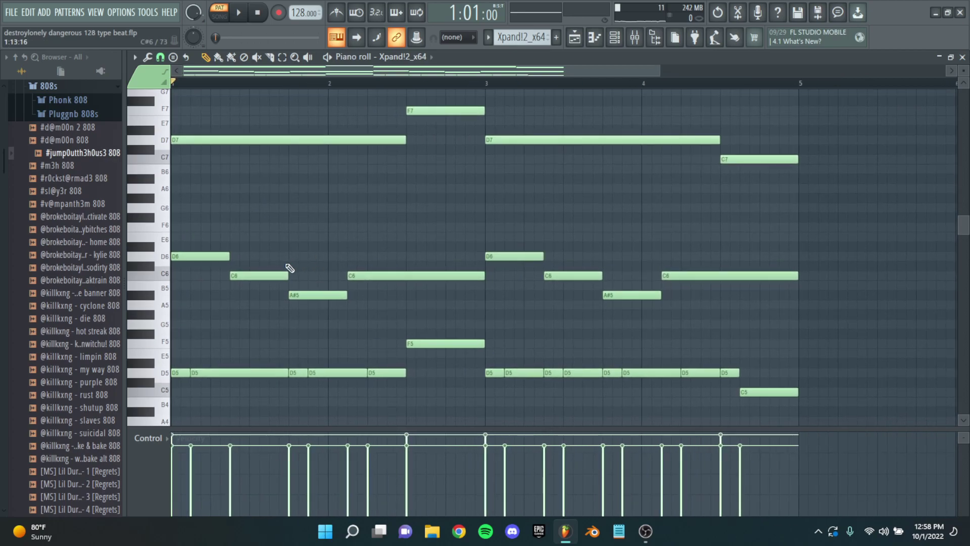
{"action": "left_click", "coordinate": [195, 258]}
{"action": "left_click_drag", "start_coordinate": [204, 119], "coordinate": [175, 391]}
{"action": "scroll", "coordinate": [221, 238], "scroll_direction": "up", "scroll_amount": 2}
{"action": "scroll", "coordinate": [234, 229], "scroll_direction": "down", "scroll_amount": 3}
{"action": "left_click", "coordinate": [236, 231]}
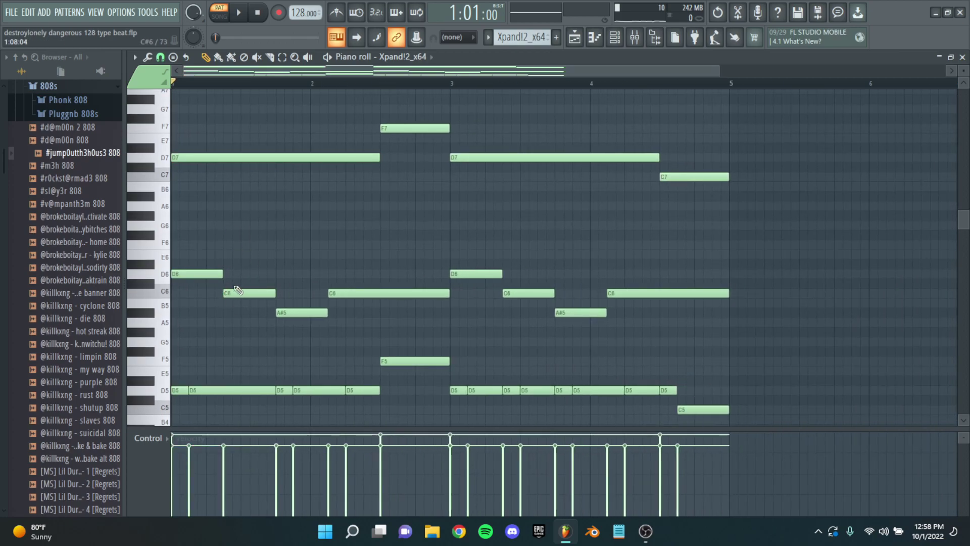
Step: Select the C6, A#5 and long C6 melody notes in bars 1 and 2 one by one, and clear the selection
{"action": "scroll", "coordinate": [237, 291], "scroll_direction": "up", "scroll_amount": 1}
{"action": "left_click", "coordinate": [239, 293]}
{"action": "left_click", "coordinate": [318, 313]}
{"action": "left_click", "coordinate": [410, 292]}
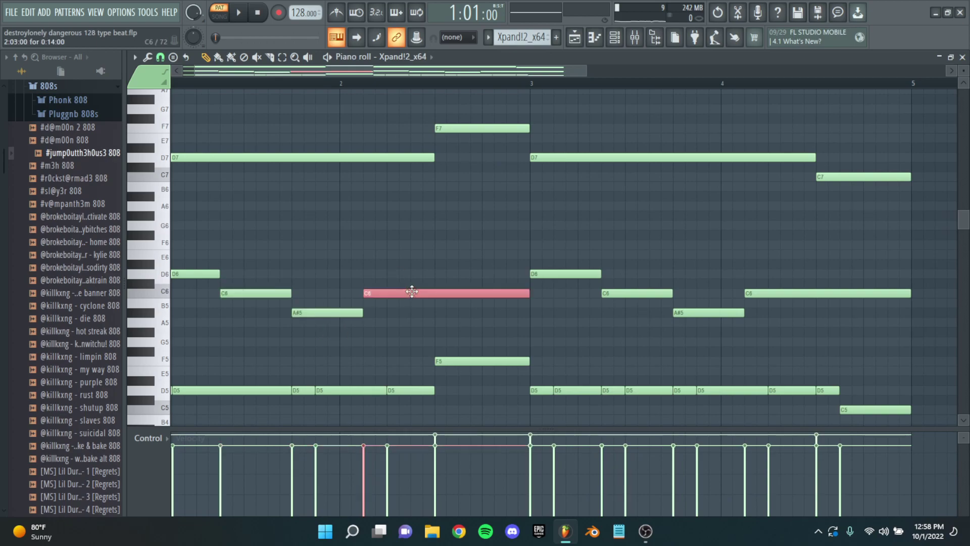
{"action": "scroll", "coordinate": [351, 221], "scroll_direction": "down", "scroll_amount": 2}
{"action": "left_click", "coordinate": [351, 221]}
Step: Set the playlist position to bar 9 and open the Xpand!2_x64 #2 clip on Track 2 in the piano roll
{"action": "left_click", "coordinate": [963, 57]}
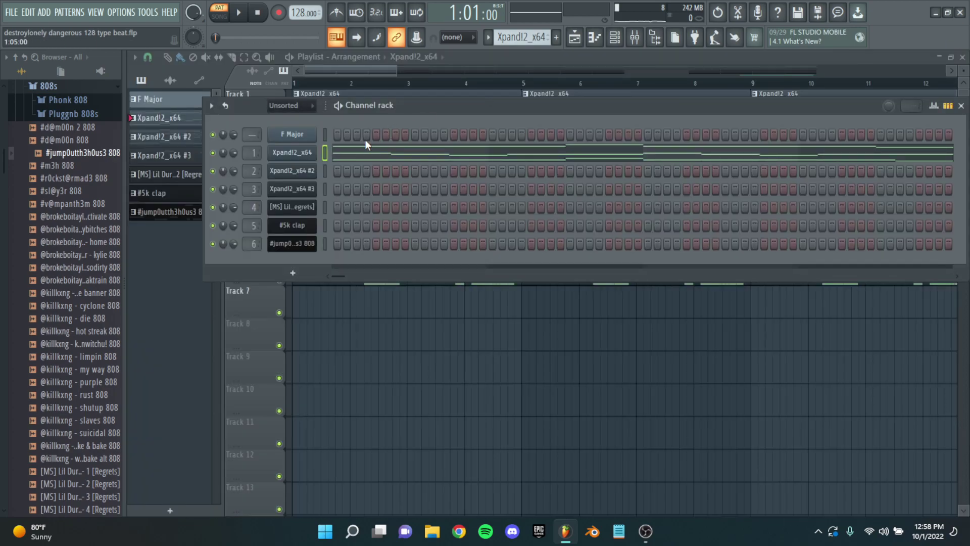
{"action": "key", "text": "F6"}
{"action": "scroll", "coordinate": [605, 174], "scroll_direction": "up", "scroll_amount": 3}
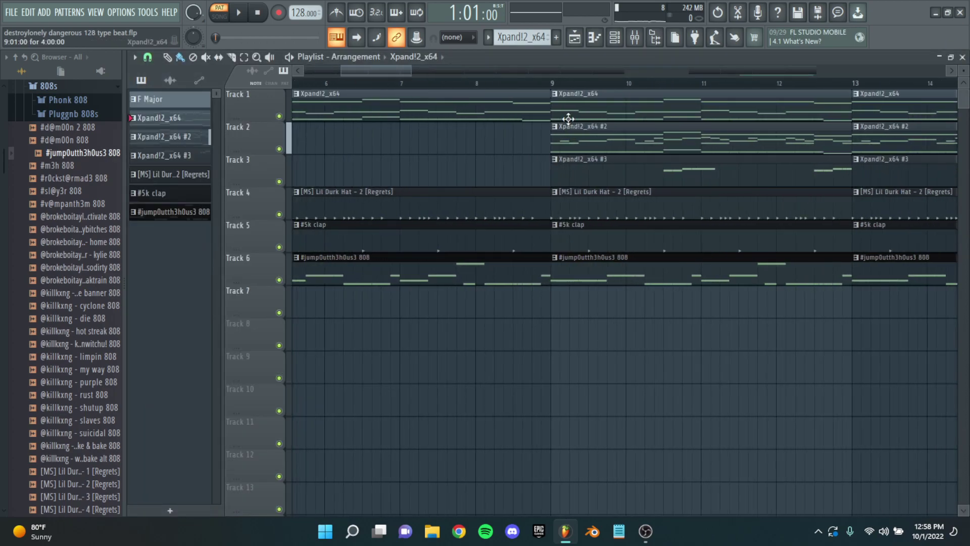
{"action": "left_click", "coordinate": [540, 83]}
{"action": "left_click_drag", "start_coordinate": [543, 85], "coordinate": [543, 82]}
{"action": "scroll", "coordinate": [518, 141], "scroll_direction": "down", "scroll_amount": 3}
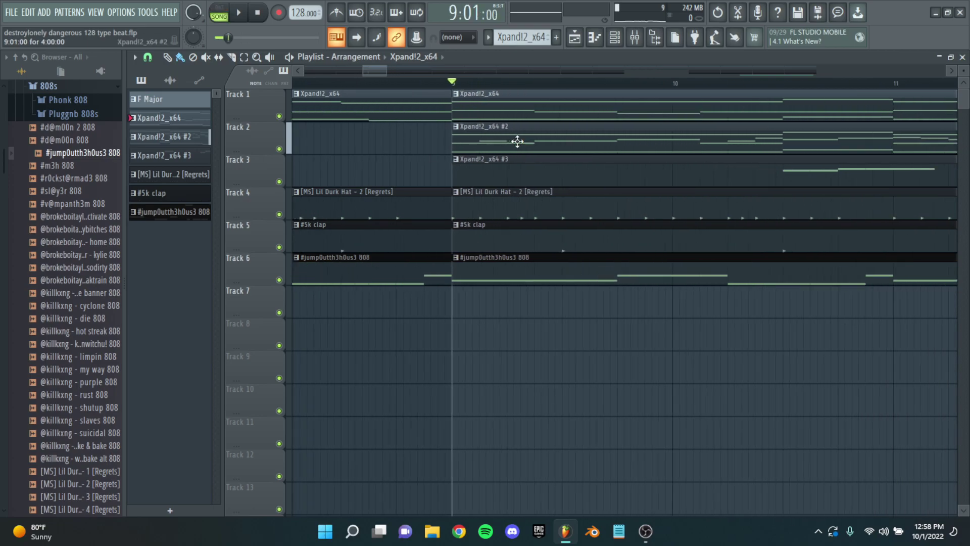
{"action": "double_click", "coordinate": [512, 143]}
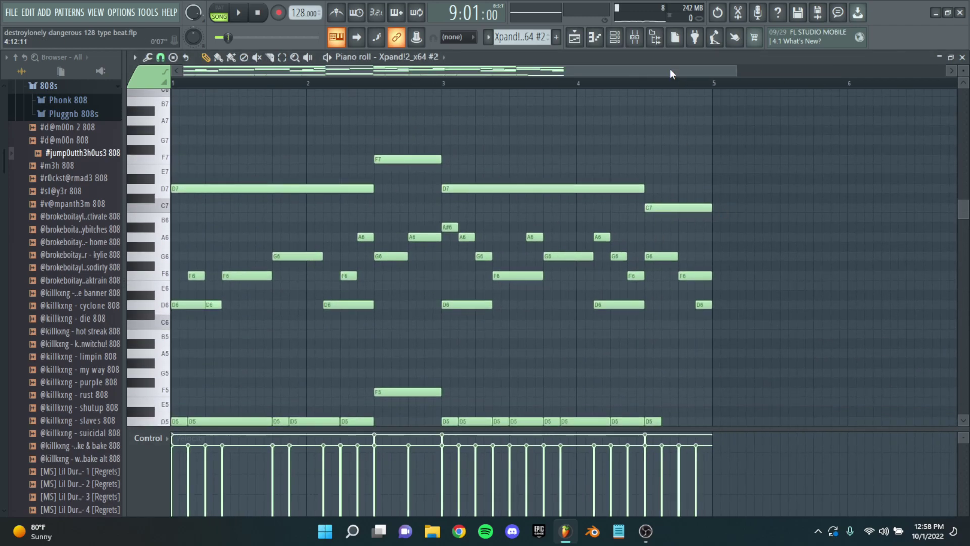
Step: Examine the Fruity parametric EQ 2 curve on mixer Insert 2 and close the plugin
{"action": "left_click", "coordinate": [634, 37]}
{"action": "left_click", "coordinate": [205, 215]}
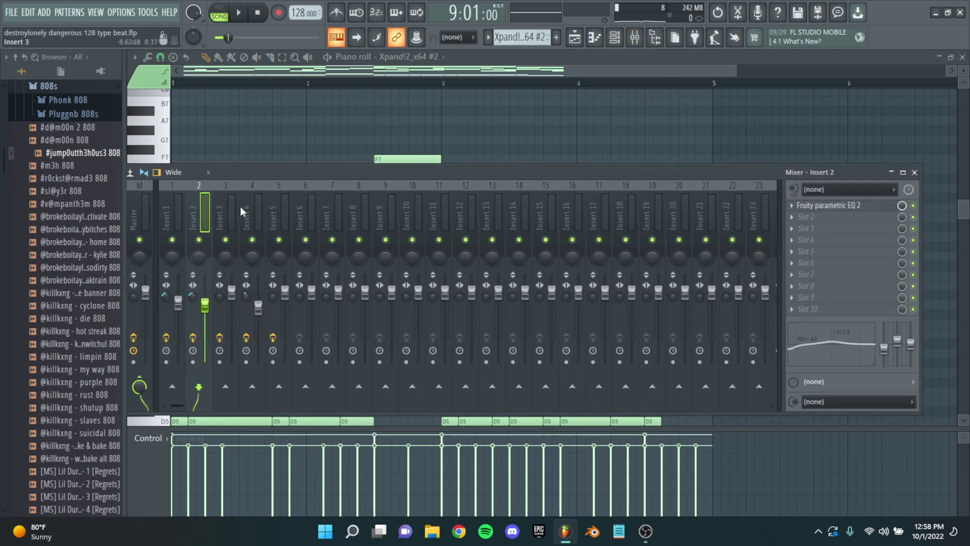
{"action": "left_click", "coordinate": [849, 205]}
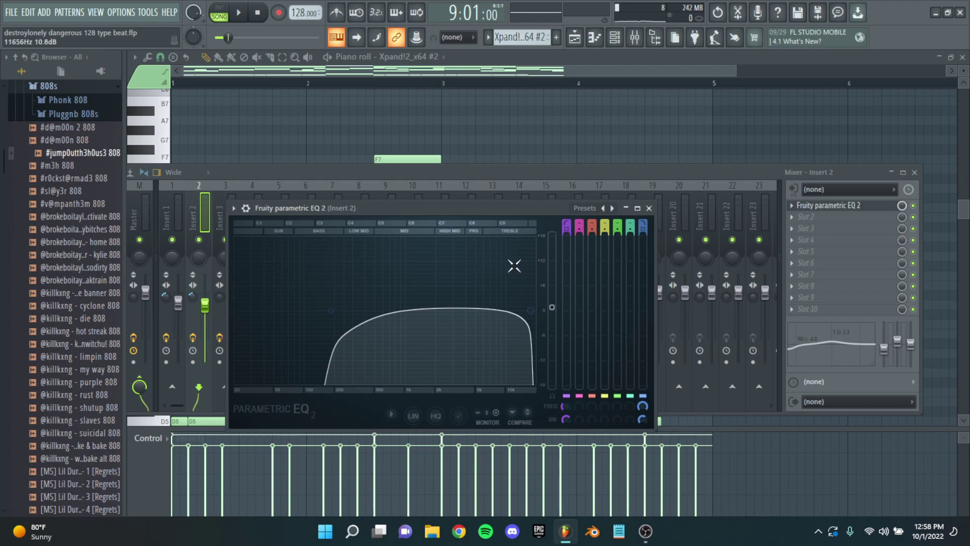
{"action": "left_click", "coordinate": [649, 208]}
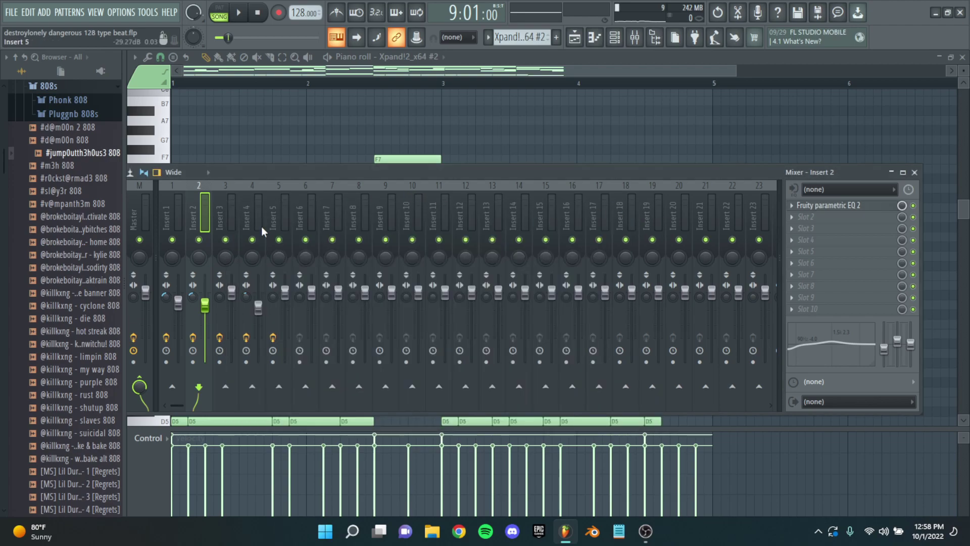
Step: Examine the Fruity parametric EQ 2 curve on mixer Insert 1 and close the plugin
{"action": "left_click", "coordinate": [183, 214]}
{"action": "left_click", "coordinate": [854, 205]}
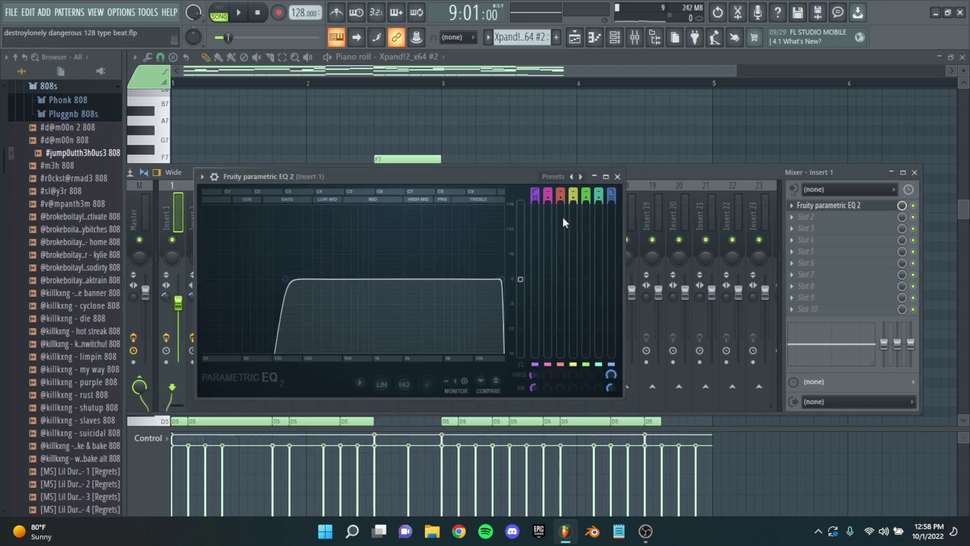
{"action": "left_click", "coordinate": [617, 176]}
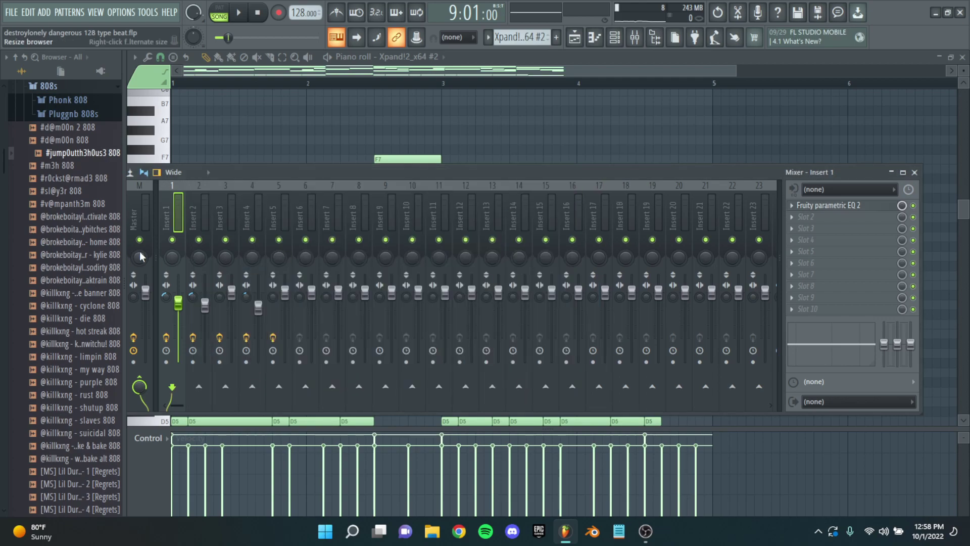
Step: Check the mixer track EQ bands and volume level of Insert 2, and close the mixer
{"action": "left_click", "coordinate": [194, 215]}
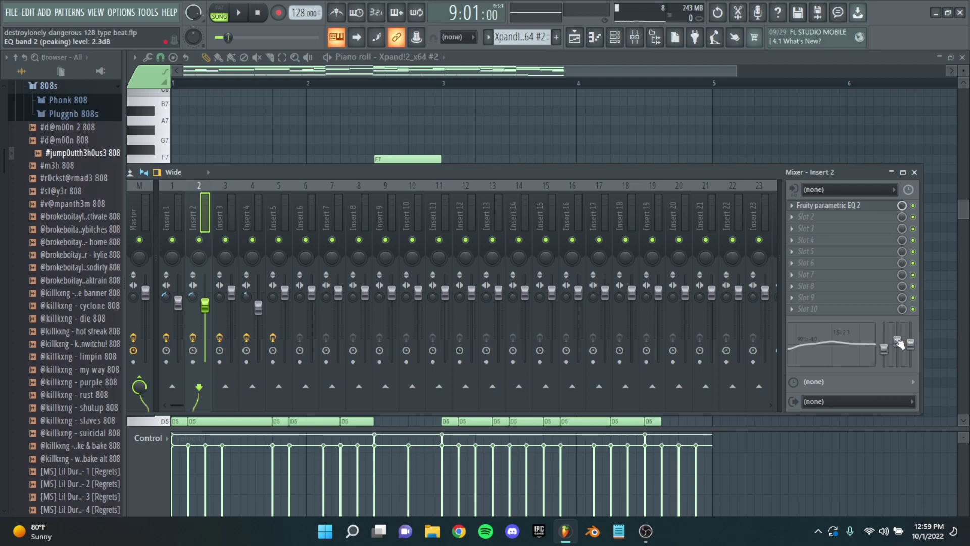
{"action": "left_click", "coordinate": [914, 173]}
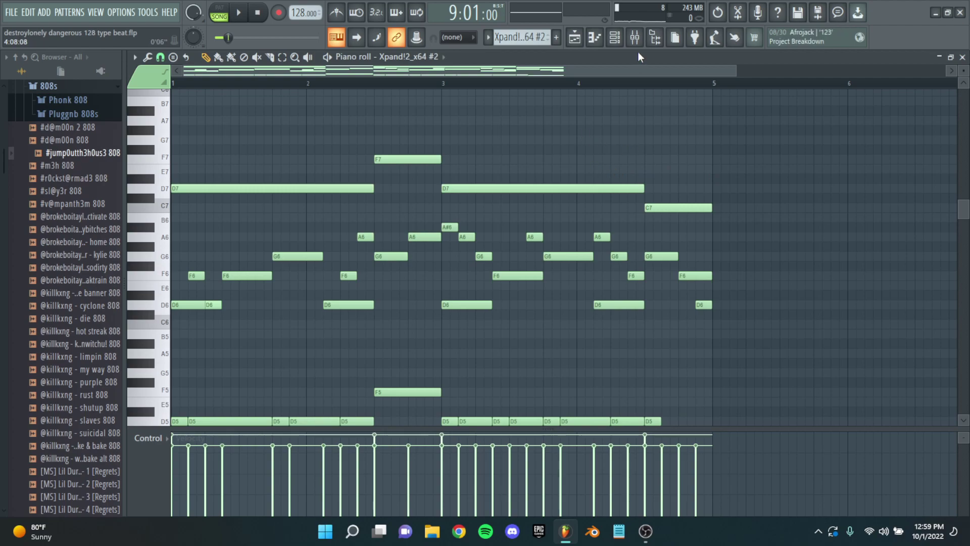
{"action": "left_click", "coordinate": [635, 37]}
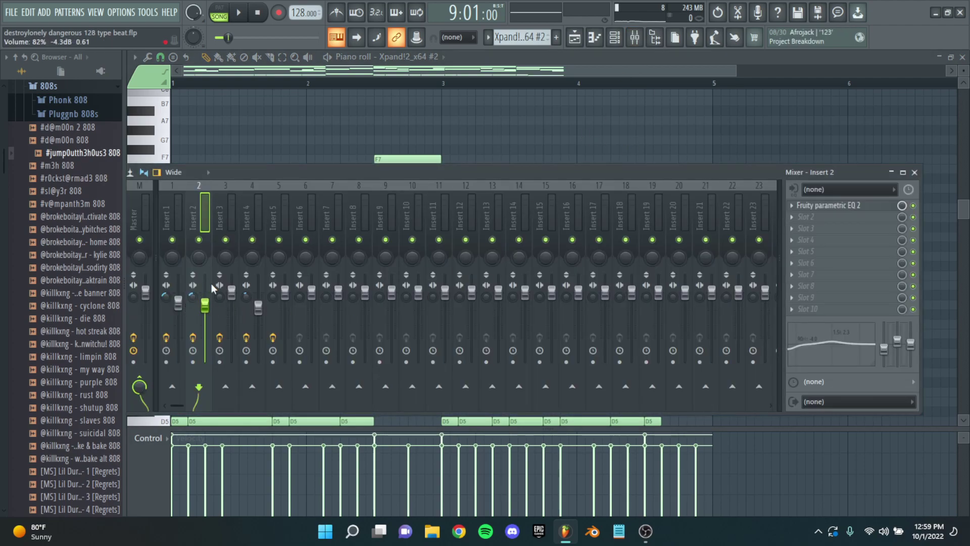
{"action": "left_click", "coordinate": [914, 172]}
Step: Review the notes of the Xpand!2_x64 #2 pattern, play it from the start and stop playback
{"action": "scroll", "coordinate": [485, 161], "scroll_direction": "down", "scroll_amount": 2}
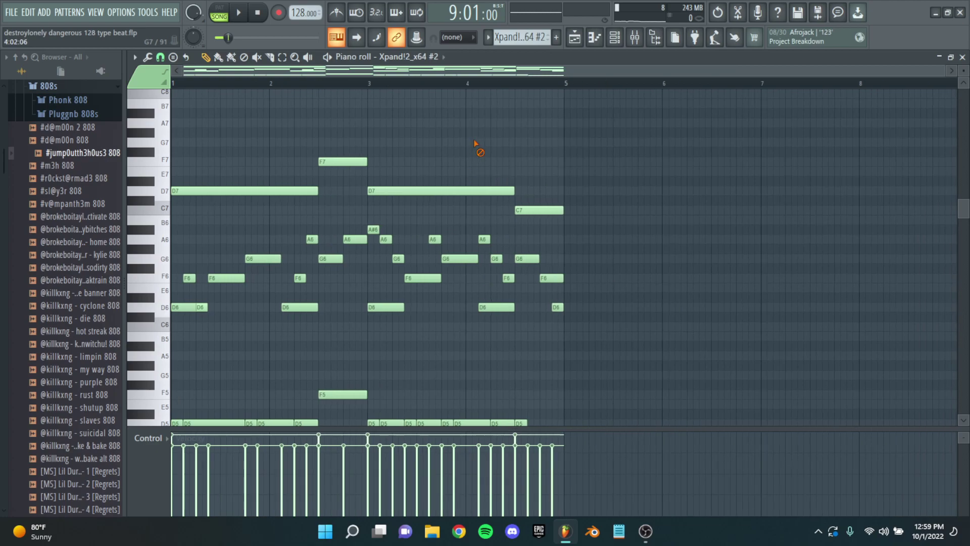
{"action": "scroll", "coordinate": [417, 162], "scroll_direction": "down", "scroll_amount": 2}
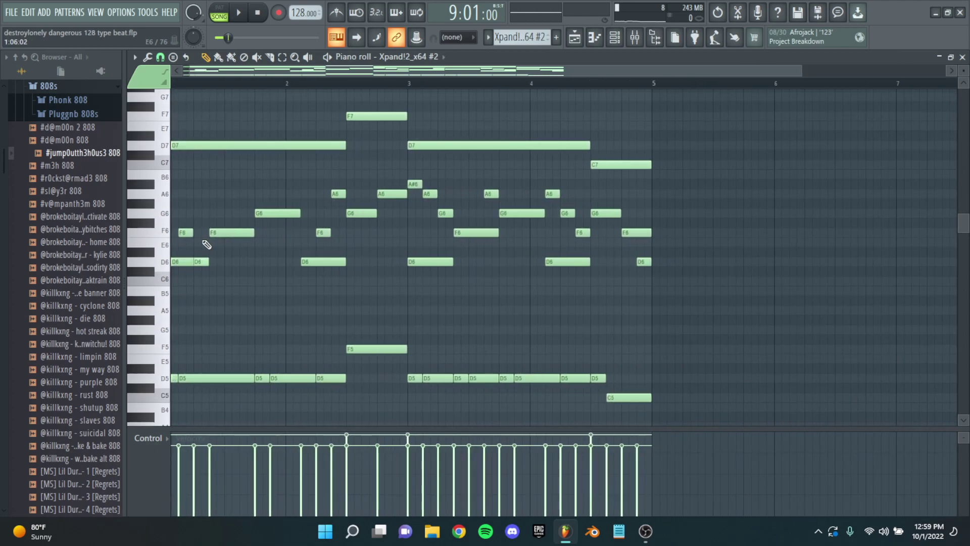
{"action": "scroll", "coordinate": [329, 246], "scroll_direction": "up", "scroll_amount": 2}
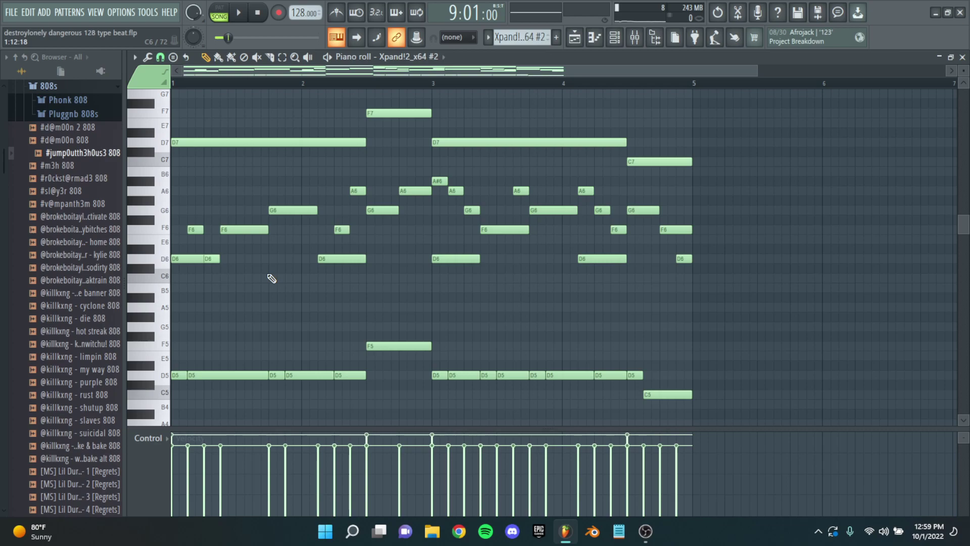
{"action": "scroll", "coordinate": [411, 184], "scroll_direction": "up", "scroll_amount": 2}
{"action": "scroll", "coordinate": [216, 195], "scroll_direction": "down", "scroll_amount": 3}
{"action": "scroll", "coordinate": [309, 223], "scroll_direction": "up", "scroll_amount": 1}
{"action": "scroll", "coordinate": [337, 209], "scroll_direction": "down", "scroll_amount": 1}
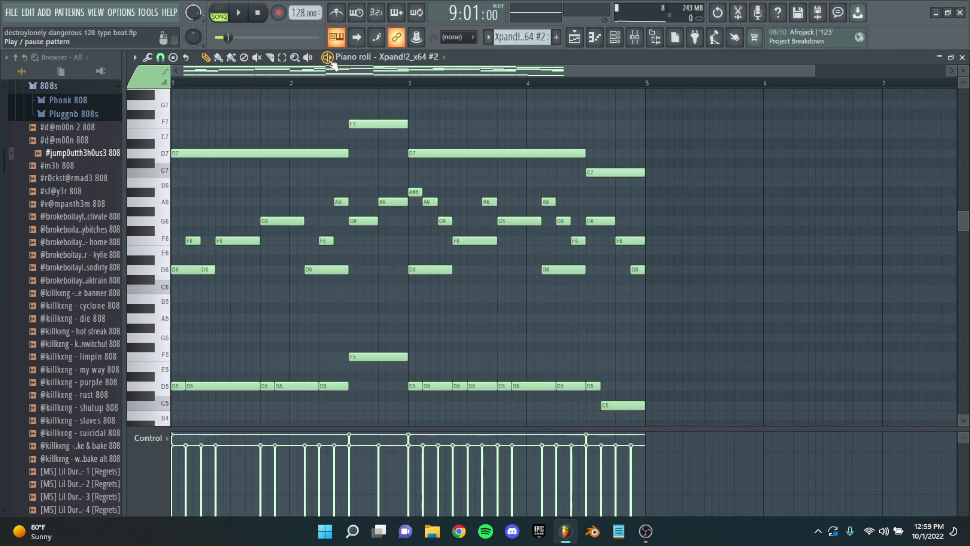
{"action": "left_click", "coordinate": [329, 59]}
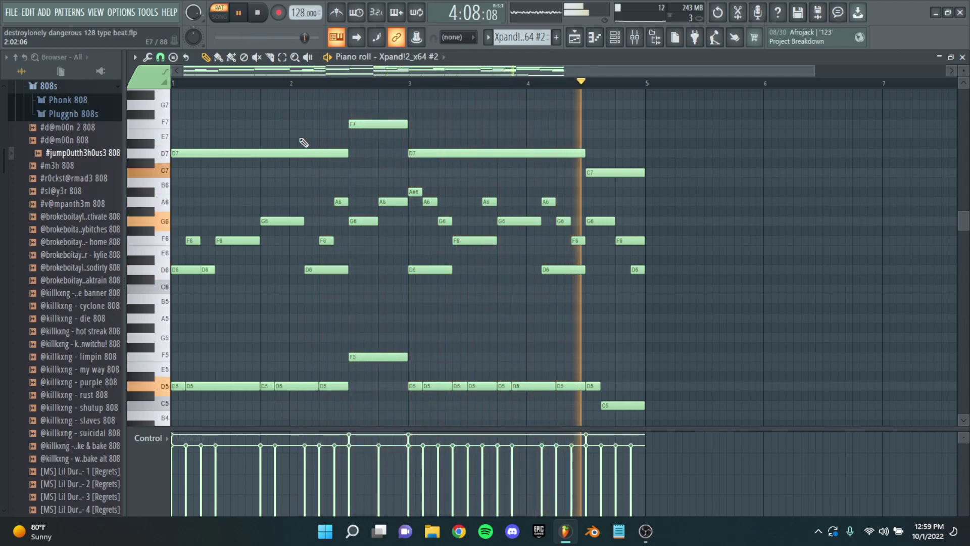
{"action": "key", "text": "space"}
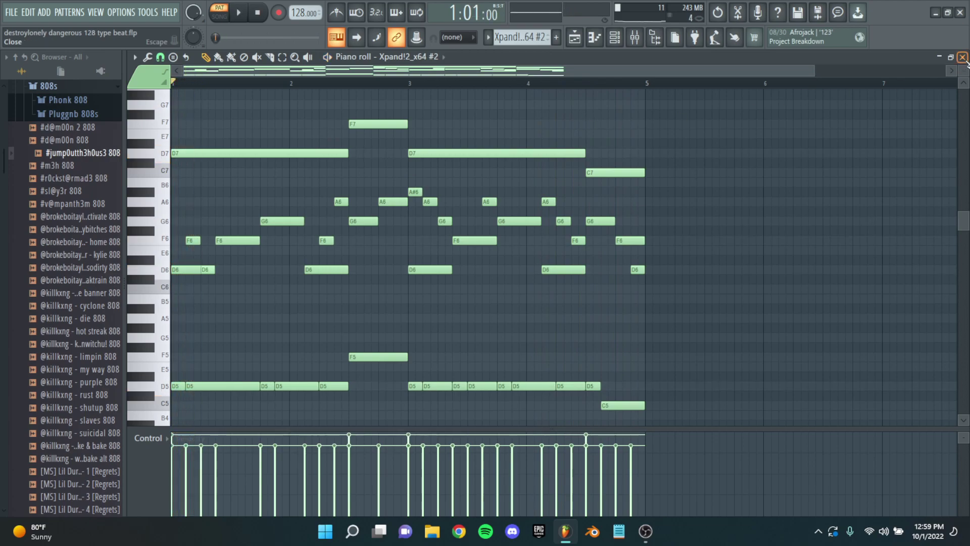
Step: Delete the short A6 note that follows the A#6 in bar 3
{"action": "scroll", "coordinate": [470, 206], "scroll_direction": "up", "scroll_amount": 2, "text": "ctrl"}
{"action": "scroll", "coordinate": [450, 202], "scroll_direction": "up", "scroll_amount": 2, "text": "ctrl"}
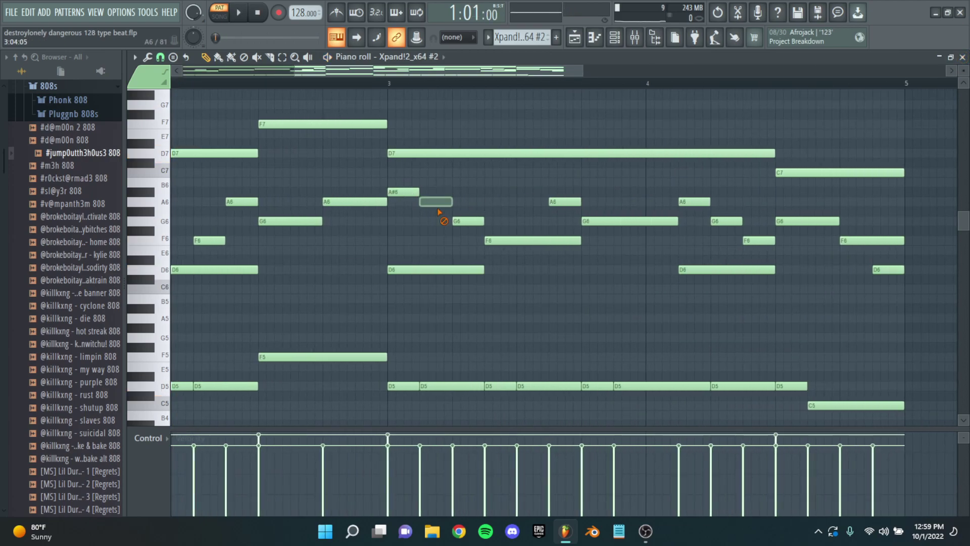
{"action": "scroll", "coordinate": [430, 214], "scroll_direction": "down", "scroll_amount": 2, "text": "ctrl"}
Step: Play the pattern from bar 3, stop, and delete the short G6 note after the A6 in bar 4
{"action": "left_click", "coordinate": [406, 87]}
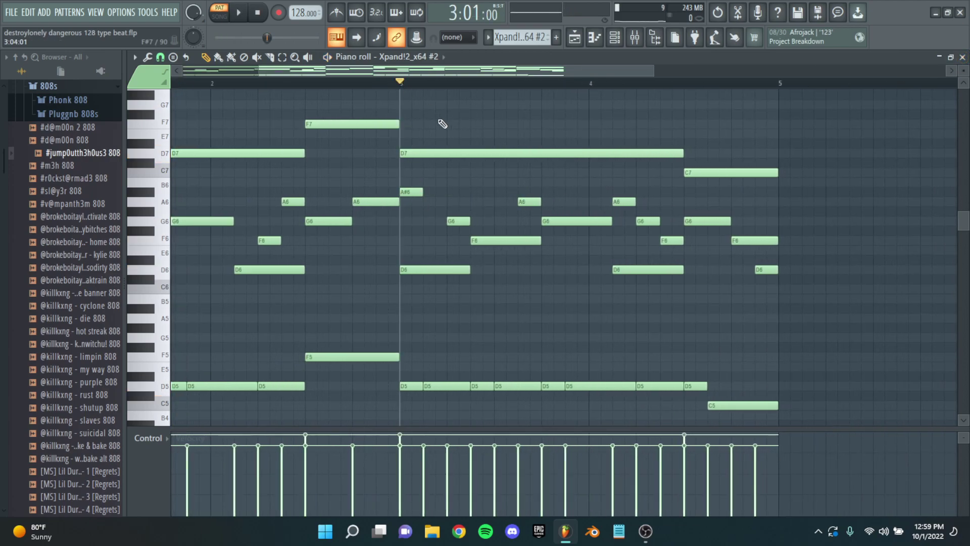
{"action": "key", "text": "space"}
{"action": "key", "text": "space"}
{"action": "scroll", "coordinate": [431, 210], "scroll_direction": "down", "scroll_amount": 2, "text": "ctrl"}
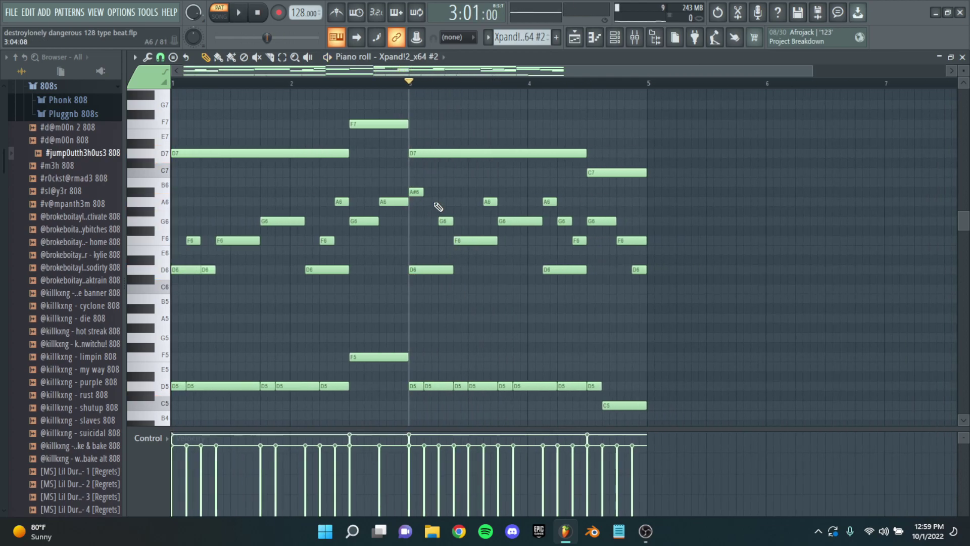
{"action": "right_click", "coordinate": [566, 221]}
Step: Return to the playlist and reopen the Xpand!2_x64 #2 clip to review its note layers
{"action": "left_click", "coordinate": [963, 57]}
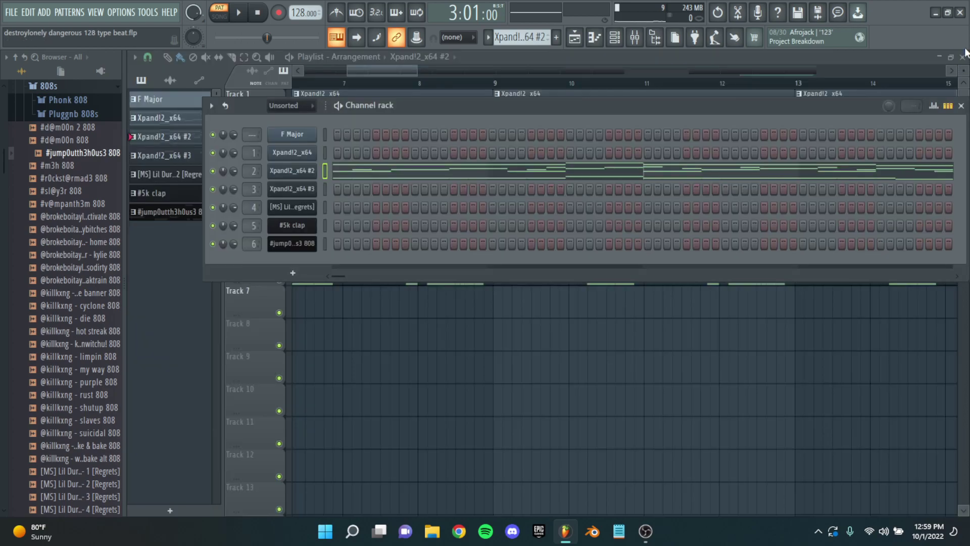
{"action": "key", "text": "F6"}
{"action": "scroll", "coordinate": [526, 181], "scroll_direction": "up", "scroll_amount": 3}
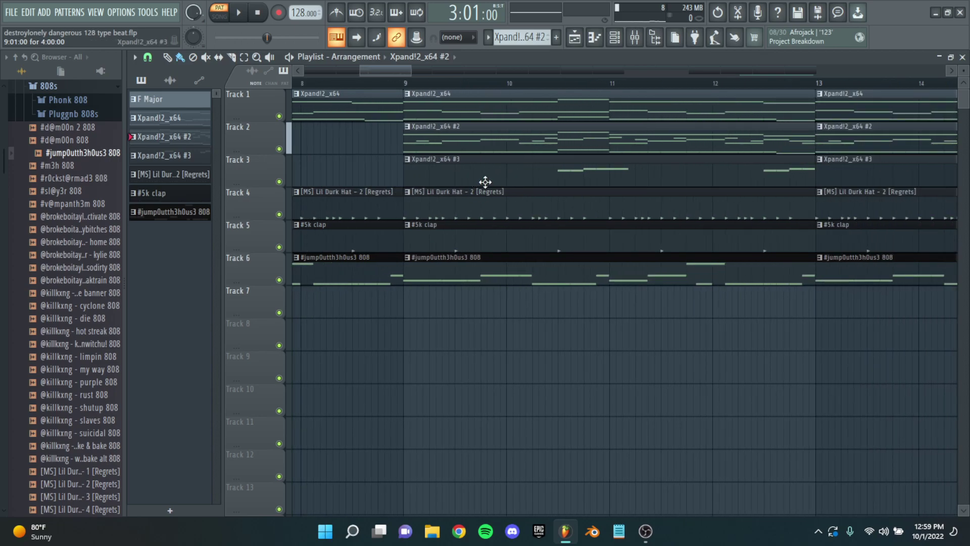
{"action": "double_click", "coordinate": [522, 151]}
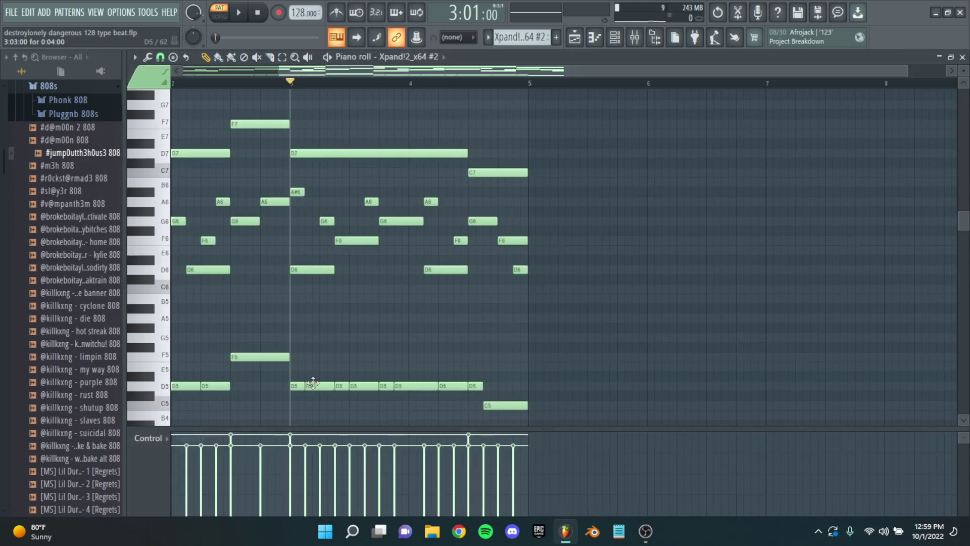
{"action": "left_click_drag", "start_coordinate": [577, 344], "coordinate": [10, 178]}
{"action": "scroll", "coordinate": [335, 247], "scroll_direction": "up", "scroll_amount": 2}
{"action": "left_click_drag", "start_coordinate": [537, 319], "coordinate": [121, 371]}
{"action": "scroll", "coordinate": [582, 318], "scroll_direction": "up", "scroll_amount": 3}
{"action": "left_click_drag", "start_coordinate": [587, 301], "coordinate": [106, 156]}
{"action": "left_click", "coordinate": [431, 156]}
{"action": "scroll", "coordinate": [371, 223], "scroll_direction": "down", "scroll_amount": 2}
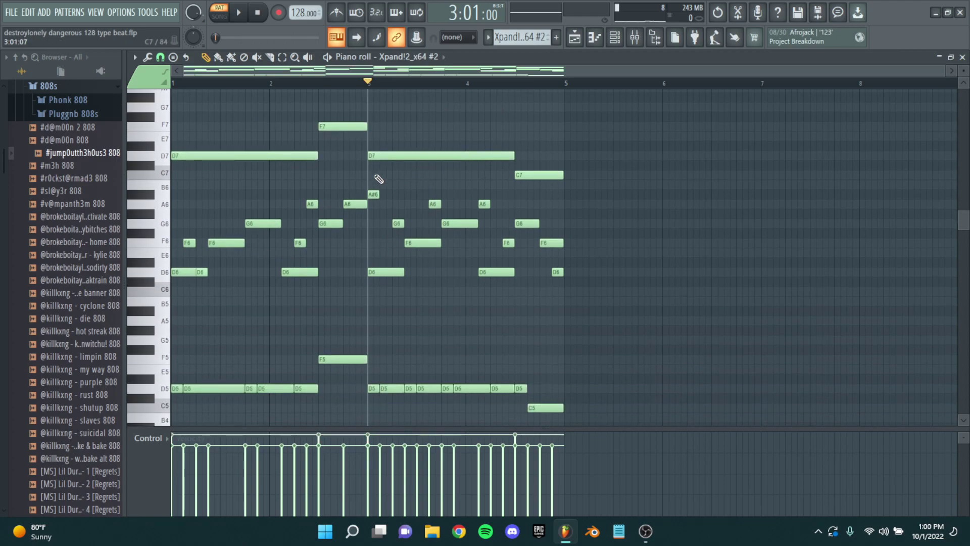
Step: Open the Xpand!2_x64 #3 pattern in the piano roll and place the playhead at bar 2
{"action": "key", "text": "F7"}
{"action": "key", "text": "F6"}
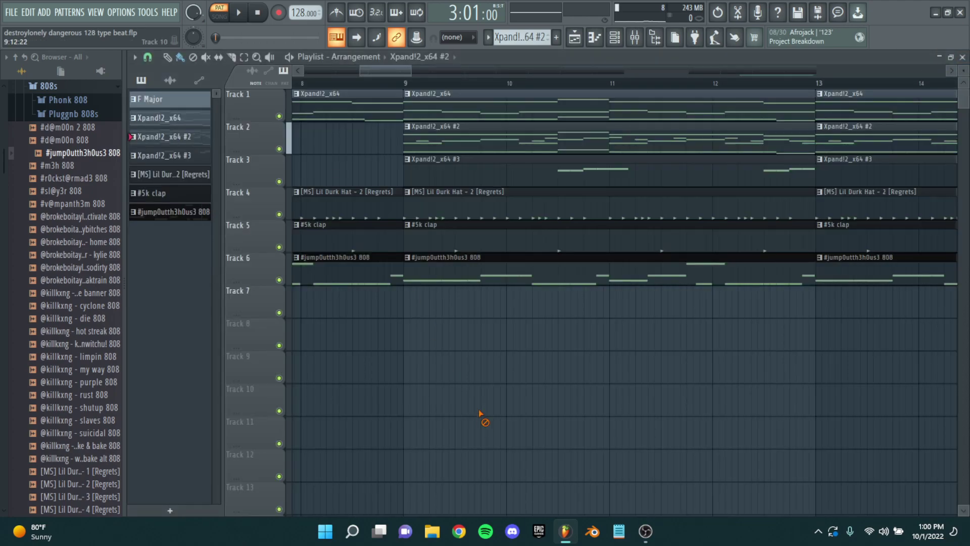
{"action": "key", "text": "KP_Add"}
{"action": "key", "text": "F7"}
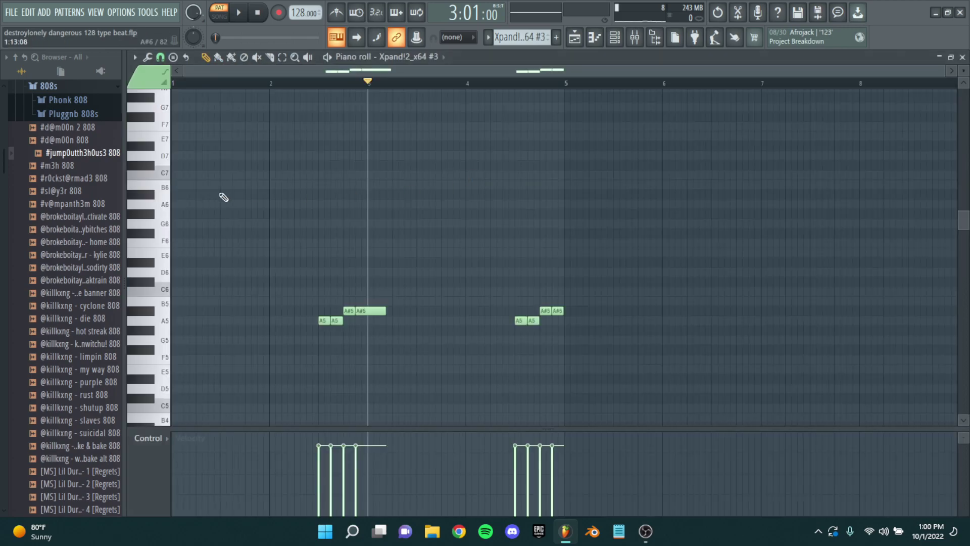
{"action": "scroll", "coordinate": [320, 99], "scroll_direction": "up", "scroll_amount": 2, "text": "ctrl"}
{"action": "left_click", "coordinate": [255, 84]}
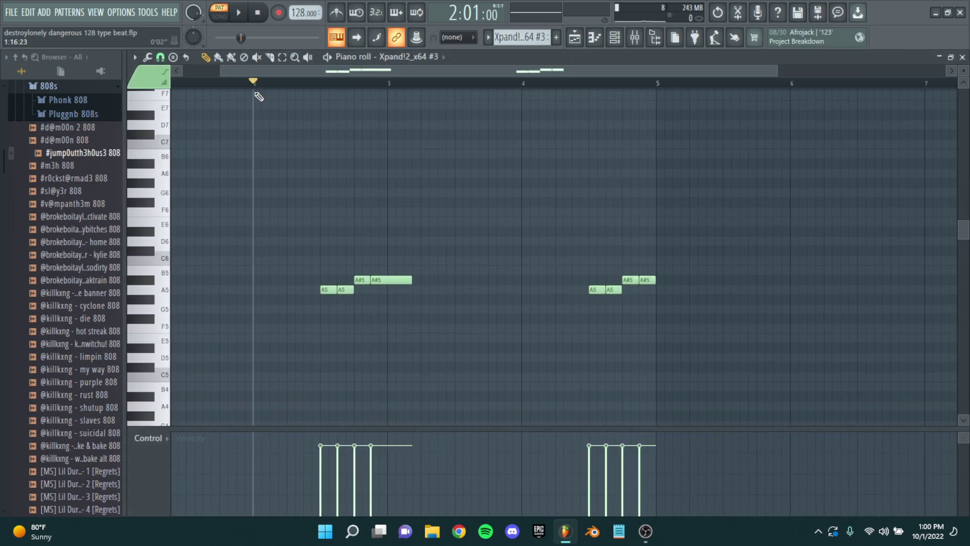
Step: Select the first A5 and A#5 phrase across bars 2 and 3, and clear the selection
{"action": "scroll", "coordinate": [293, 142], "scroll_direction": "up", "scroll_amount": 2, "text": "ctrl"}
{"action": "scroll", "coordinate": [342, 194], "scroll_direction": "down", "scroll_amount": 2, "text": "ctrl"}
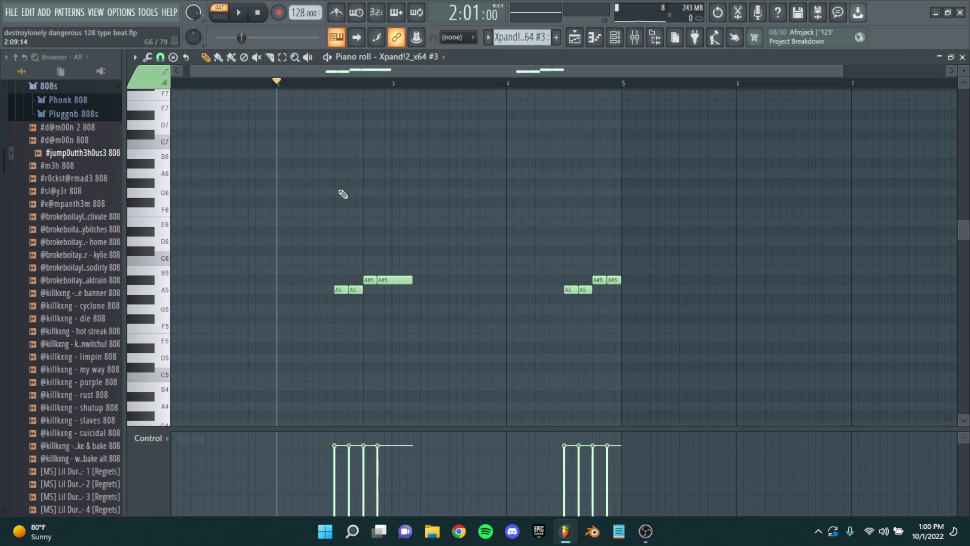
{"action": "scroll", "coordinate": [390, 179], "scroll_direction": "up", "scroll_amount": 2}
{"action": "scroll", "coordinate": [372, 182], "scroll_direction": "down", "scroll_amount": 4}
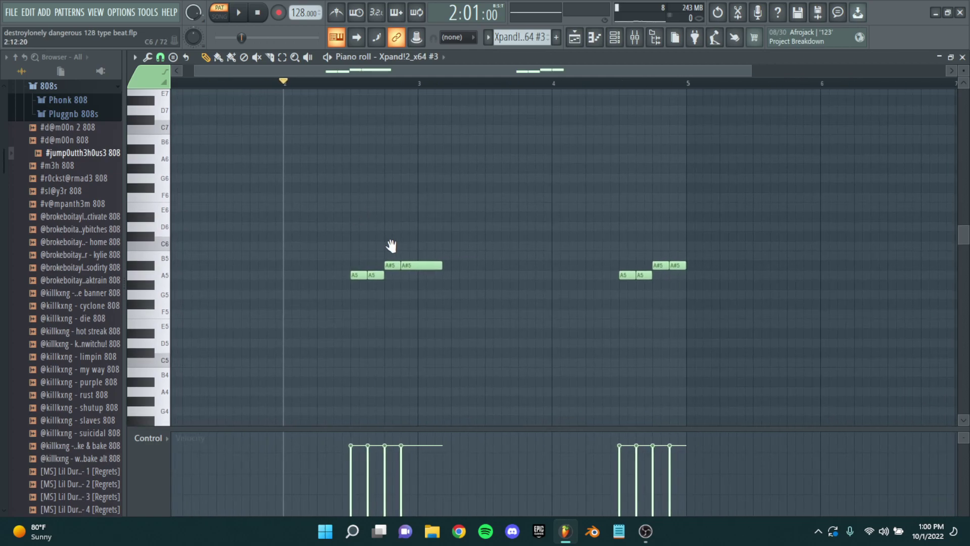
{"action": "scroll", "coordinate": [317, 303], "scroll_direction": "up", "scroll_amount": 1}
{"action": "left_click_drag", "start_coordinate": [316, 303], "coordinate": [420, 202]}
{"action": "scroll", "coordinate": [377, 232], "scroll_direction": "up", "scroll_amount": 3}
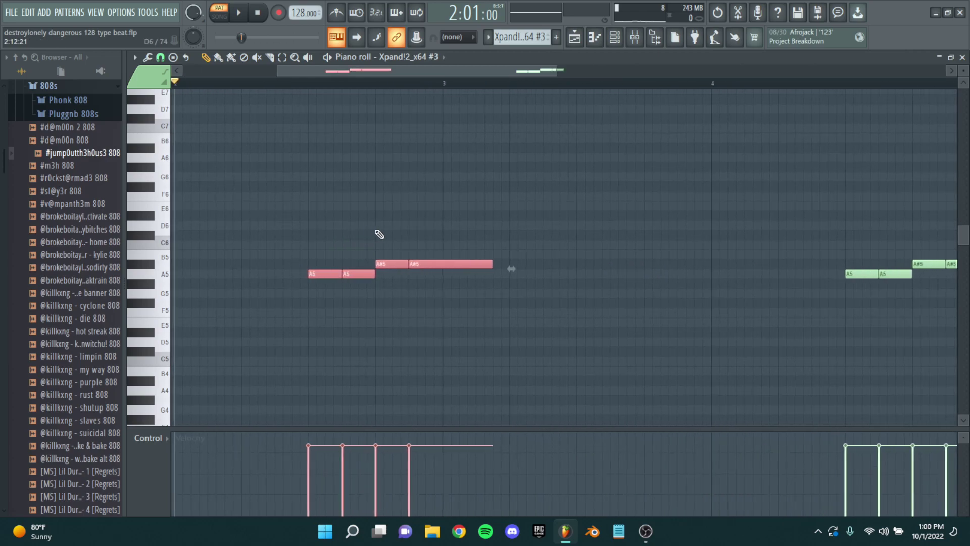
{"action": "scroll", "coordinate": [379, 256], "scroll_direction": "down", "scroll_amount": 3}
{"action": "left_click", "coordinate": [364, 167]}
Step: Play the Xpand!2_x64 #3 pattern from bar 2, stop playback and return to the playlist
{"action": "key", "text": "space"}
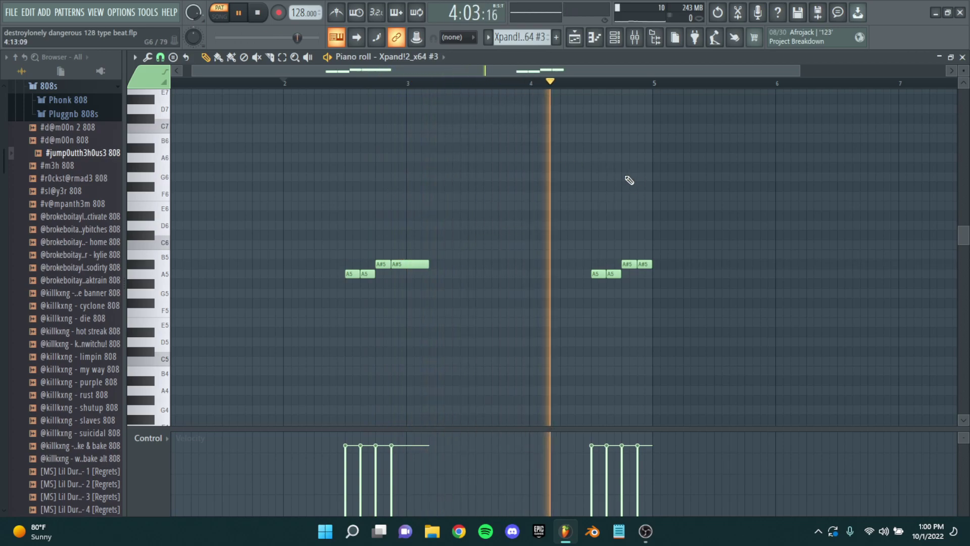
{"action": "key", "text": "space"}
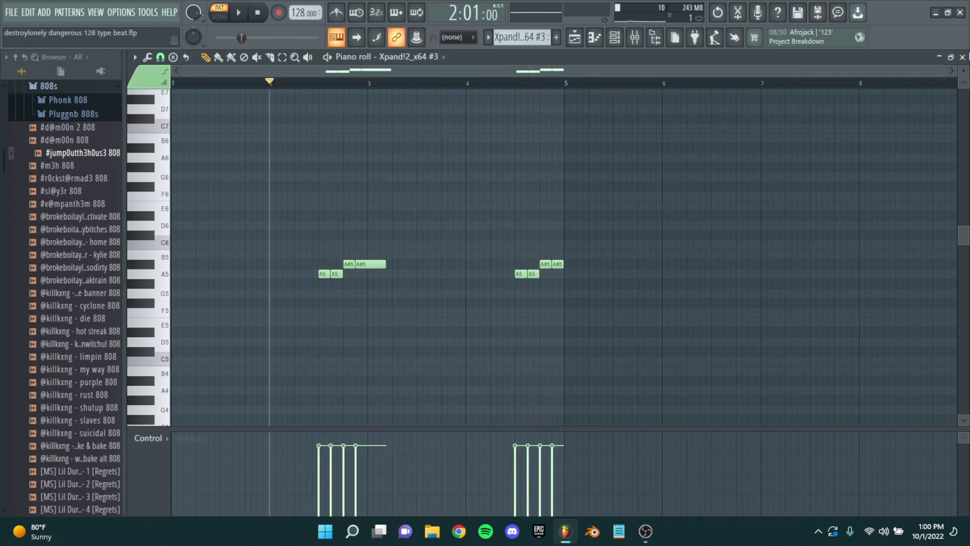
{"action": "left_click", "coordinate": [962, 56]}
{"action": "key", "text": "F6"}
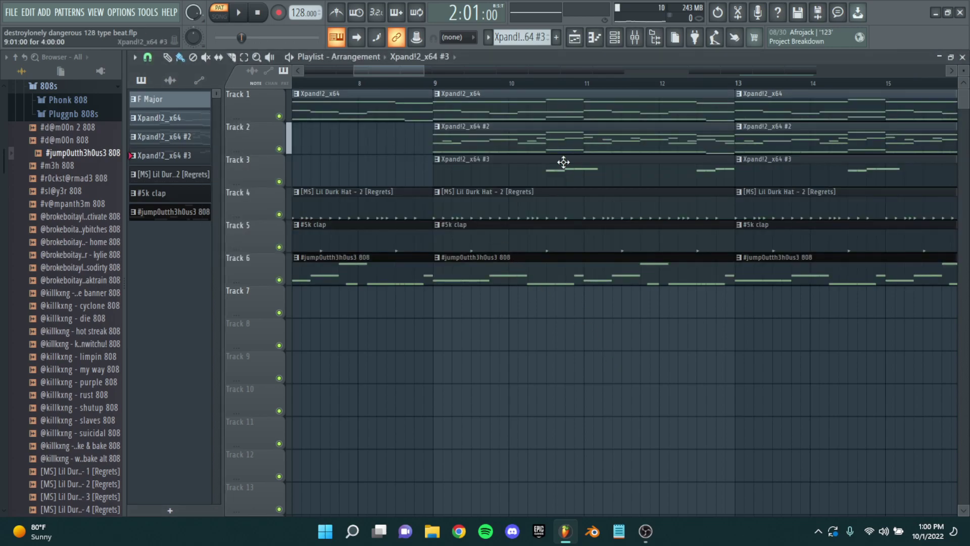
Step: Open the [MS] Lil Durk Hat - 2 [Regrets] pattern in the piano roll and return the playhead to bar 1
{"action": "scroll", "coordinate": [439, 113], "scroll_direction": "down", "scroll_amount": 4}
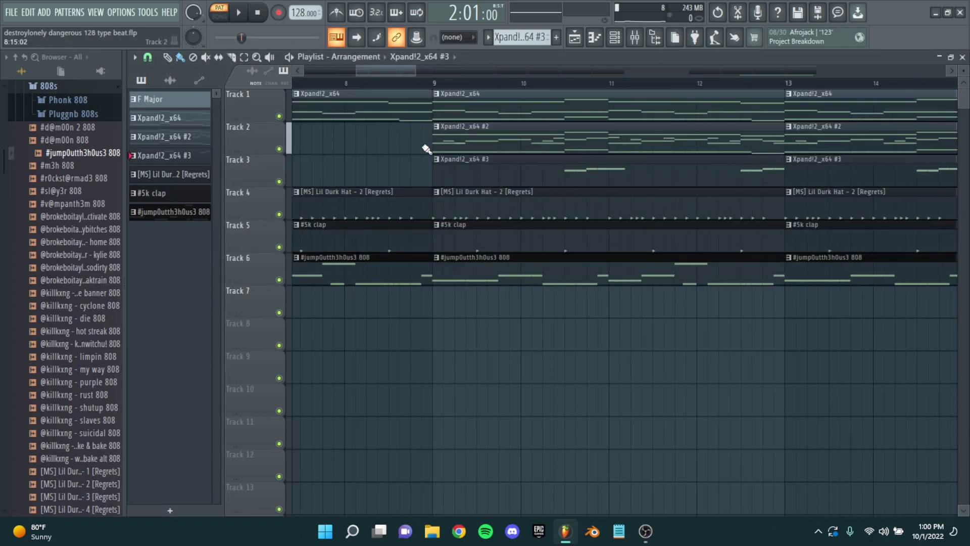
{"action": "double_click", "coordinate": [489, 212]}
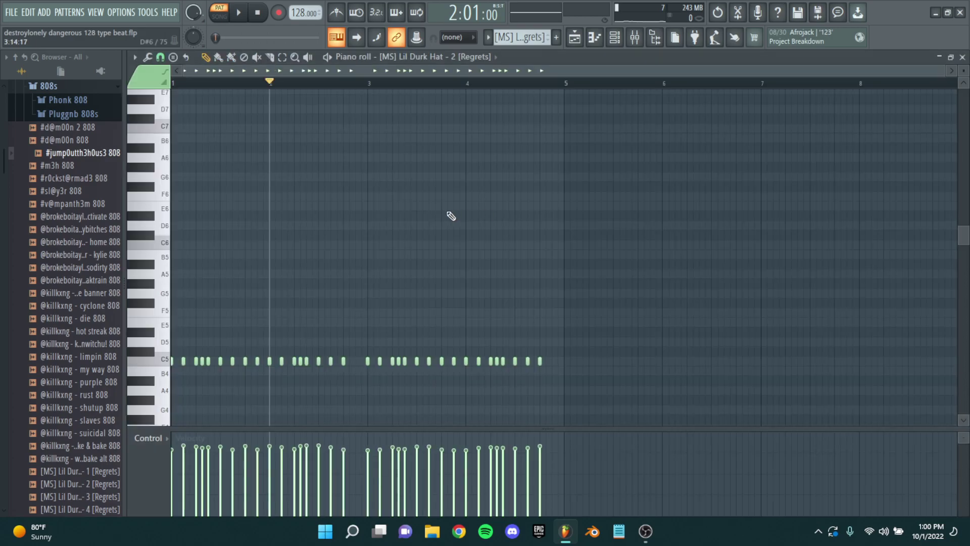
{"action": "left_click", "coordinate": [309, 71]}
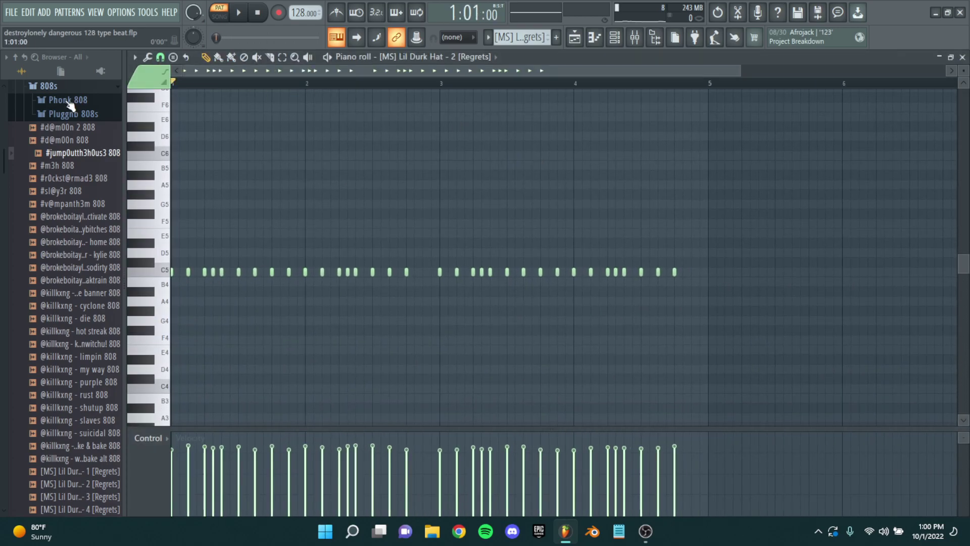
{"action": "scroll", "coordinate": [472, 255], "scroll_direction": "up", "scroll_amount": 2}
{"action": "scroll", "coordinate": [472, 256], "scroll_direction": "down", "scroll_amount": 2}
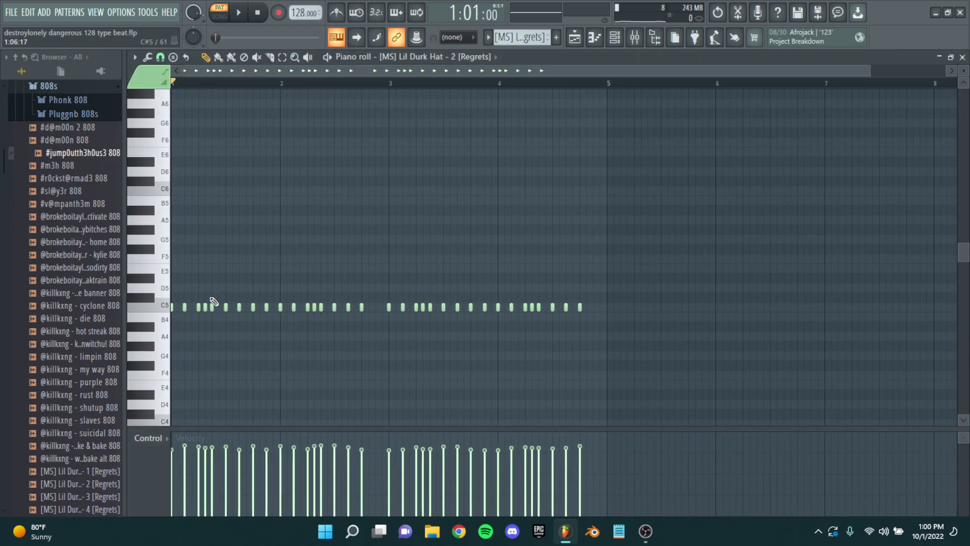
Step: Inspect the hi-hat's Fruity Love Philter effect and stereo separation on mixer insert 4, and close the mixer
{"action": "left_click", "coordinate": [635, 37]}
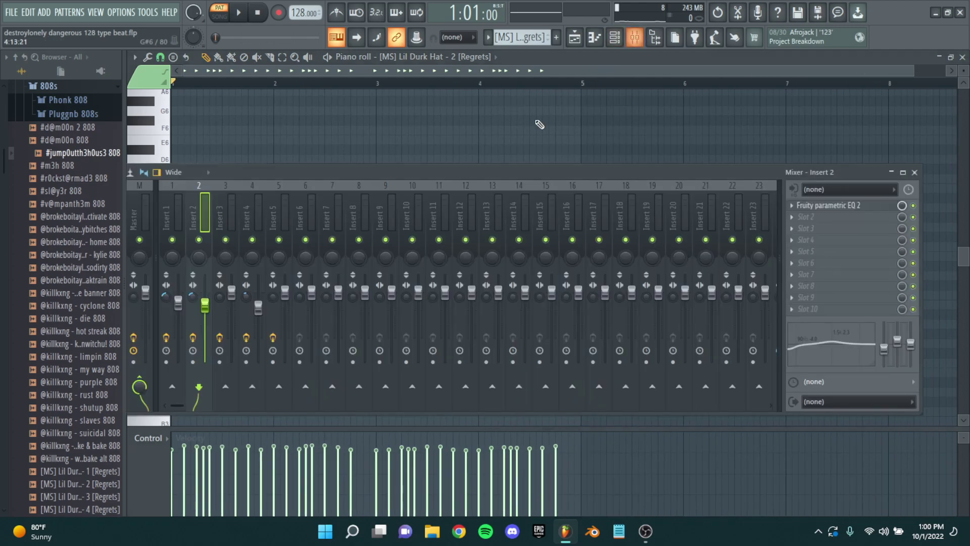
{"action": "left_click", "coordinate": [220, 214]}
{"action": "left_click", "coordinate": [250, 208]}
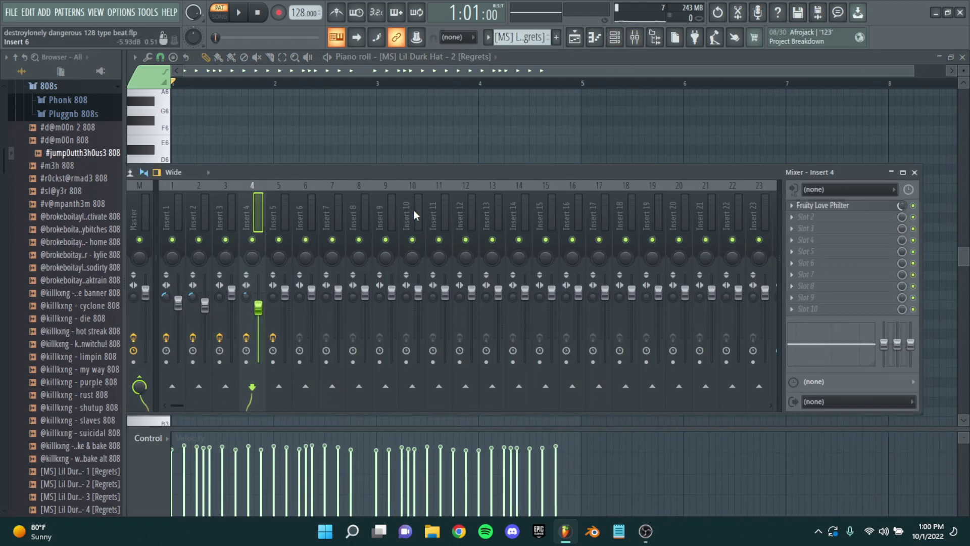
{"action": "left_click", "coordinate": [839, 206]}
{"action": "left_click", "coordinate": [839, 206]}
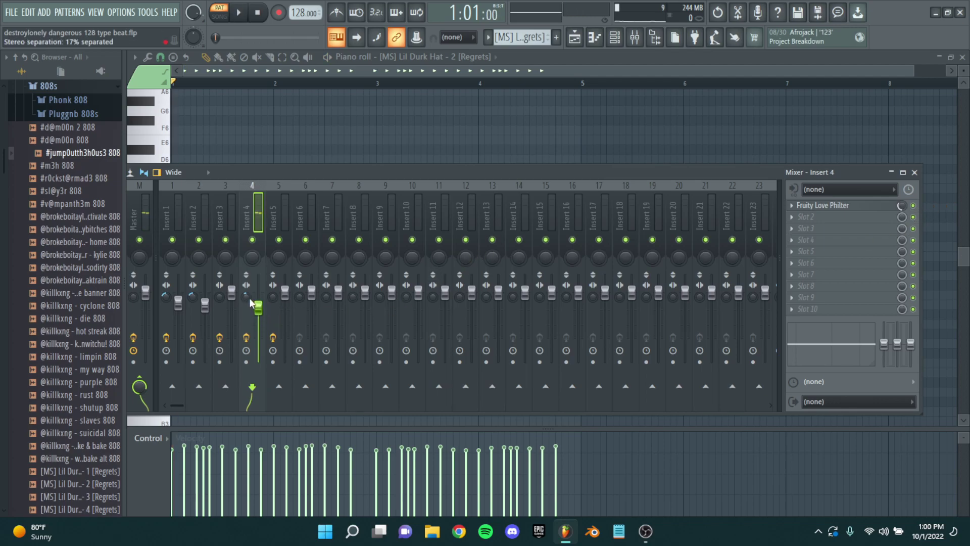
{"action": "left_click", "coordinate": [914, 172]}
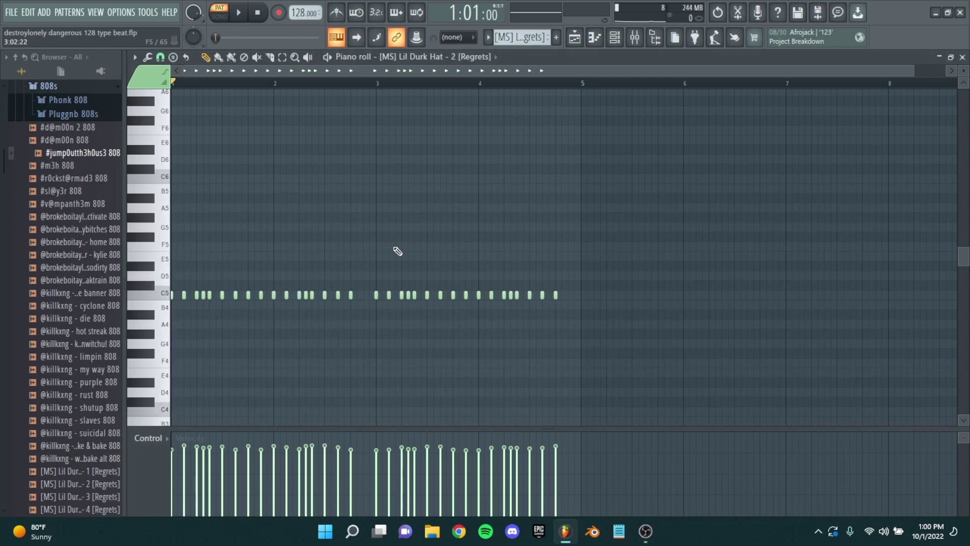
Step: Show the hi-hat notes' pan values, and switch the note property display back to velocity
{"action": "scroll", "coordinate": [392, 251], "scroll_direction": "down", "scroll_amount": 1}
{"action": "left_click", "coordinate": [167, 446]}
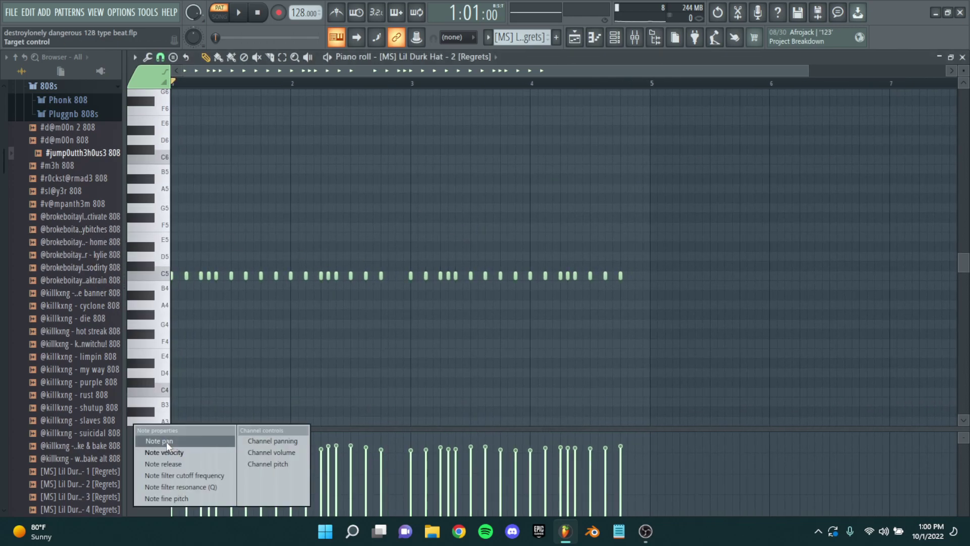
{"action": "left_click", "coordinate": [167, 445]}
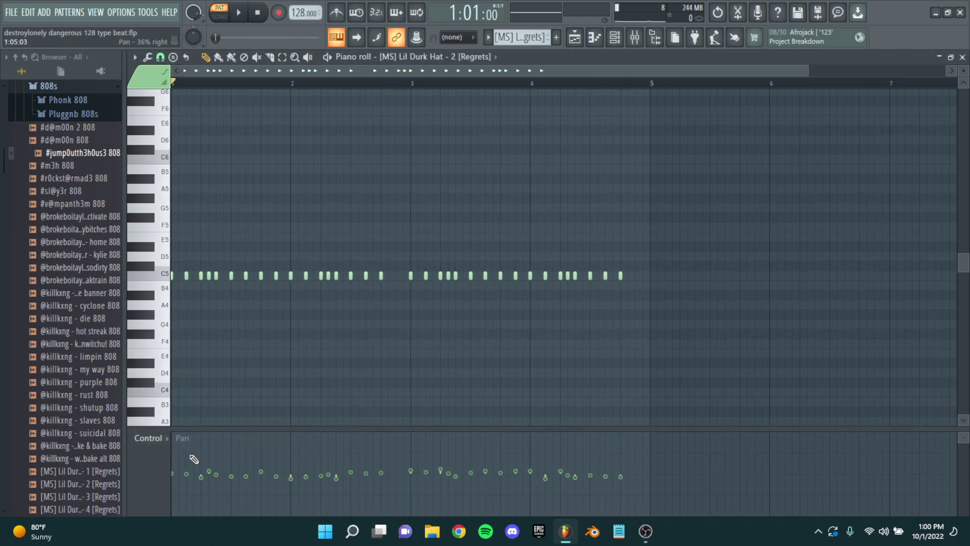
{"action": "left_click", "coordinate": [166, 447]}
{"action": "left_click", "coordinate": [168, 451]}
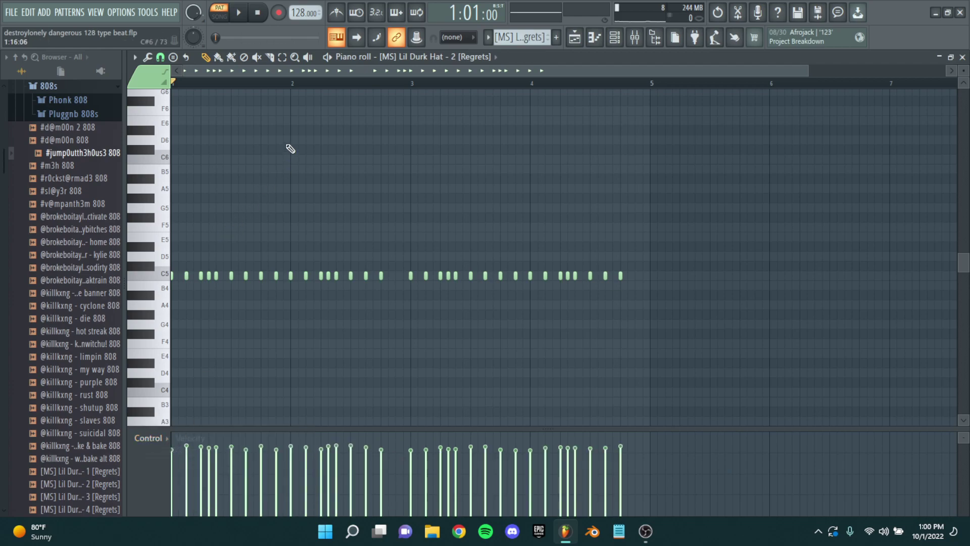
Step: Play the [MS] Lil Durk Hat - 2 [Regrets] pattern from bar 1 and stop playback
{"action": "key", "text": "space"}
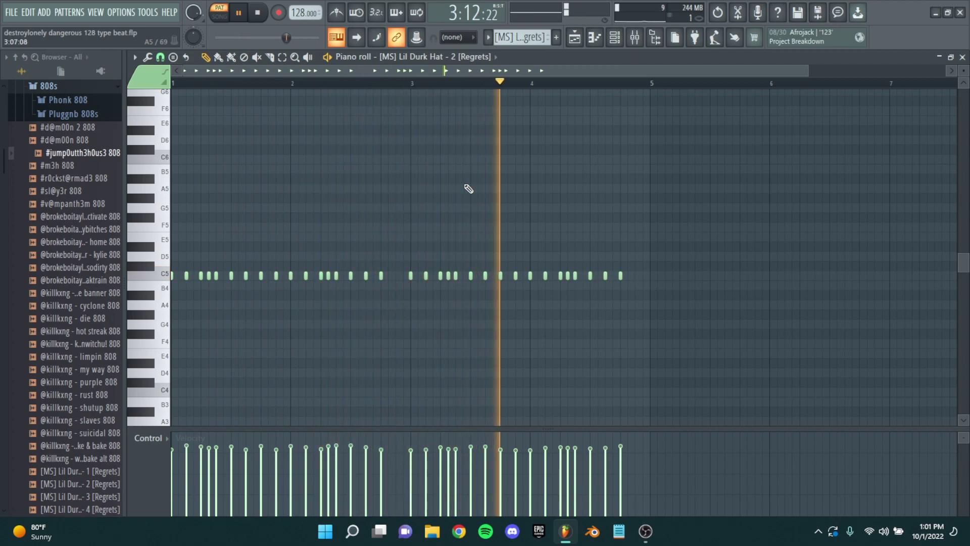
{"action": "scroll", "coordinate": [525, 187], "scroll_direction": "down", "scroll_amount": 2}
{"action": "key", "text": "space"}
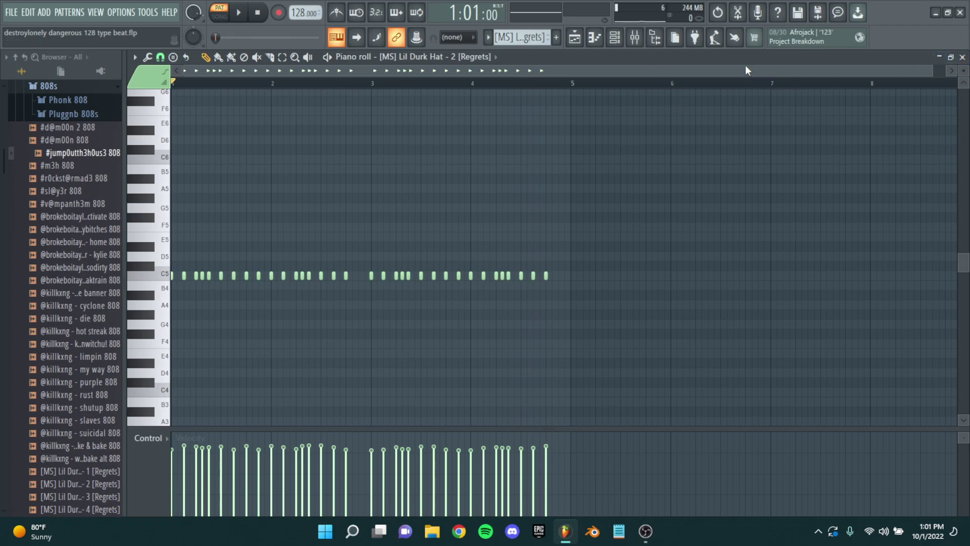
Step: Recheck the hi-hat's effects on mixer insert 4, close the mixer and return to the playlist
{"action": "left_click", "coordinate": [635, 38]}
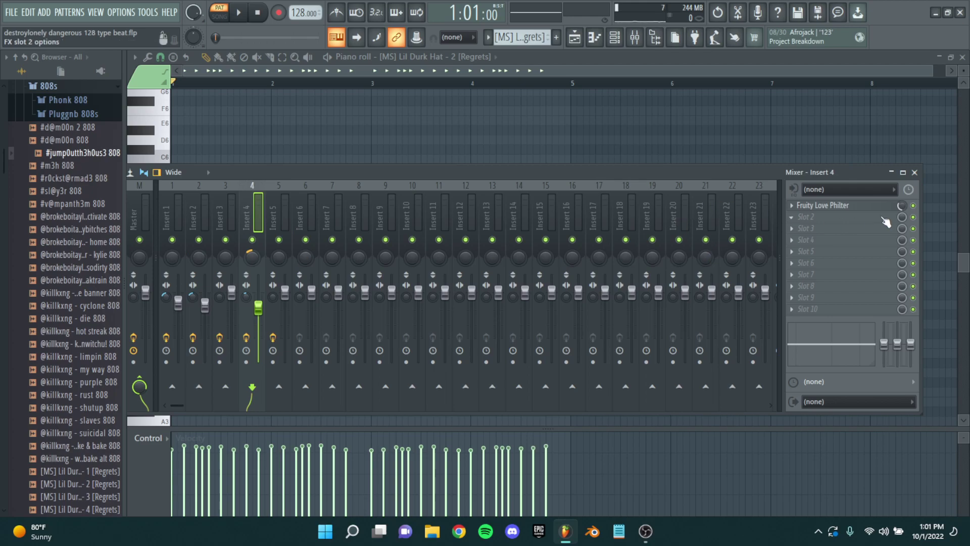
{"action": "left_click", "coordinate": [915, 172]}
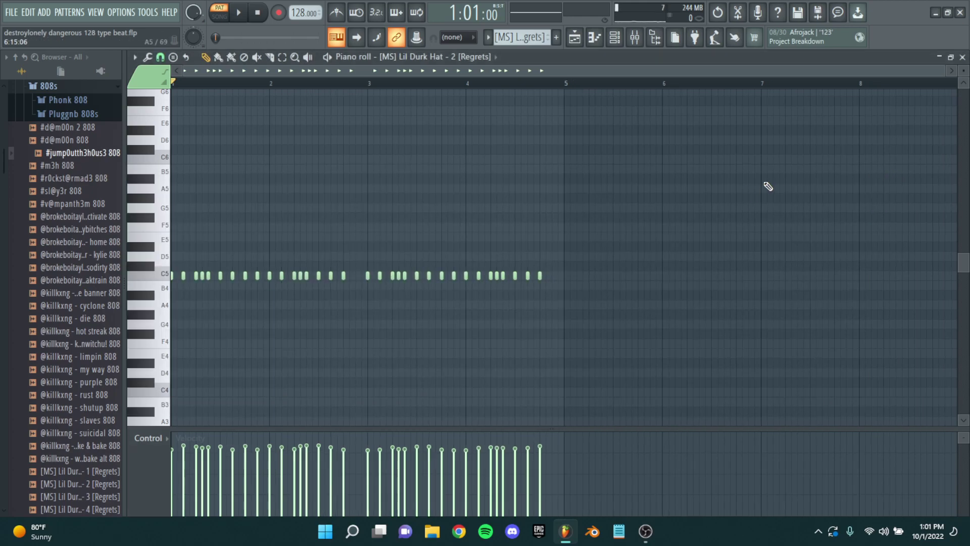
{"action": "left_click", "coordinate": [963, 57]}
{"action": "key", "text": "F6"}
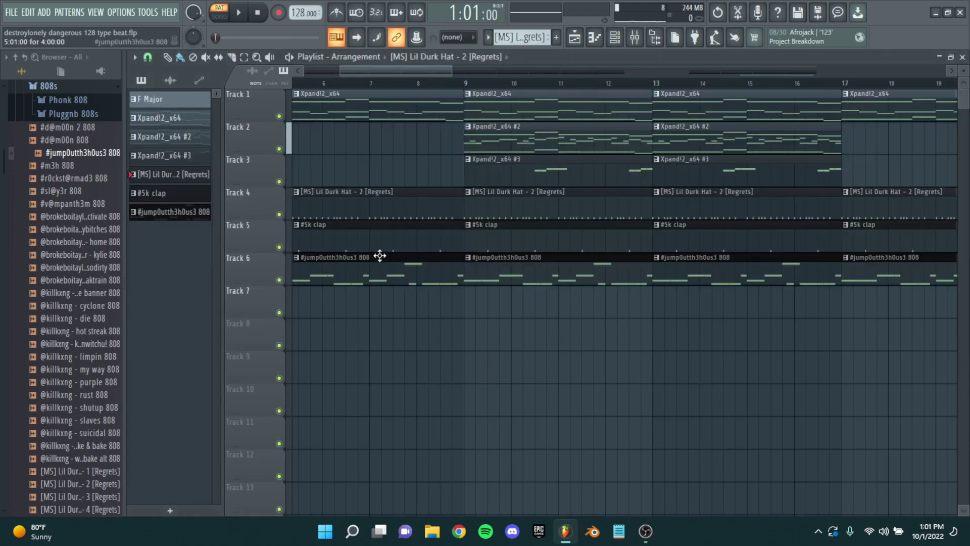
Step: Open the #5k clap pattern in the piano roll and inspect its effects on mixer insert 5
{"action": "double_click", "coordinate": [493, 240]}
{"action": "scroll", "coordinate": [249, 225], "scroll_direction": "up", "scroll_amount": 3}
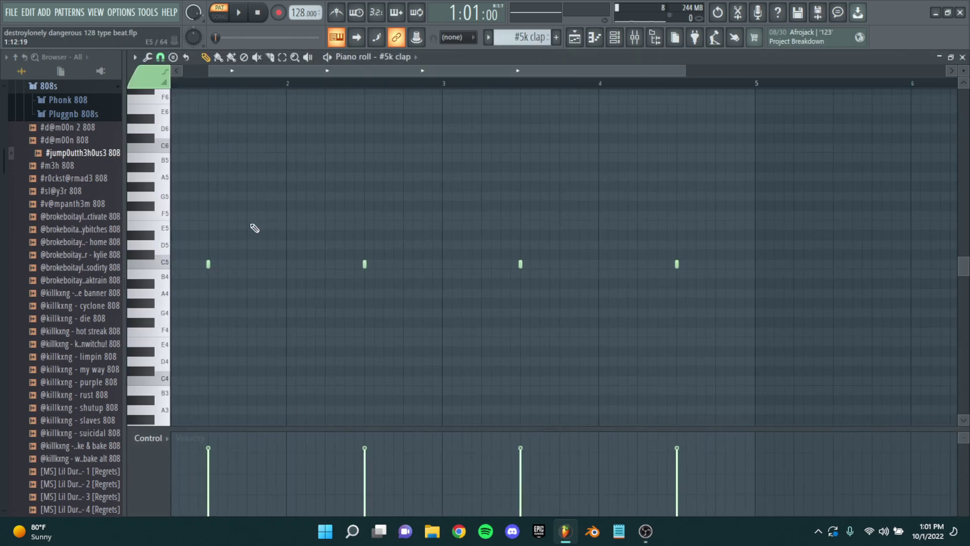
{"action": "scroll", "coordinate": [371, 190], "scroll_direction": "down", "scroll_amount": 1}
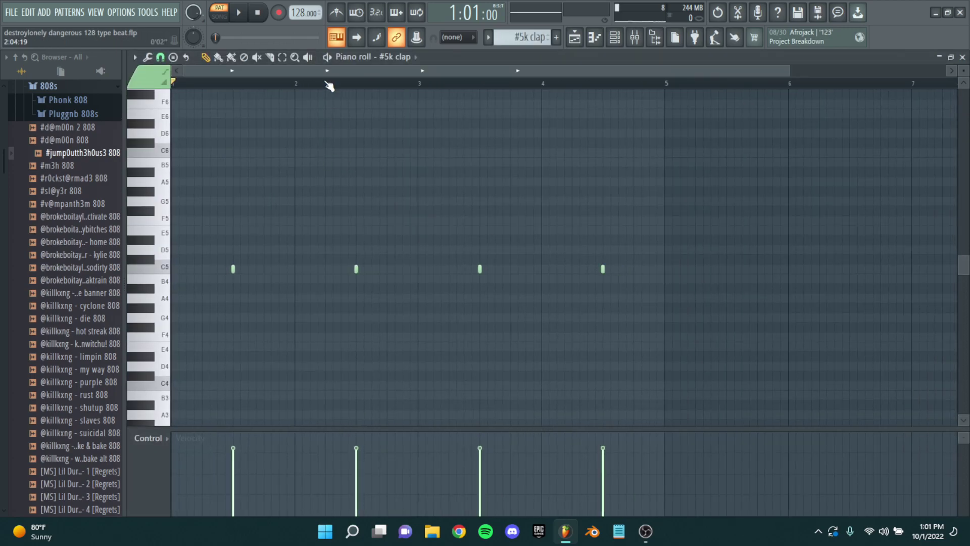
{"action": "left_click", "coordinate": [635, 36]}
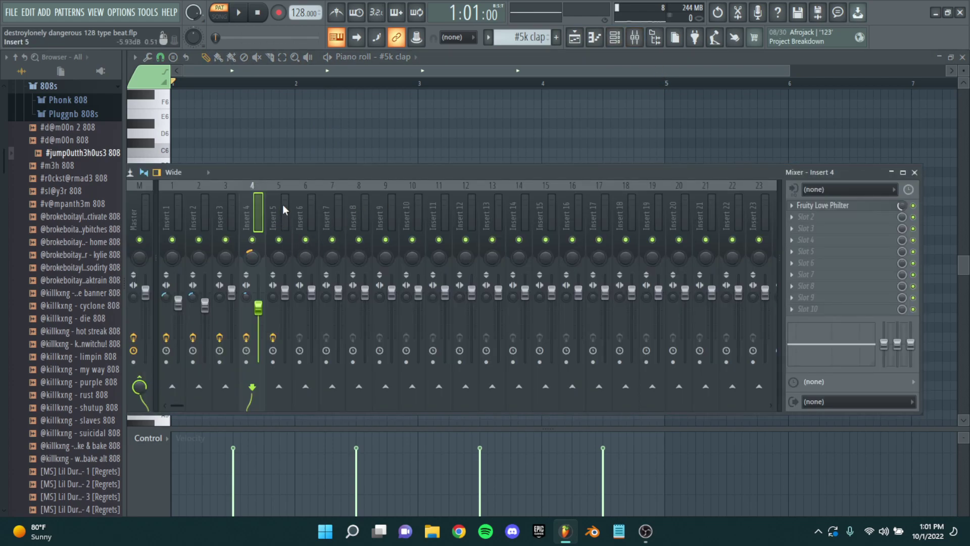
{"action": "left_click", "coordinate": [285, 209]}
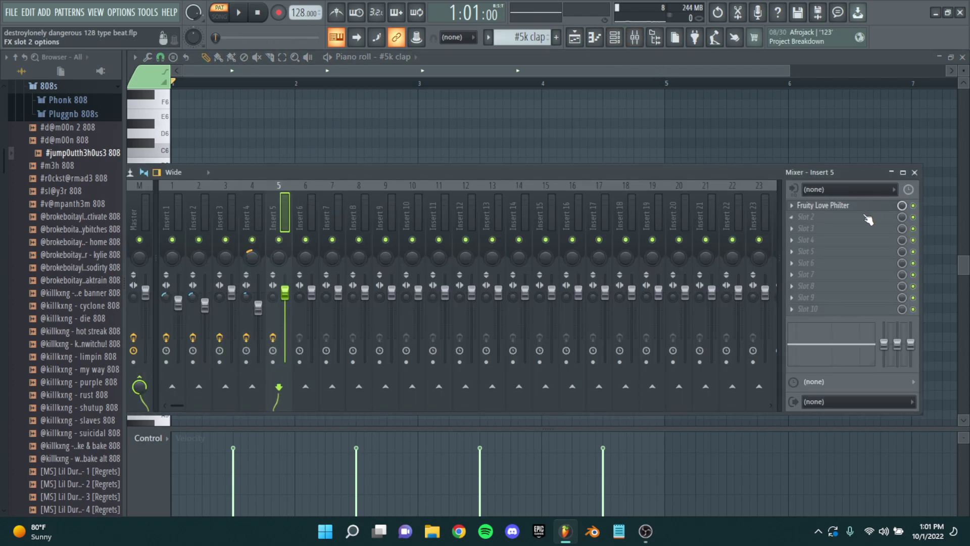
{"action": "left_click", "coordinate": [915, 172]}
Step: Play the #5k clap pattern, stop it and examine where its C5 hits fall in each bar
{"action": "key", "text": "space"}
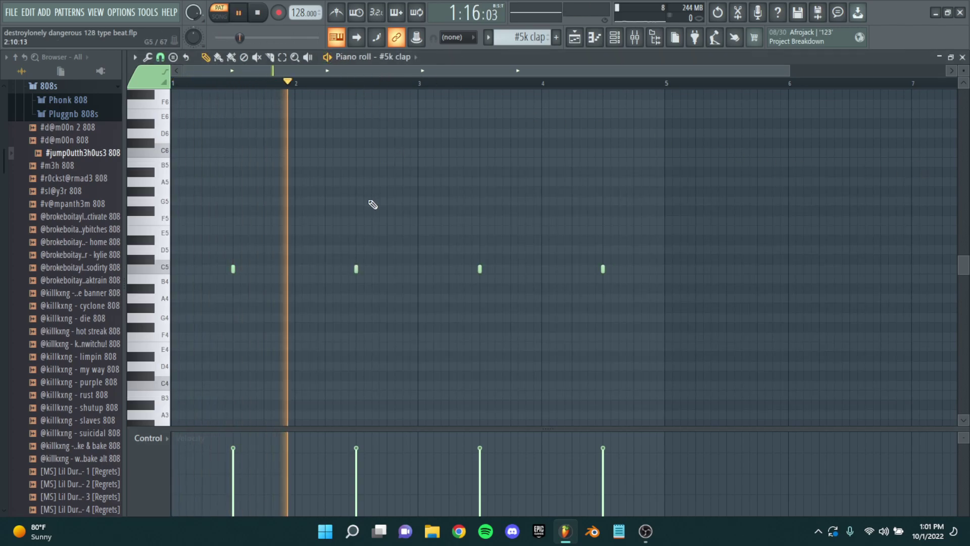
{"action": "key", "text": "space"}
{"action": "scroll", "coordinate": [360, 193], "scroll_direction": "down", "scroll_amount": 2}
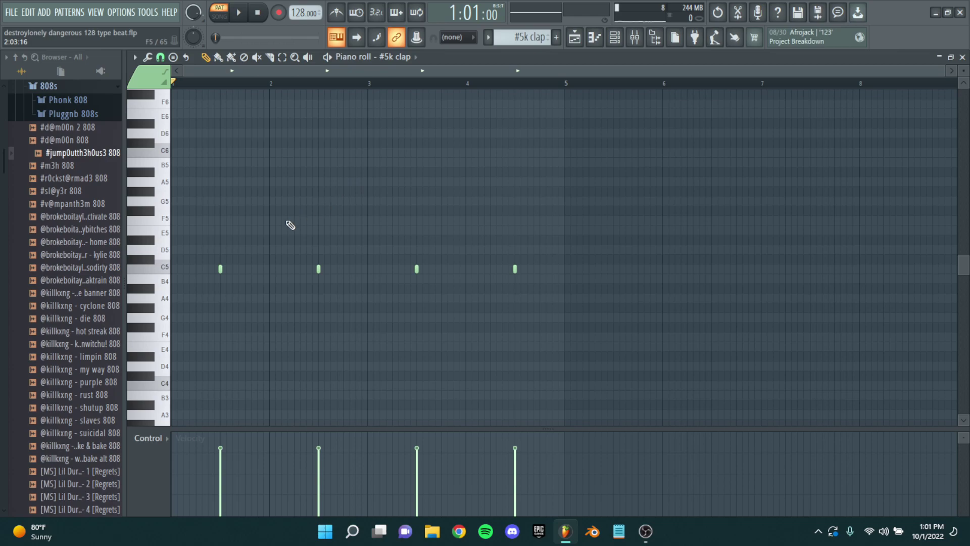
{"action": "scroll", "coordinate": [291, 225], "scroll_direction": "up", "scroll_amount": 1}
{"action": "scroll", "coordinate": [378, 190], "scroll_direction": "down", "scroll_amount": 1}
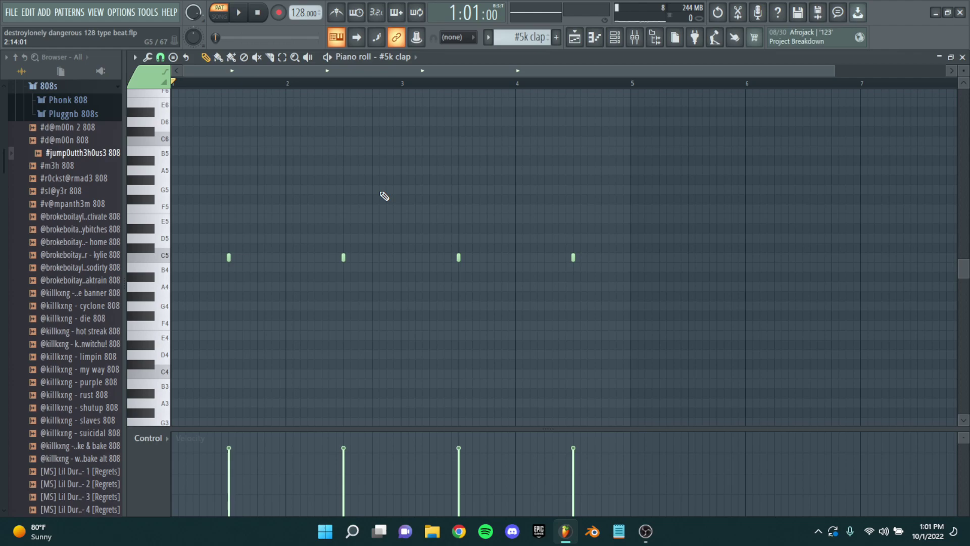
{"action": "scroll", "coordinate": [374, 214], "scroll_direction": "up", "scroll_amount": 1}
{"action": "scroll", "coordinate": [390, 195], "scroll_direction": "down", "scroll_amount": 2}
{"action": "scroll", "coordinate": [446, 165], "scroll_direction": "down", "scroll_amount": 1}
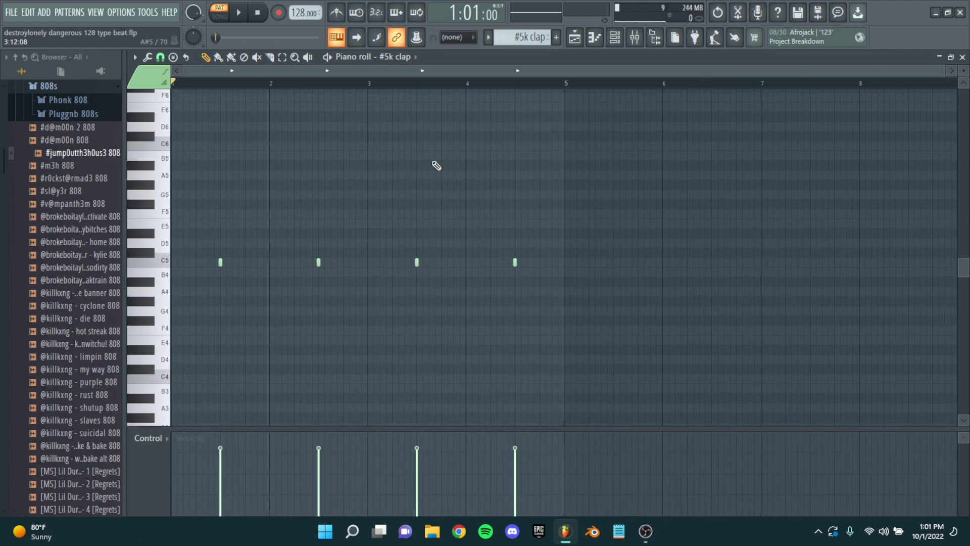
{"action": "scroll", "coordinate": [427, 141], "scroll_direction": "up", "scroll_amount": 1}
{"action": "scroll", "coordinate": [426, 141], "scroll_direction": "down", "scroll_amount": 2}
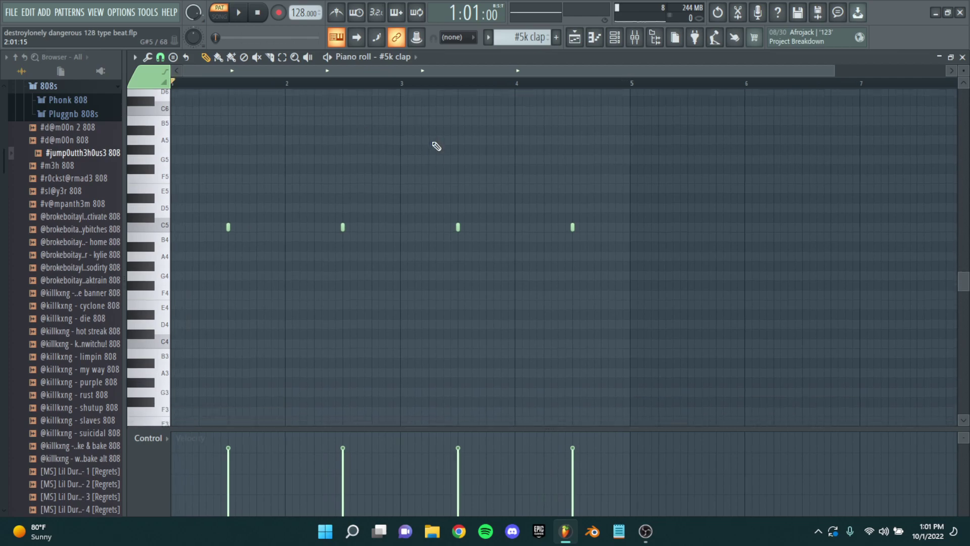
Step: Recheck the clap's effects on mixer insert 5, briefly replay the pattern and return to the playlist
{"action": "left_click", "coordinate": [632, 37]}
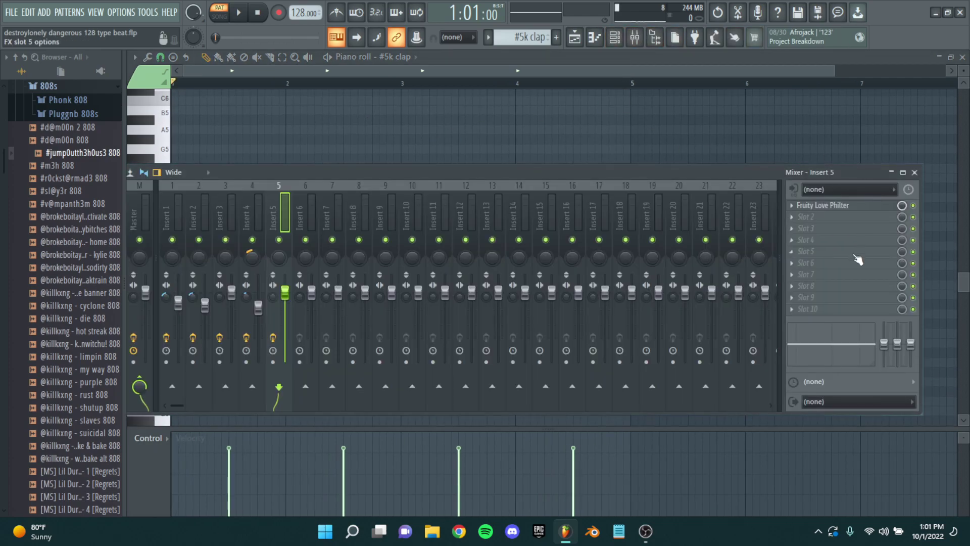
{"action": "left_click", "coordinate": [914, 172]}
{"action": "key", "text": "space"}
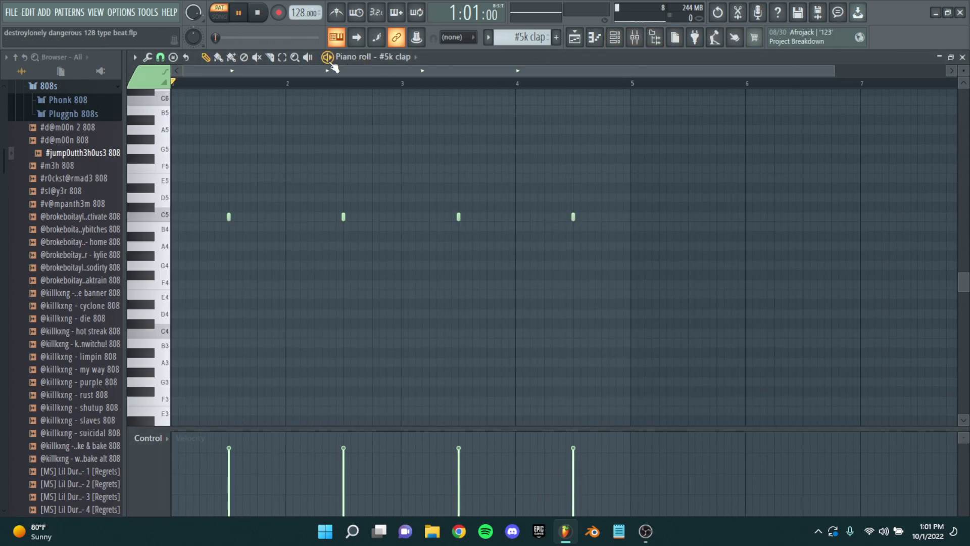
{"action": "key", "text": "space"}
{"action": "left_click", "coordinate": [963, 57]}
{"action": "key", "text": "F6"}
Step: Open the #jump0utth3h0us3 808 pattern in the piano roll and examine its bass notes
{"action": "scroll", "coordinate": [469, 263], "scroll_direction": "right", "scroll_amount": 1}
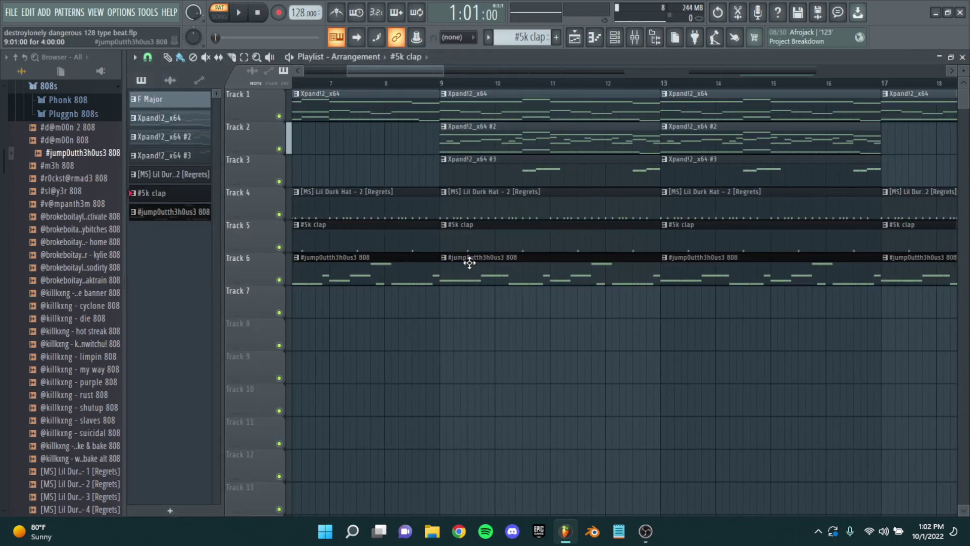
{"action": "double_click", "coordinate": [474, 266]}
{"action": "scroll", "coordinate": [278, 253], "scroll_direction": "up", "scroll_amount": 3}
{"action": "scroll", "coordinate": [198, 190], "scroll_direction": "up", "scroll_amount": 2}
{"action": "left_click_drag", "start_coordinate": [198, 189], "coordinate": [393, 166]}
{"action": "scroll", "coordinate": [290, 146], "scroll_direction": "down", "scroll_amount": 3}
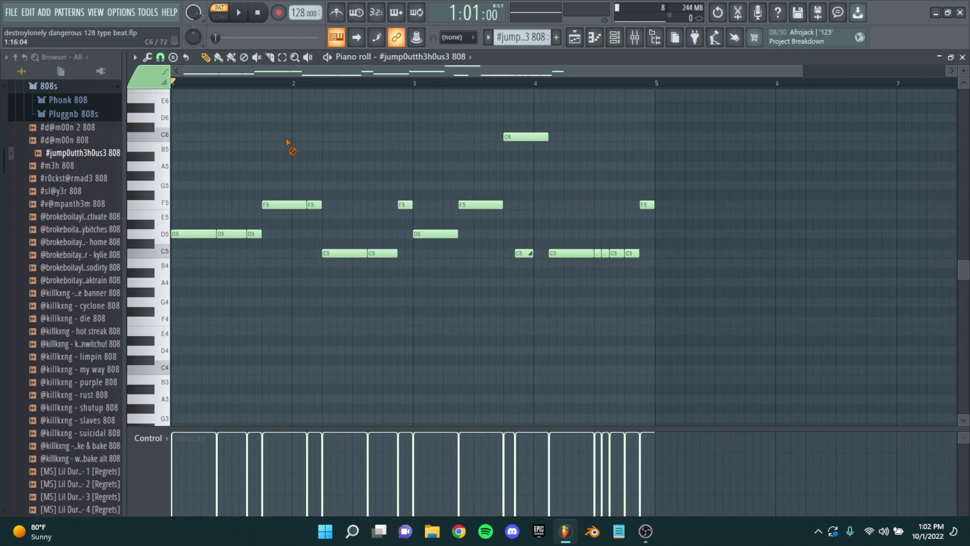
{"action": "left_click_drag", "start_coordinate": [290, 146], "coordinate": [364, 169]}
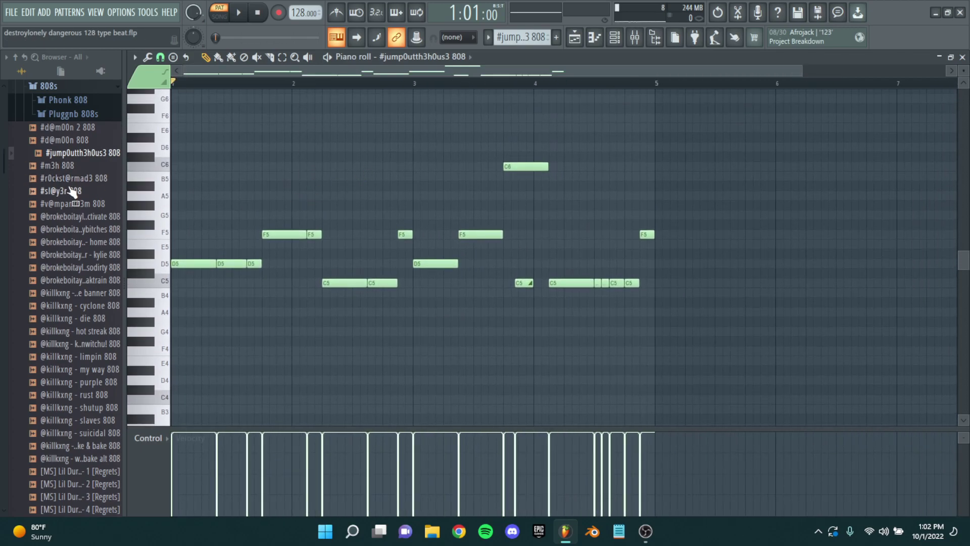
Step: Browse the T4keovr Kit's 808 samples, preview #jump0utth3h0us3 808 and collapse the 808s folder
{"action": "scroll", "coordinate": [78, 223], "scroll_direction": "down", "scroll_amount": 15}
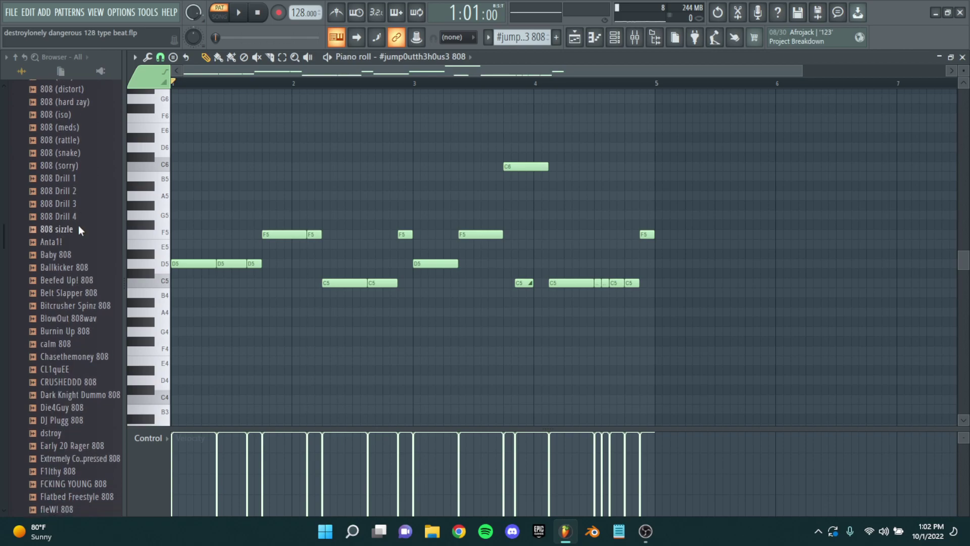
{"action": "scroll", "coordinate": [79, 225], "scroll_direction": "down", "scroll_amount": 3}
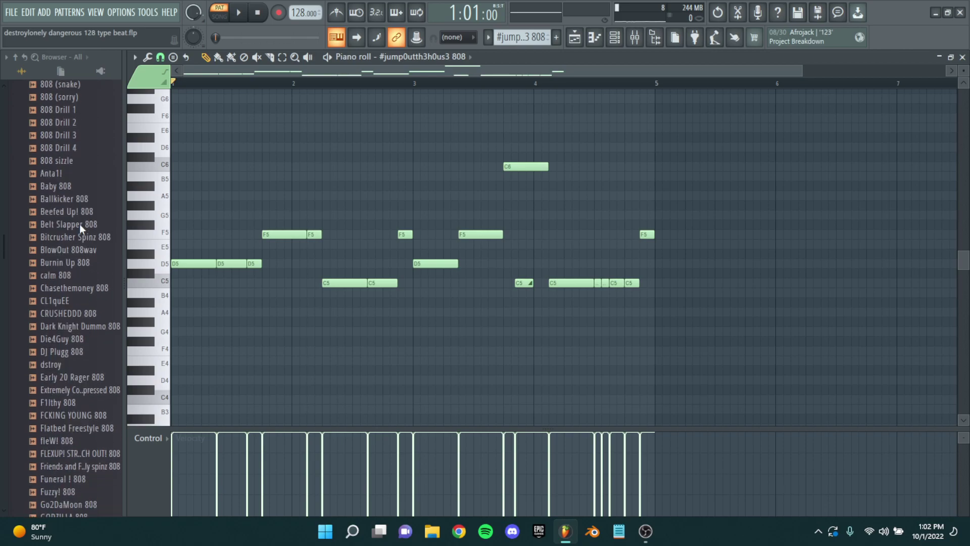
{"action": "left_click", "coordinate": [59, 361]}
{"action": "scroll", "coordinate": [80, 343], "scroll_direction": "up", "scroll_amount": 20}
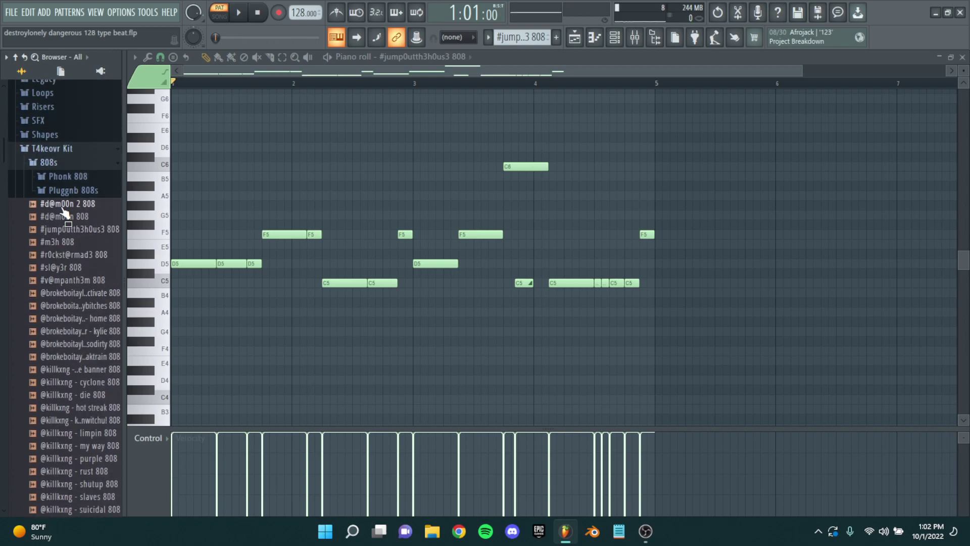
{"action": "left_click", "coordinate": [86, 229]}
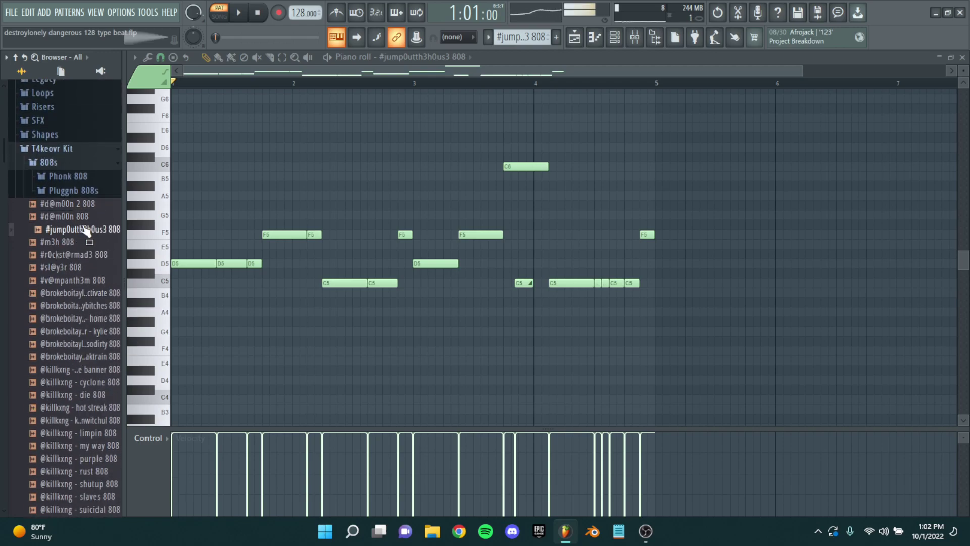
{"action": "left_click", "coordinate": [76, 164]}
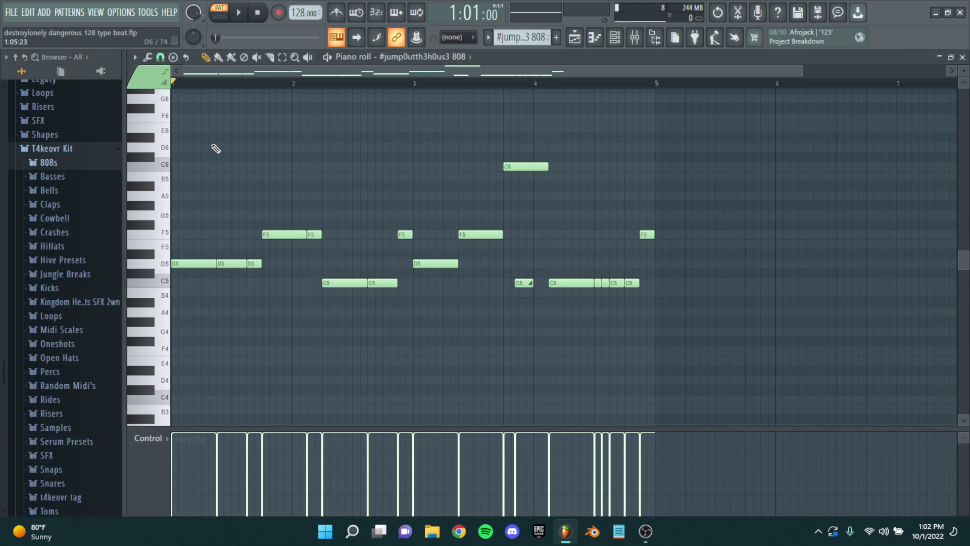
Step: Examine the D5, F5 and C5 bass notes in the opening bars of the #jump0utth3h0us3 808 pattern
{"action": "scroll", "coordinate": [241, 150], "scroll_direction": "up", "scroll_amount": 1}
{"action": "scroll", "coordinate": [225, 166], "scroll_direction": "up", "scroll_amount": 2}
{"action": "scroll", "coordinate": [226, 166], "scroll_direction": "down", "scroll_amount": 1}
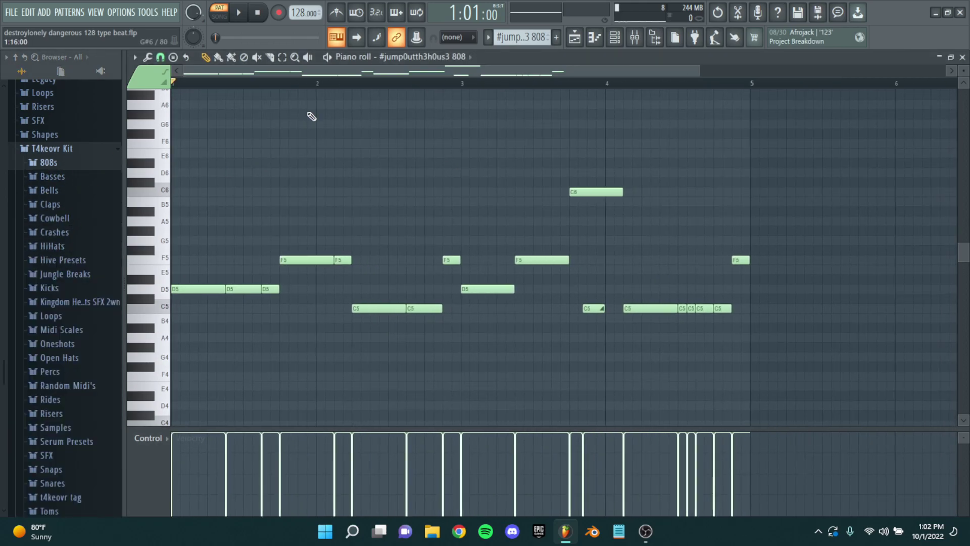
{"action": "scroll", "coordinate": [228, 253], "scroll_direction": "up", "scroll_amount": 1}
{"action": "scroll", "coordinate": [249, 256], "scroll_direction": "down", "scroll_amount": 2}
{"action": "left_click_drag", "start_coordinate": [197, 282], "coordinate": [455, 316]}
{"action": "left_click", "coordinate": [420, 222]}
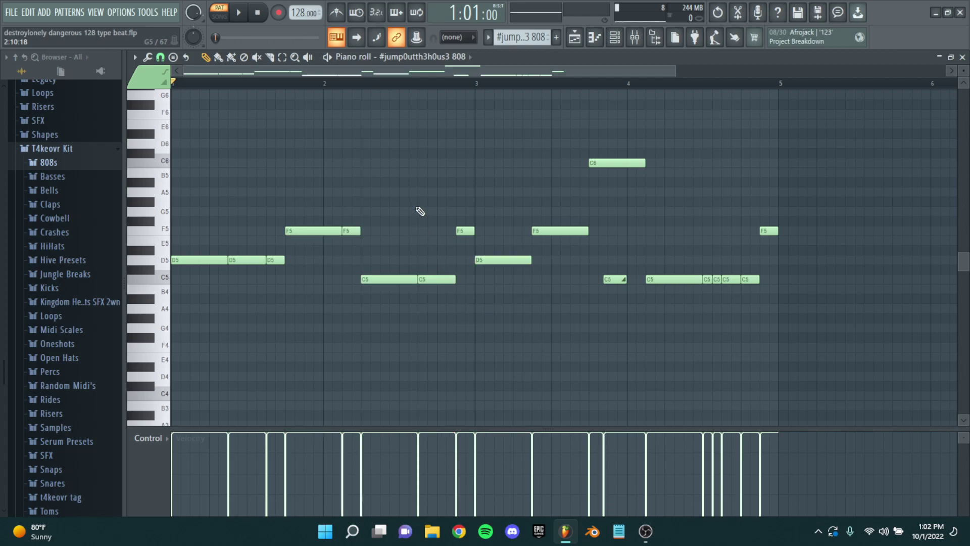
Step: Select the short F5 808 note just before bar 3 and raise it to C#6
{"action": "scroll", "coordinate": [458, 230], "scroll_direction": "up", "scroll_amount": 1}
{"action": "left_click_drag", "start_coordinate": [458, 244], "coordinate": [480, 218]}
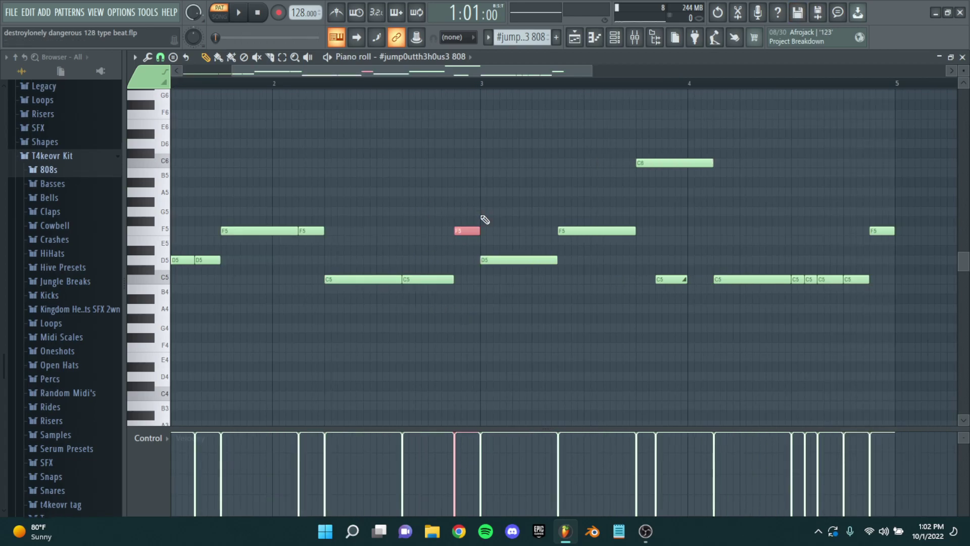
{"action": "key", "text": "Up"}
{"action": "key", "text": "Up"}
{"action": "key", "text": "Up"}
{"action": "key", "text": "Up"}
{"action": "key", "text": "Up"}
{"action": "key", "text": "Up"}
{"action": "key", "text": "Up"}
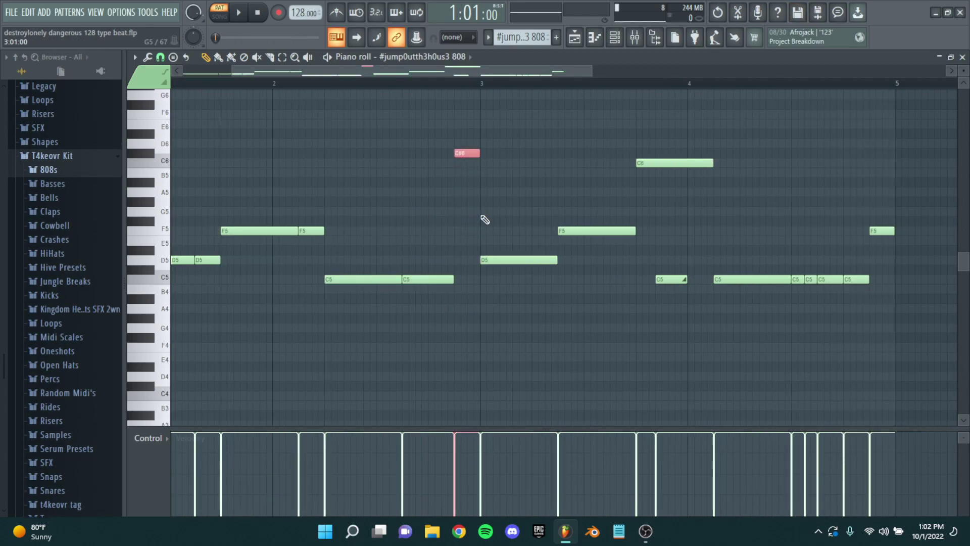
Step: Drop the selected 808 note by an octave, raise it back to F5 and deselect it
{"action": "key", "text": "ctrl+Down"}
{"action": "key", "text": "Up"}
{"action": "key", "text": "Up"}
{"action": "key", "text": "Up"}
{"action": "key", "text": "Up"}
{"action": "key", "text": "Up"}
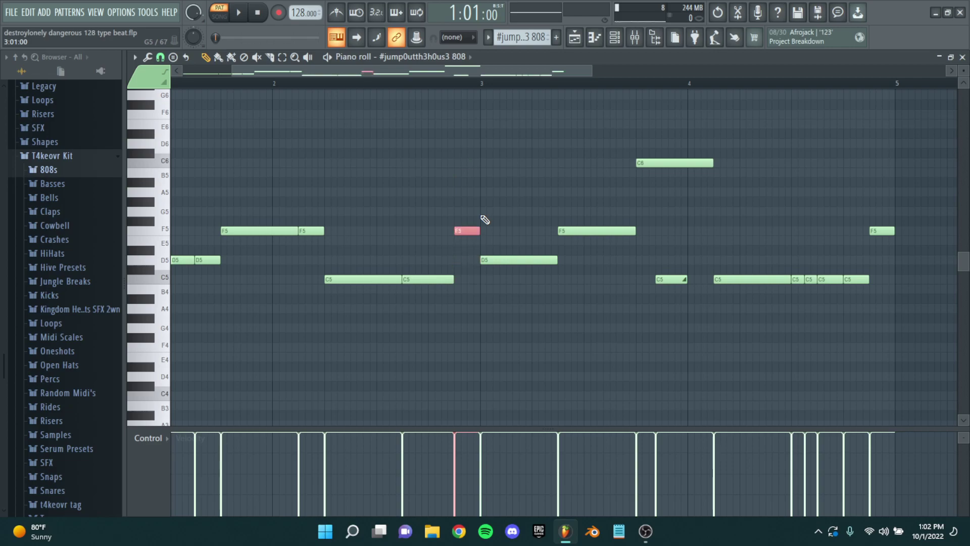
{"action": "scroll", "coordinate": [485, 220], "scroll_direction": "down", "scroll_amount": 2}
{"action": "left_click", "coordinate": [427, 171]}
Step: Examine the C6 and repeated C5 808 notes in bars 3 and 4, then play the pattern and stop it
{"action": "scroll", "coordinate": [526, 208], "scroll_direction": "down", "scroll_amount": 2}
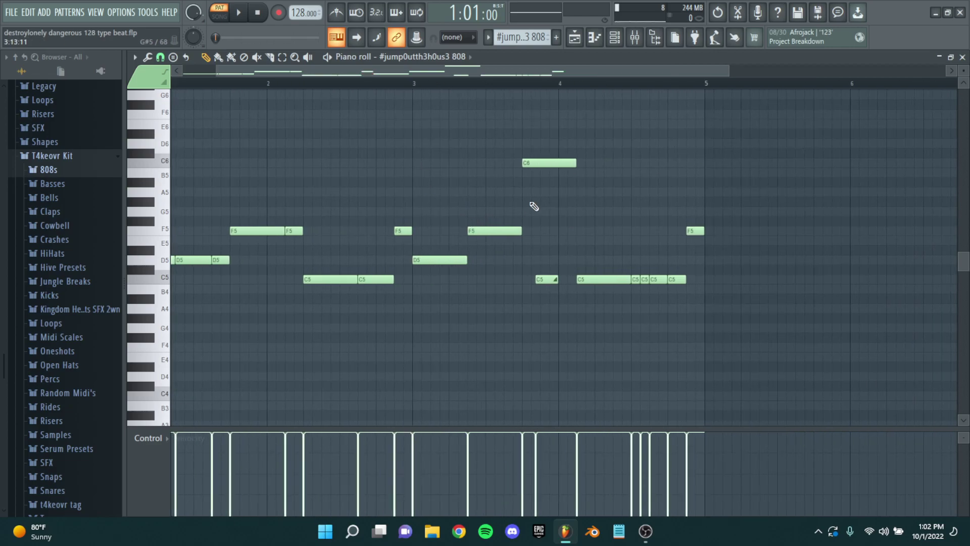
{"action": "scroll", "coordinate": [532, 191], "scroll_direction": "up", "scroll_amount": 2}
{"action": "scroll", "coordinate": [532, 191], "scroll_direction": "up", "scroll_amount": 2}
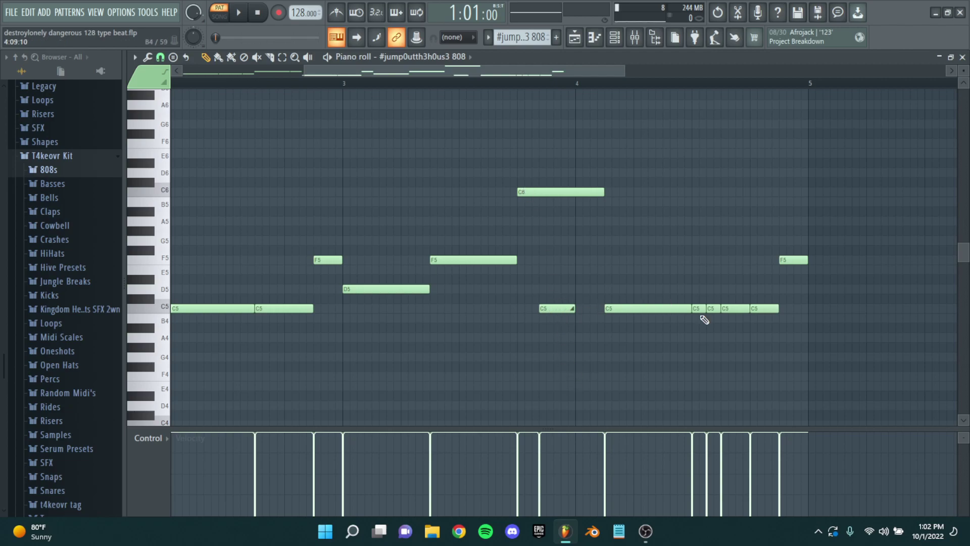
{"action": "scroll", "coordinate": [738, 211], "scroll_direction": "down", "scroll_amount": 3}
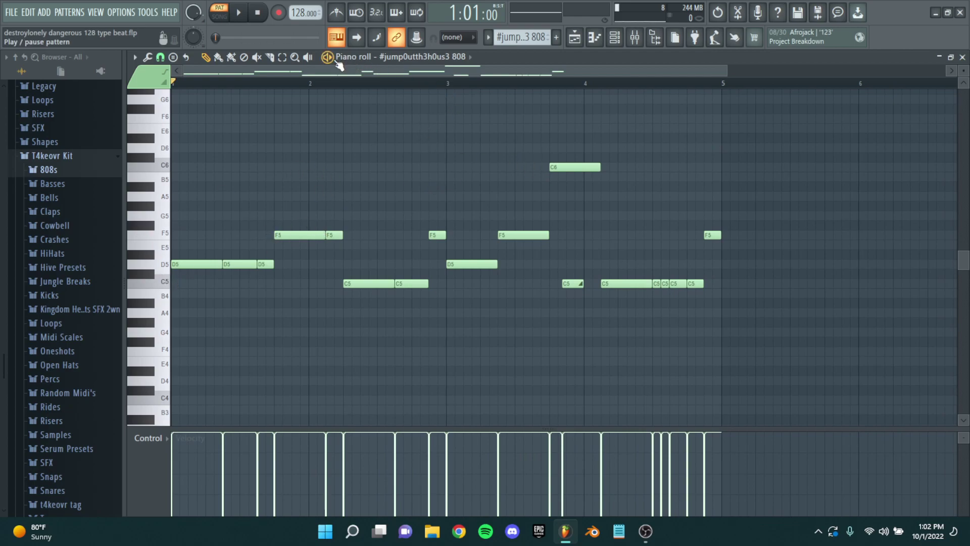
{"action": "key", "text": "space"}
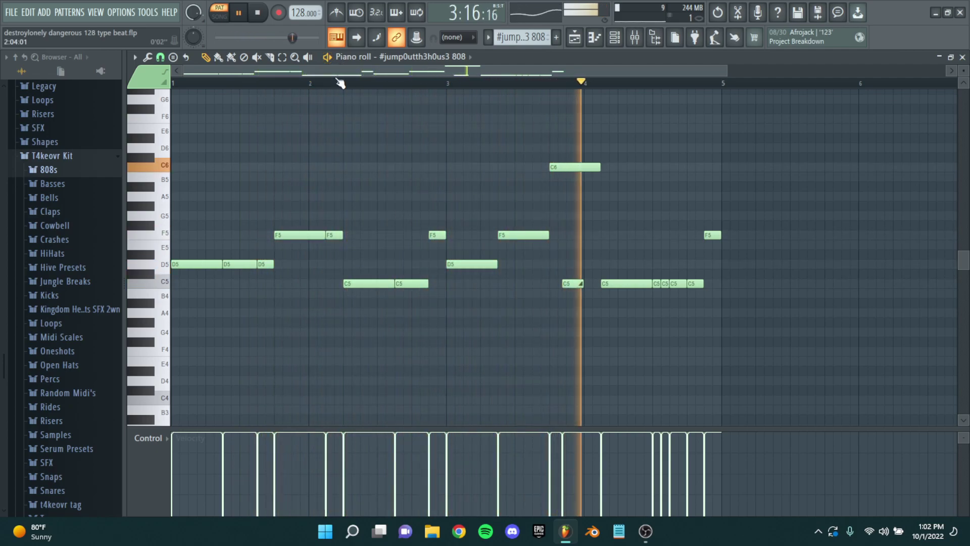
{"action": "key", "text": "space"}
{"action": "scroll", "coordinate": [725, 182], "scroll_direction": "down", "scroll_amount": 2}
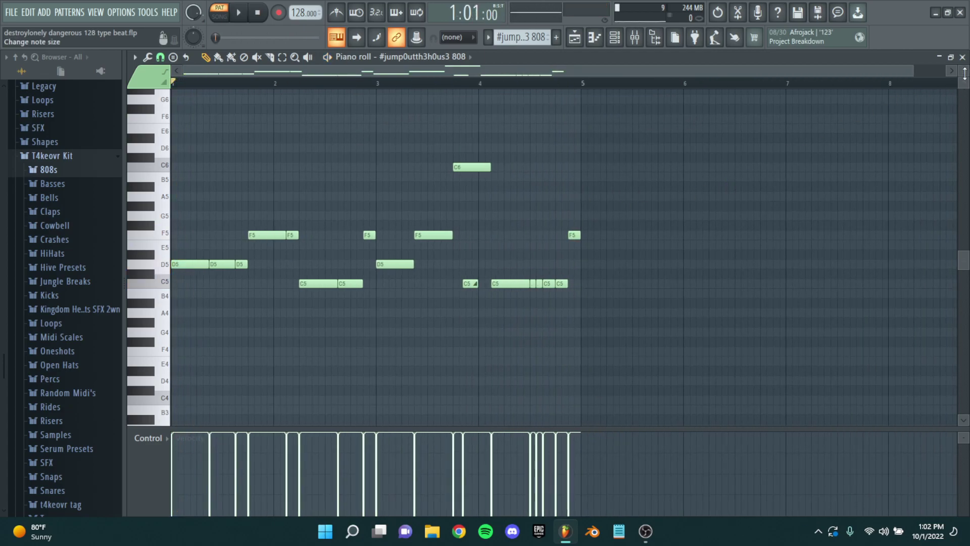
Step: Leave the 808 piano roll, check mixer insert 6 for effects, and close the mixer and channel rack
{"action": "left_click", "coordinate": [963, 58]}
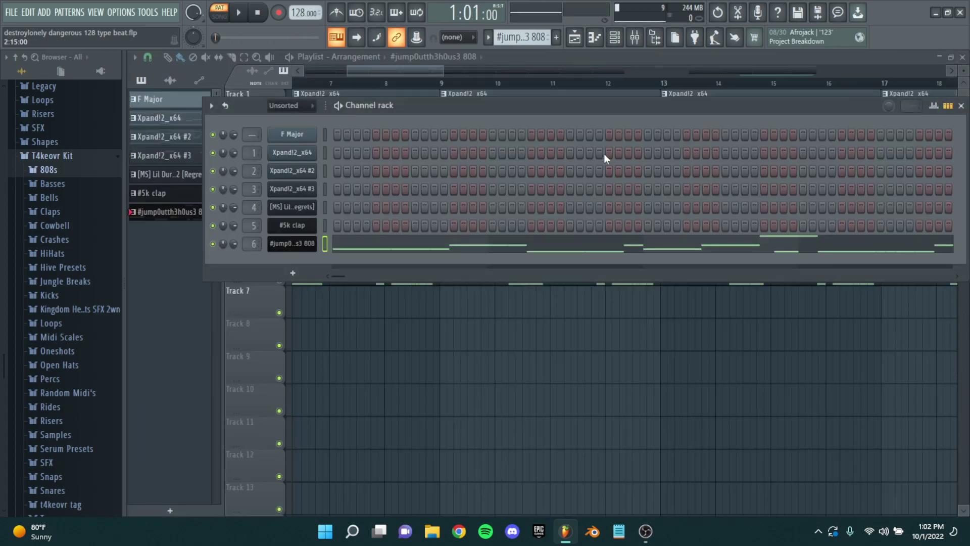
{"action": "double_click", "coordinate": [252, 240]}
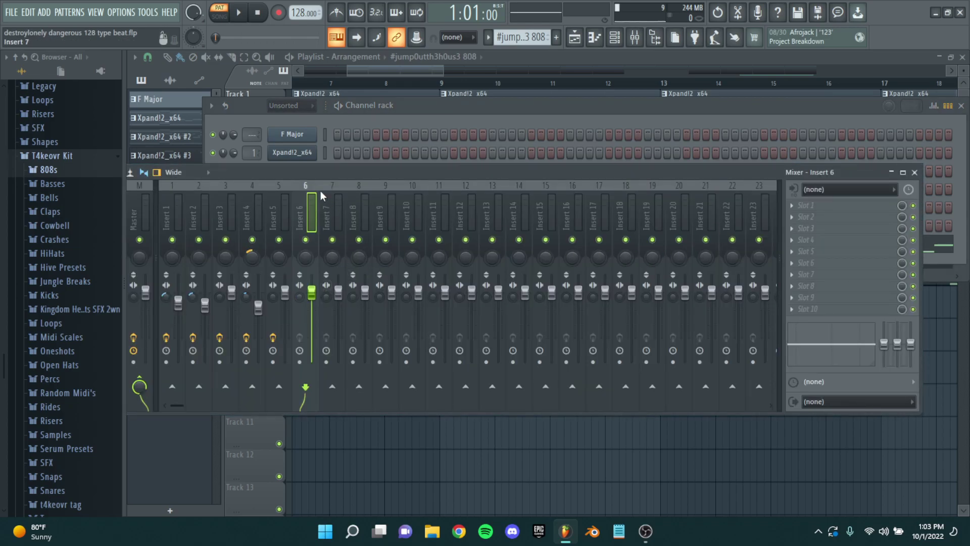
{"action": "left_click", "coordinate": [915, 173]}
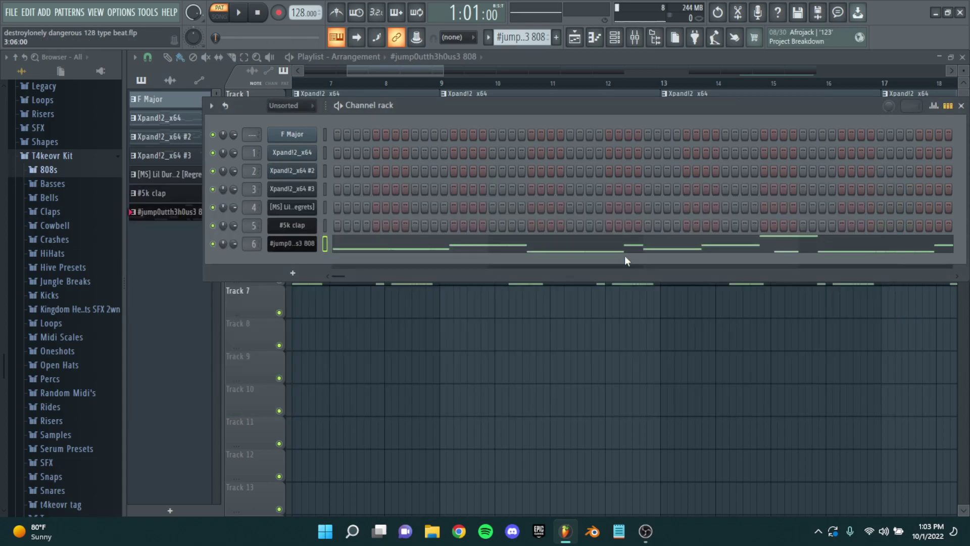
{"action": "key", "text": "F6"}
Step: Examine the full playlist arrangement, focusing on which patterns play in the opening eight bars
{"action": "scroll", "coordinate": [347, 308], "scroll_direction": "down", "scroll_amount": 6}
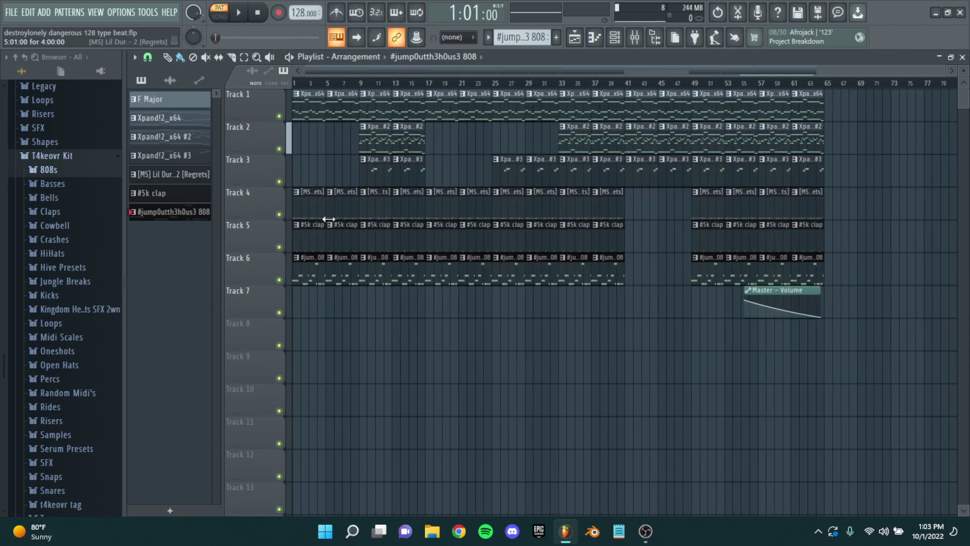
{"action": "scroll", "coordinate": [313, 150], "scroll_direction": "up", "scroll_amount": 3}
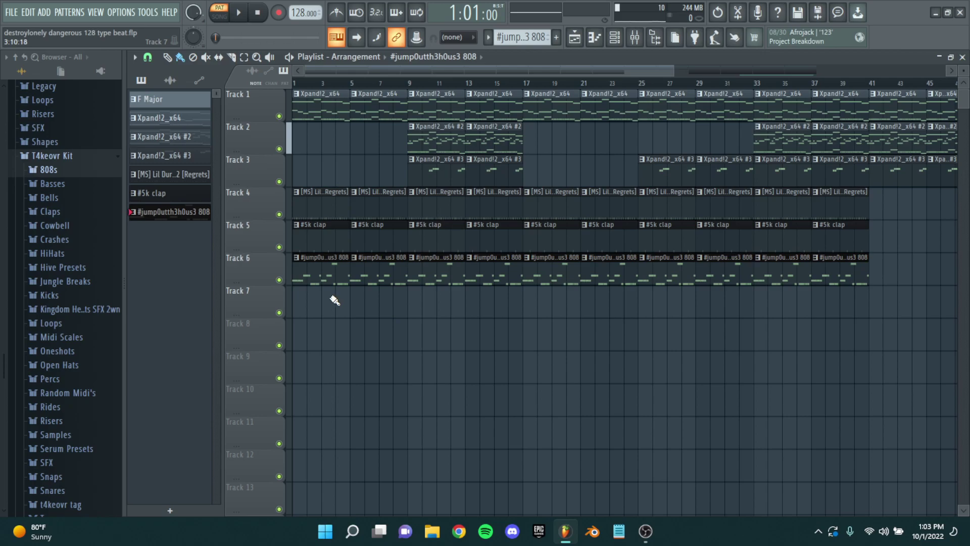
{"action": "scroll", "coordinate": [300, 180], "scroll_direction": "up", "scroll_amount": 4}
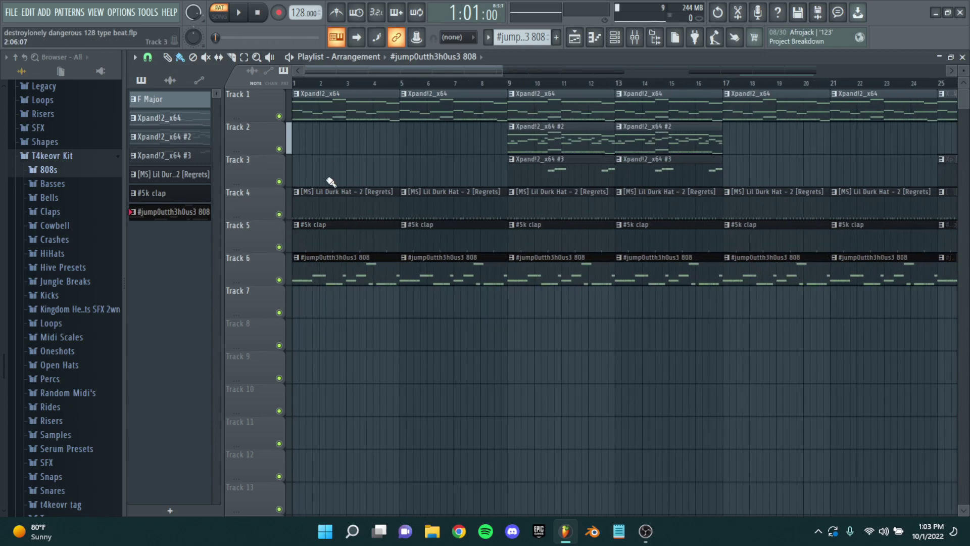
{"action": "scroll", "coordinate": [515, 204], "scroll_direction": "left", "scroll_amount": 1}
{"action": "scroll", "coordinate": [385, 153], "scroll_direction": "down", "scroll_amount": 2}
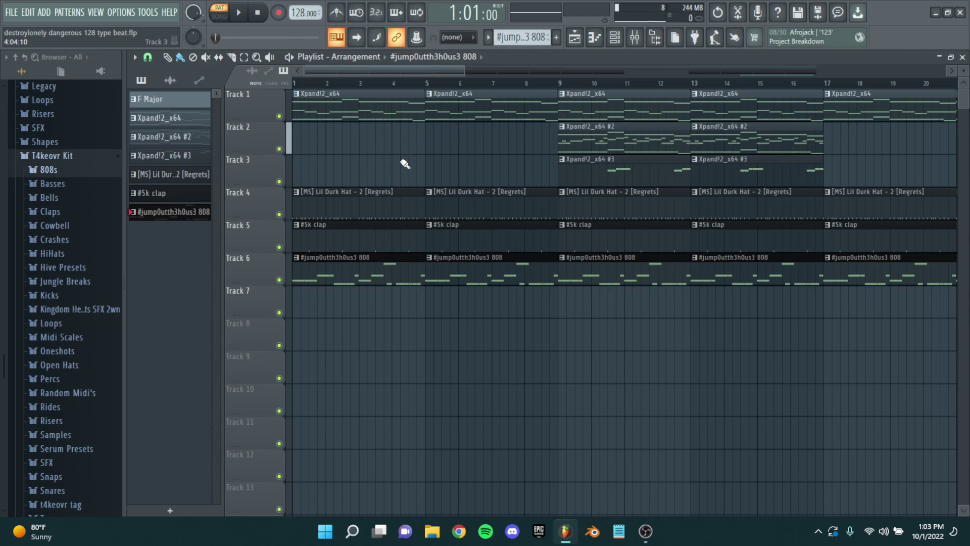
{"action": "scroll", "coordinate": [335, 259], "scroll_direction": "up", "scroll_amount": 5}
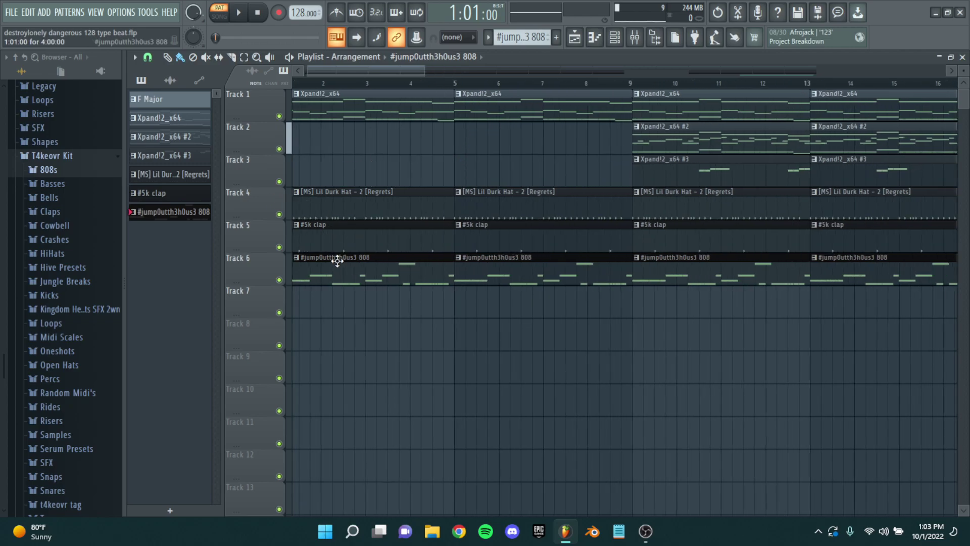
Step: Highlight the first hi-hat, clap and 808 clips on tracks 4 to 6, followed by the first Xpand!2_x64 clip
{"action": "left_click_drag", "start_coordinate": [372, 349], "coordinate": [397, 197]}
{"action": "scroll", "coordinate": [378, 202], "scroll_direction": "down", "scroll_amount": 2}
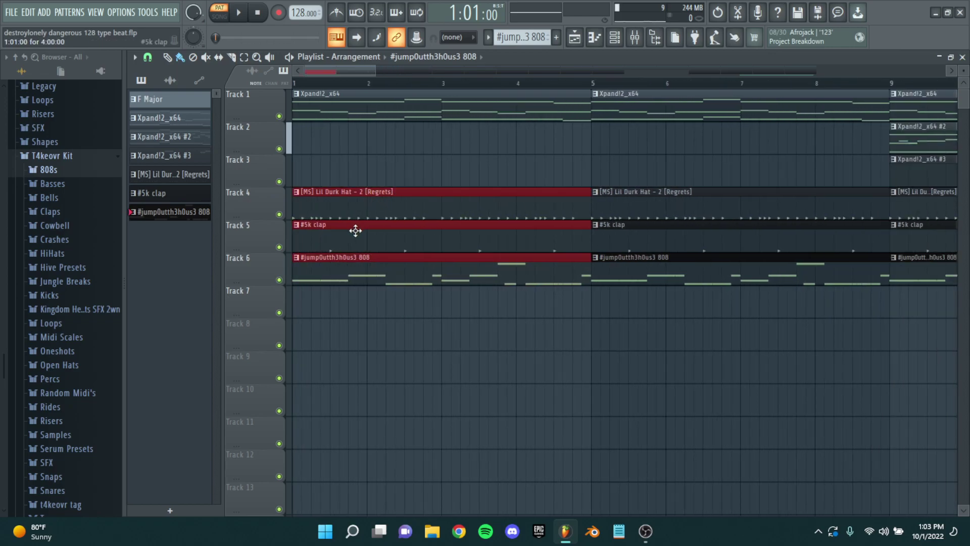
{"action": "scroll", "coordinate": [342, 143], "scroll_direction": "down", "scroll_amount": 1}
{"action": "left_click", "coordinate": [348, 139]}
{"action": "left_click", "coordinate": [372, 100]}
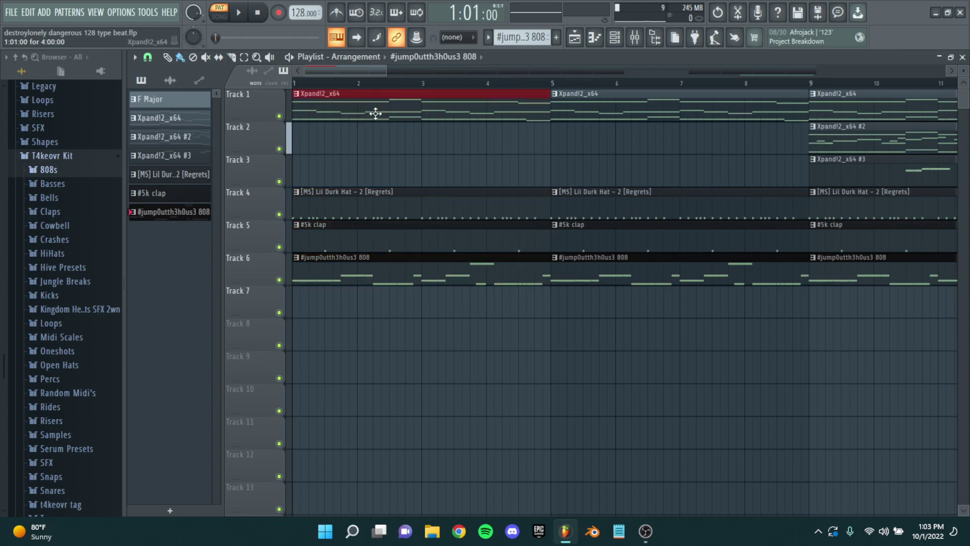
Step: Examine where the Xpand!2_x64 #2 and #3 melodies drop out and return between bars 9 and 33
{"action": "scroll", "coordinate": [372, 139], "scroll_direction": "down", "scroll_amount": 6}
{"action": "left_click_drag", "start_coordinate": [434, 161], "coordinate": [581, 147]}
{"action": "scroll", "coordinate": [524, 141], "scroll_direction": "right", "scroll_amount": 1}
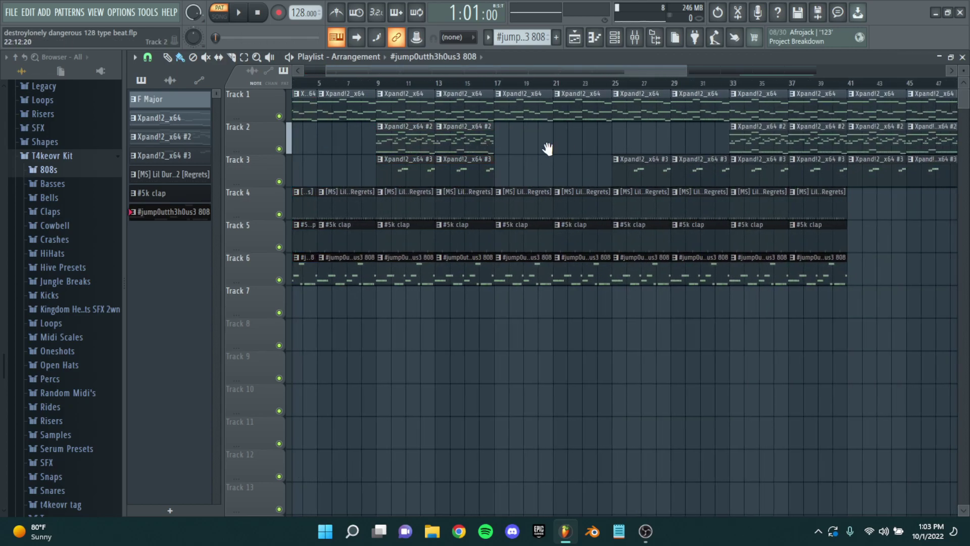
{"action": "scroll", "coordinate": [556, 147], "scroll_direction": "up", "scroll_amount": 2}
{"action": "scroll", "coordinate": [470, 136], "scroll_direction": "right", "scroll_amount": 3}
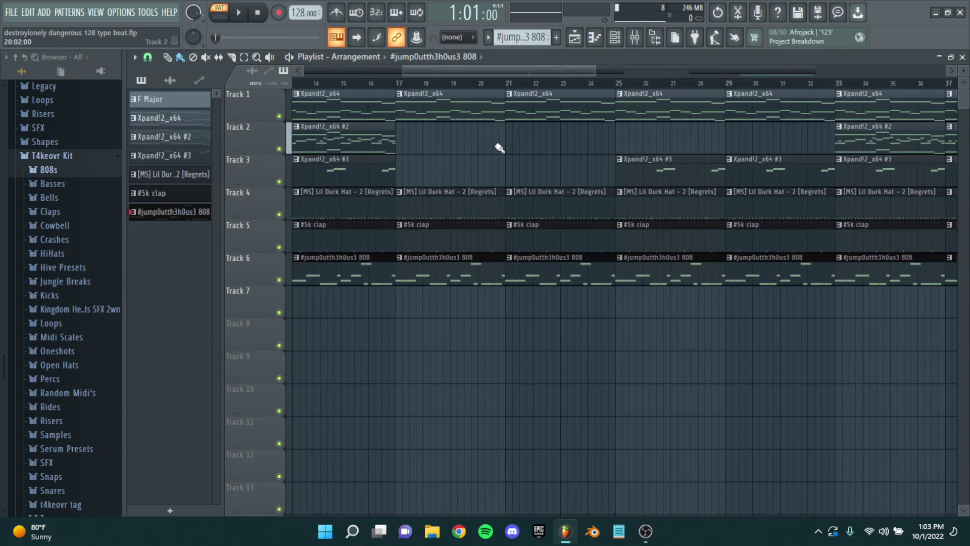
{"action": "left_click_drag", "start_coordinate": [479, 143], "coordinate": [535, 172]}
{"action": "scroll", "coordinate": [481, 145], "scroll_direction": "down", "scroll_amount": 2}
{"action": "scroll", "coordinate": [515, 162], "scroll_direction": "up", "scroll_amount": 1}
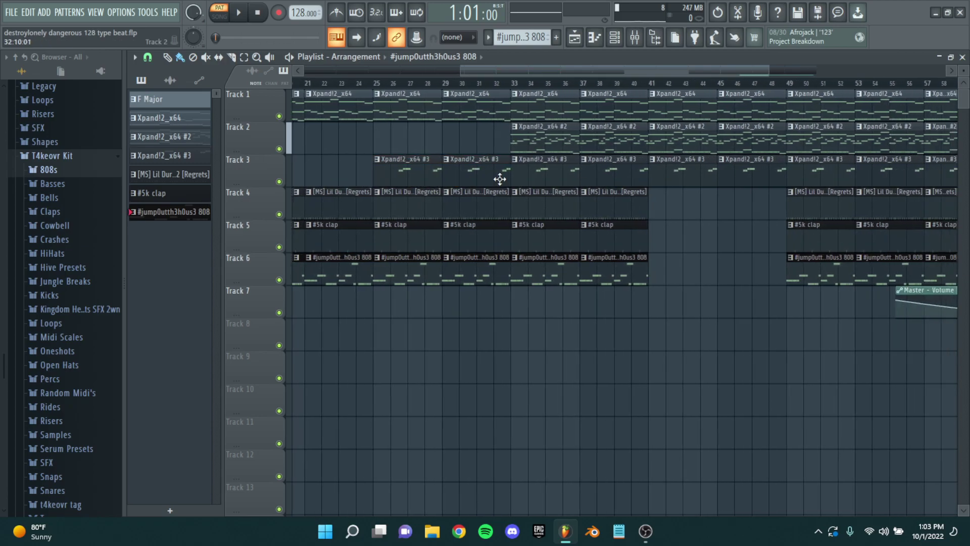
Step: Highlight the clips on all seven tracks from bar 33 to the end, then deselect them and review the arrangement
{"action": "scroll", "coordinate": [505, 167], "scroll_direction": "down", "scroll_amount": 3}
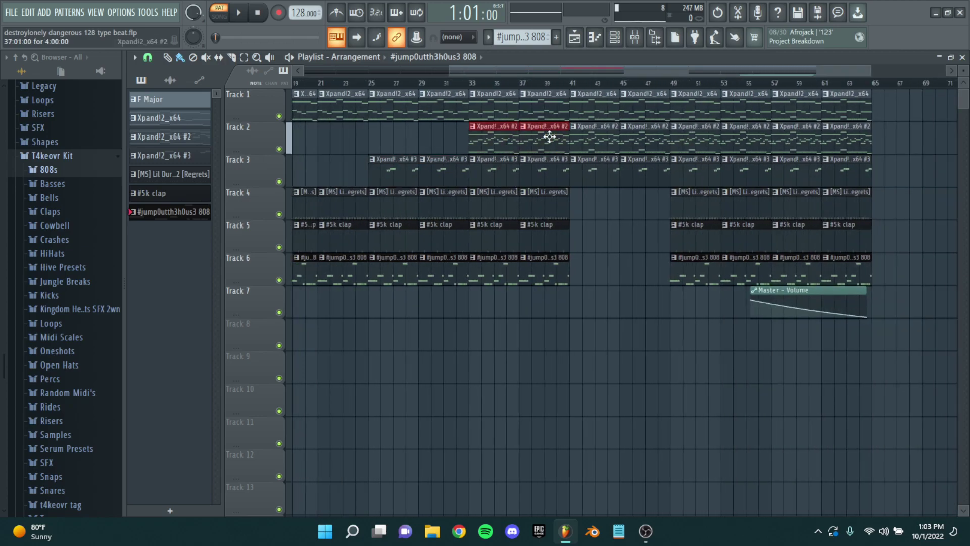
{"action": "scroll", "coordinate": [549, 136], "scroll_direction": "down", "scroll_amount": 2}
{"action": "left_click_drag", "start_coordinate": [547, 105], "coordinate": [925, 335]}
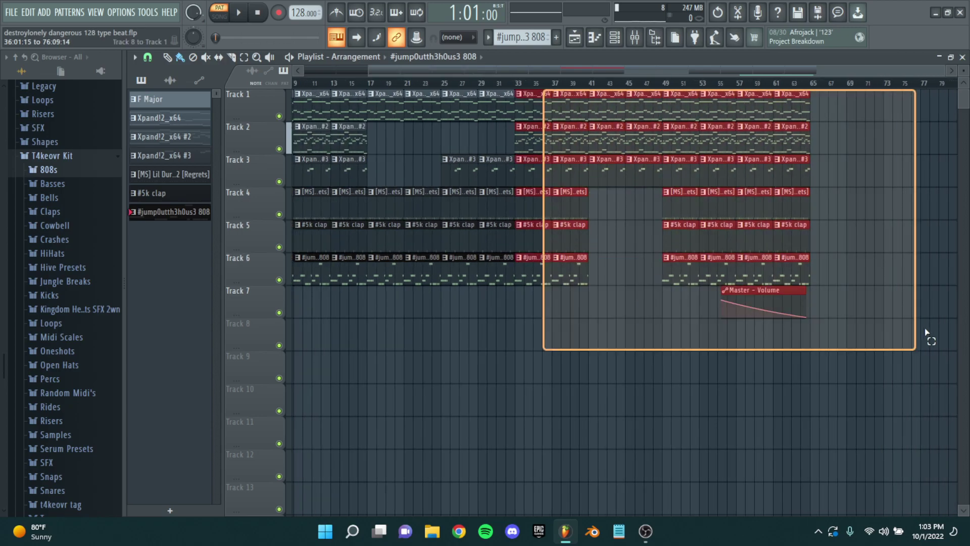
{"action": "left_click", "coordinate": [706, 379]}
{"action": "scroll", "coordinate": [763, 310], "scroll_direction": "up", "scroll_amount": 2}
{"action": "scroll", "coordinate": [581, 299], "scroll_direction": "down", "scroll_amount": 3}
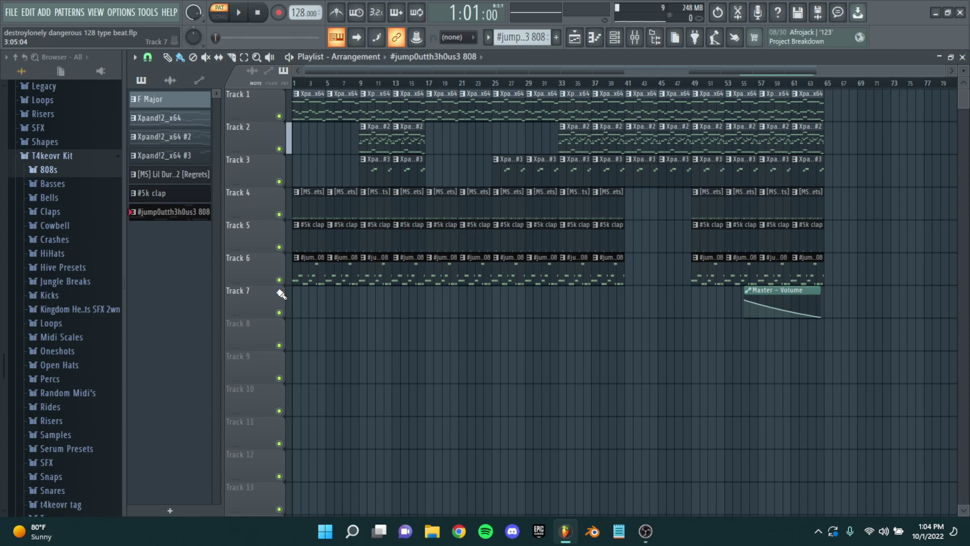
Step: Switch playback to song mode and turn on auto-scrolling for the playlist
{"action": "scroll", "coordinate": [367, 89], "scroll_direction": "up", "scroll_amount": 5}
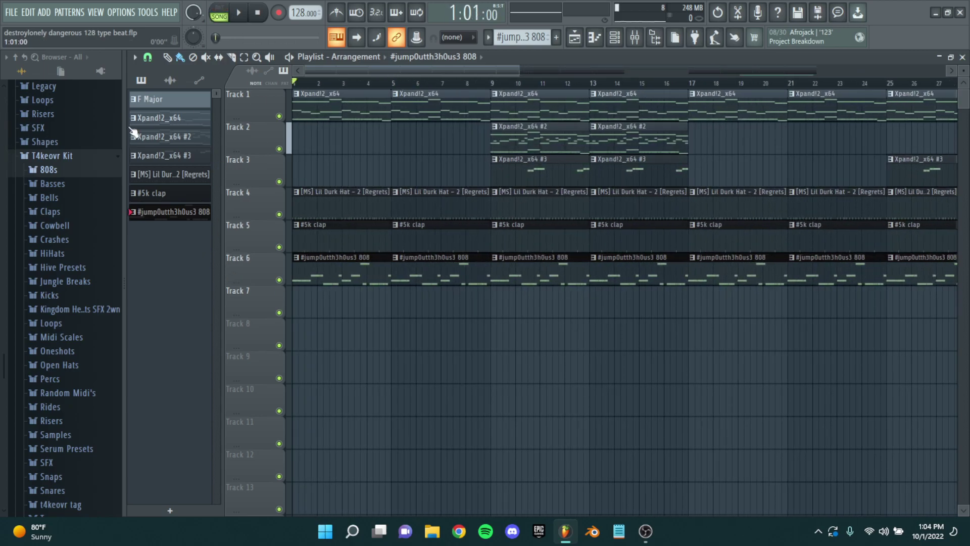
{"action": "left_click", "coordinate": [448, 275]}
{"action": "scroll", "coordinate": [401, 90], "scroll_direction": "down", "scroll_amount": 5}
{"action": "left_click", "coordinate": [382, 85]}
{"action": "scroll", "coordinate": [240, 135], "scroll_direction": "up", "scroll_amount": 10}
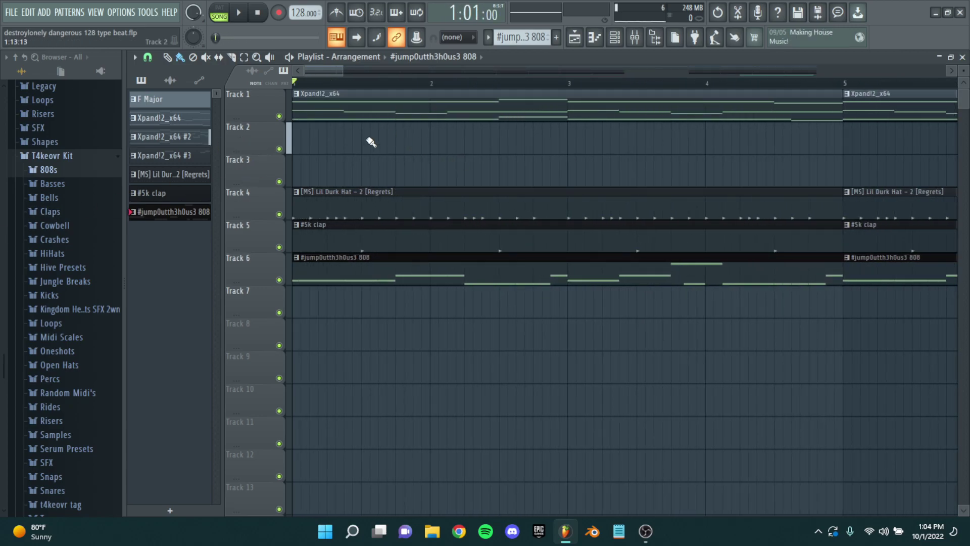
{"action": "left_click", "coordinate": [358, 38]}
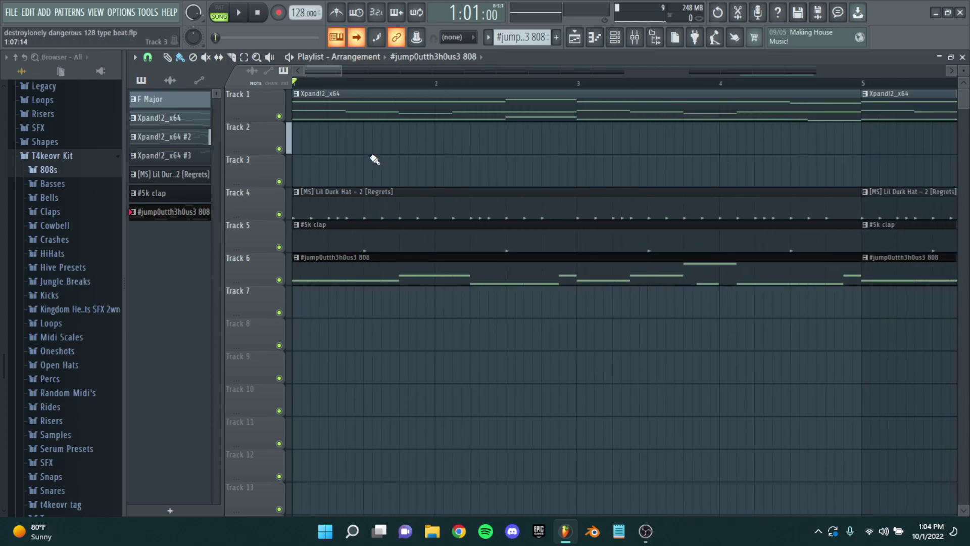
Step: Play the full song from bar 1 and follow the arrangement through the closing Master - Volume fade
{"action": "scroll", "coordinate": [303, 159], "scroll_direction": "up", "scroll_amount": 2}
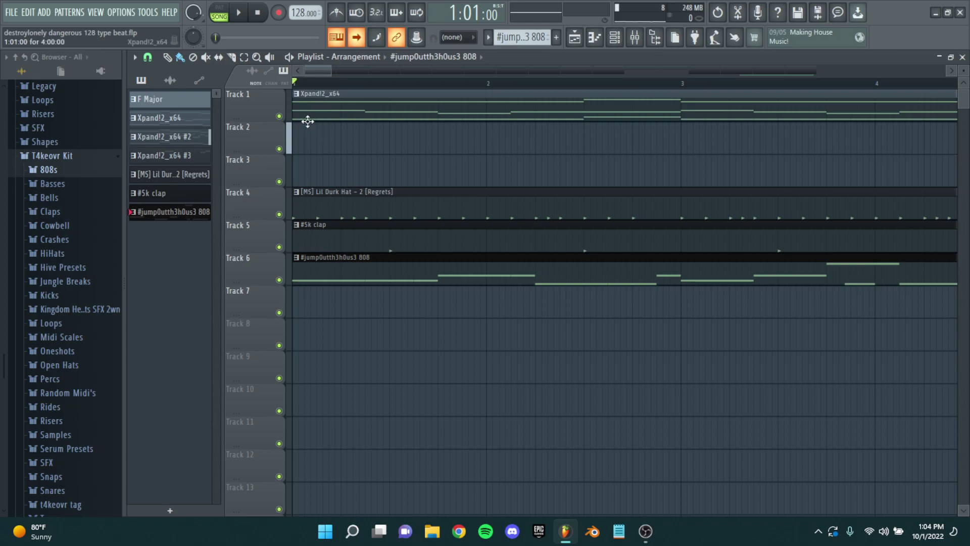
{"action": "scroll", "coordinate": [319, 138], "scroll_direction": "up", "scroll_amount": 2}
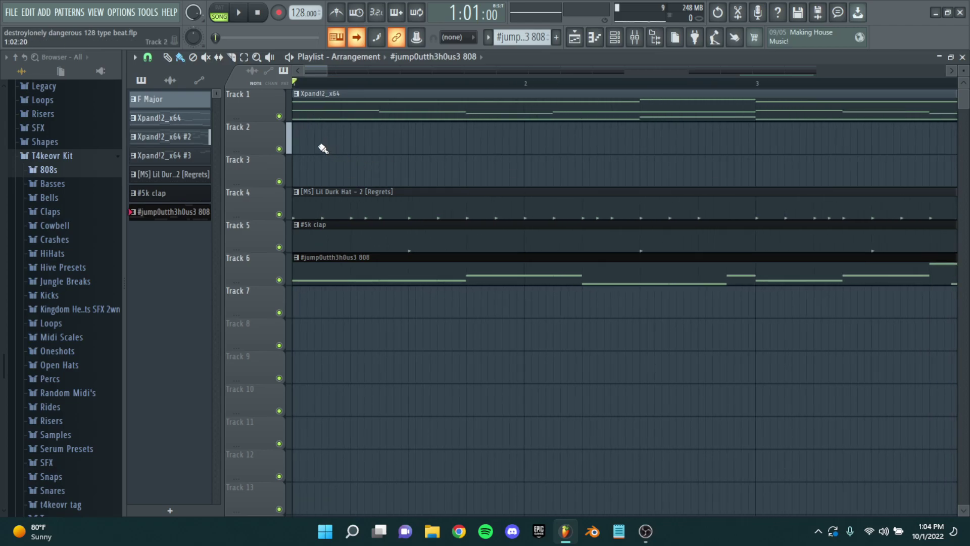
{"action": "scroll", "coordinate": [329, 116], "scroll_direction": "down", "scroll_amount": 3}
{"action": "scroll", "coordinate": [462, 154], "scroll_direction": "up", "scroll_amount": 3}
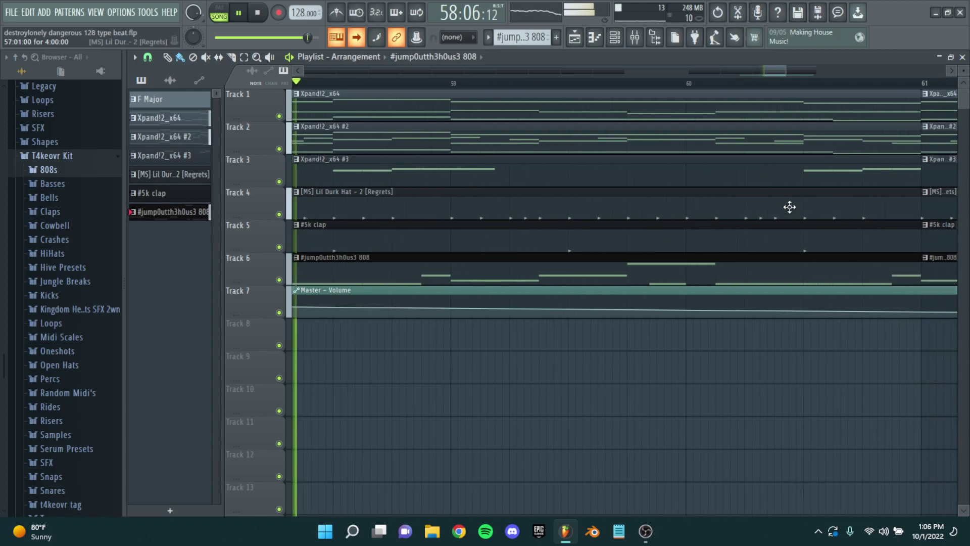
{"action": "scroll", "coordinate": [766, 279], "scroll_direction": "down", "scroll_amount": 4}
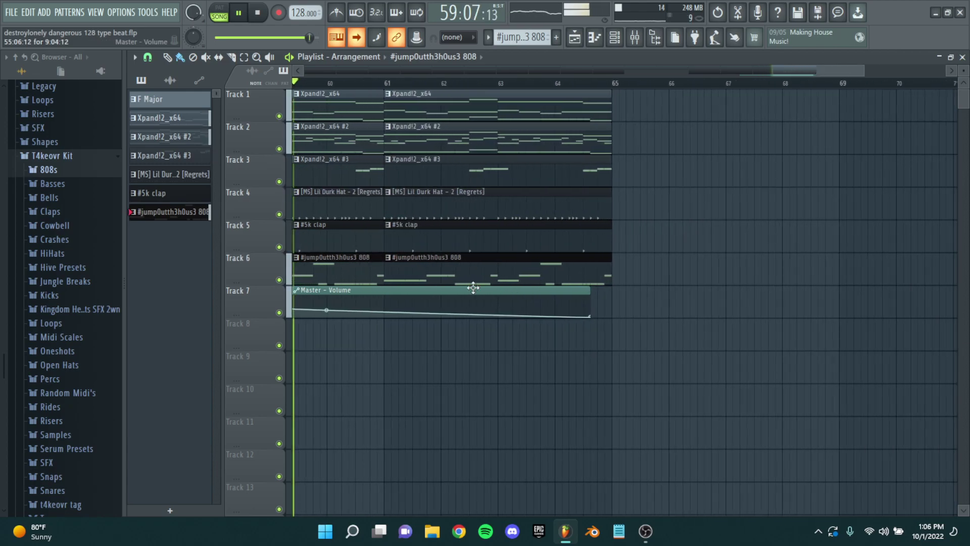
{"action": "scroll", "coordinate": [409, 281], "scroll_direction": "up", "scroll_amount": 3}
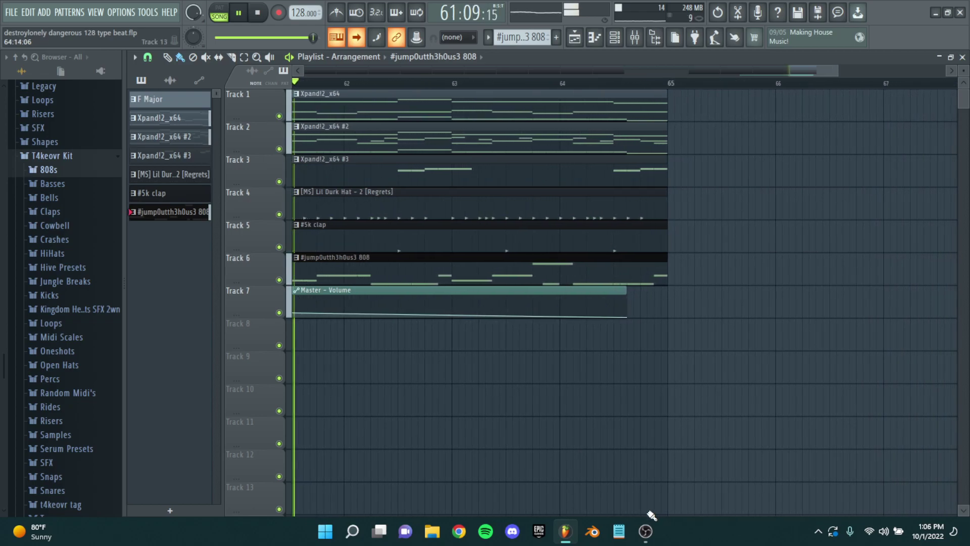
{"action": "mouse_move", "coordinate": [646, 530]}
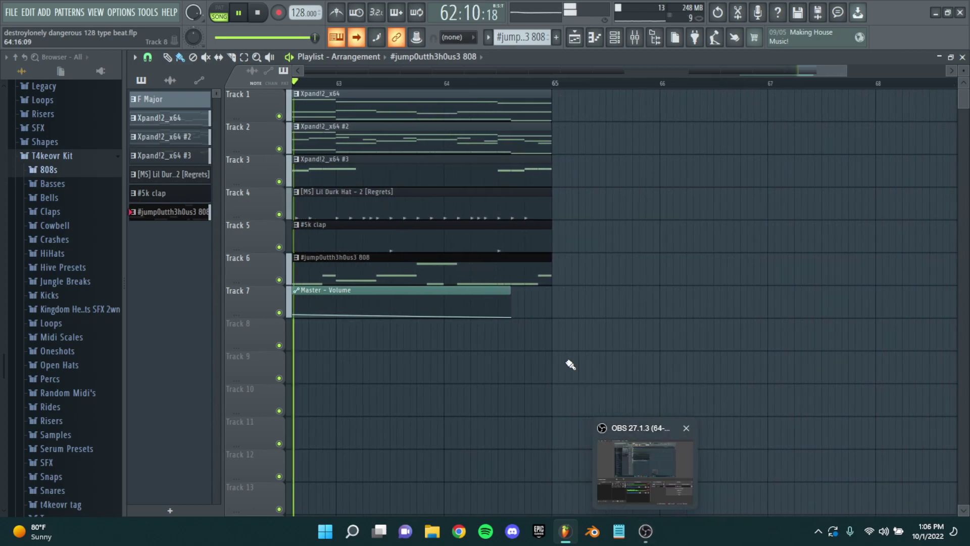